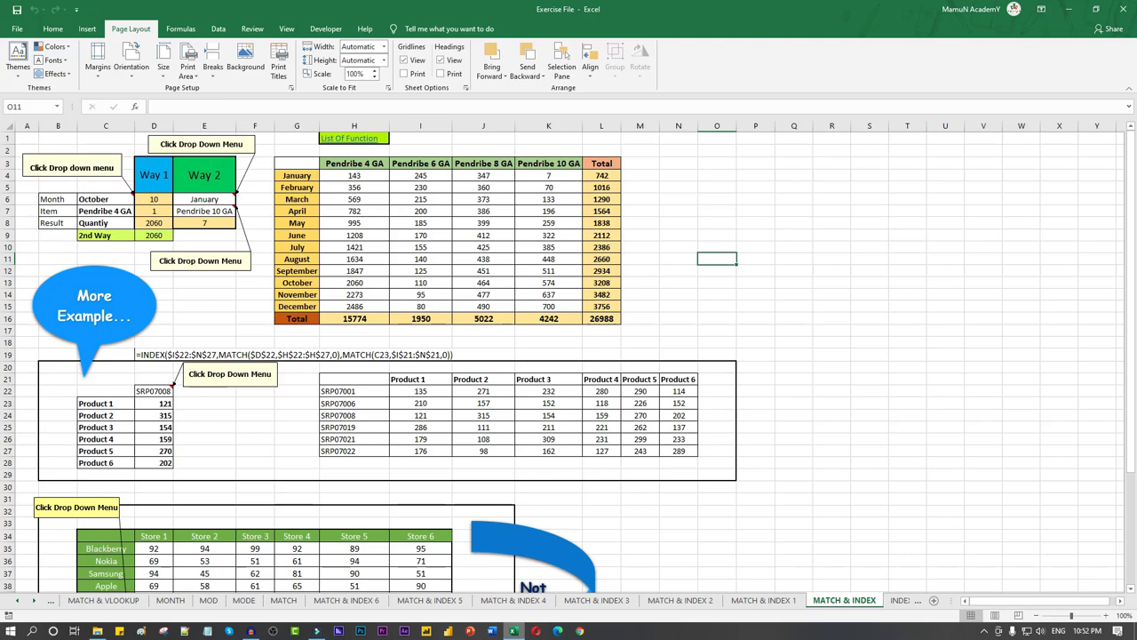
Browse the ribbon tabs, then open Page Setup and close it without changes.
click(52, 29)
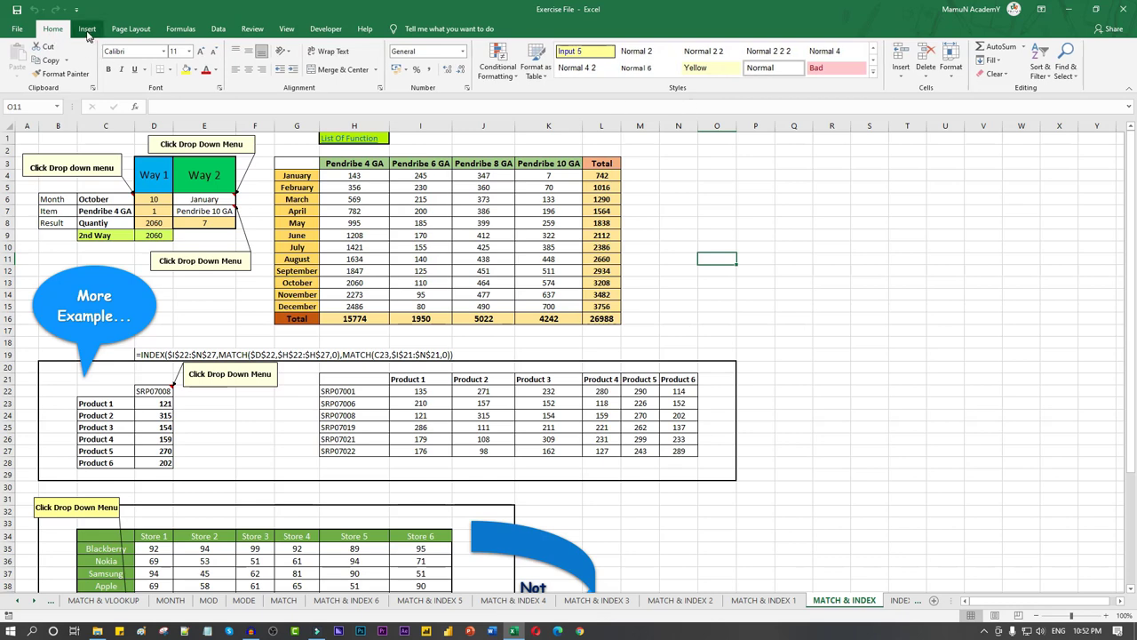
click(87, 29)
click(132, 29)
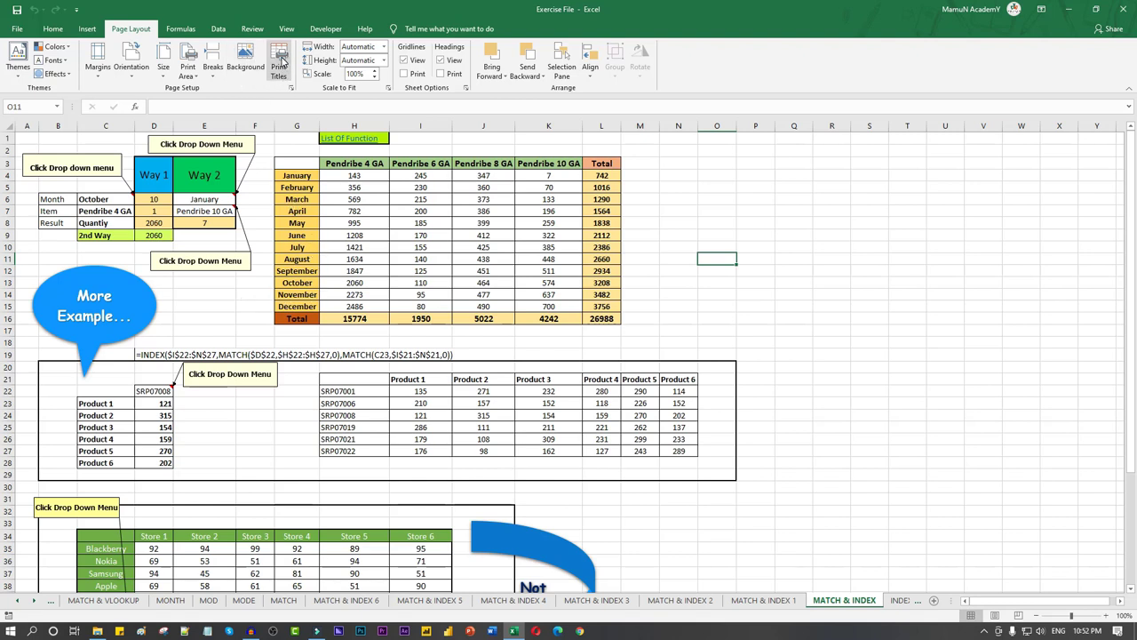
click(278, 64)
drag(191, 358, 472, 127)
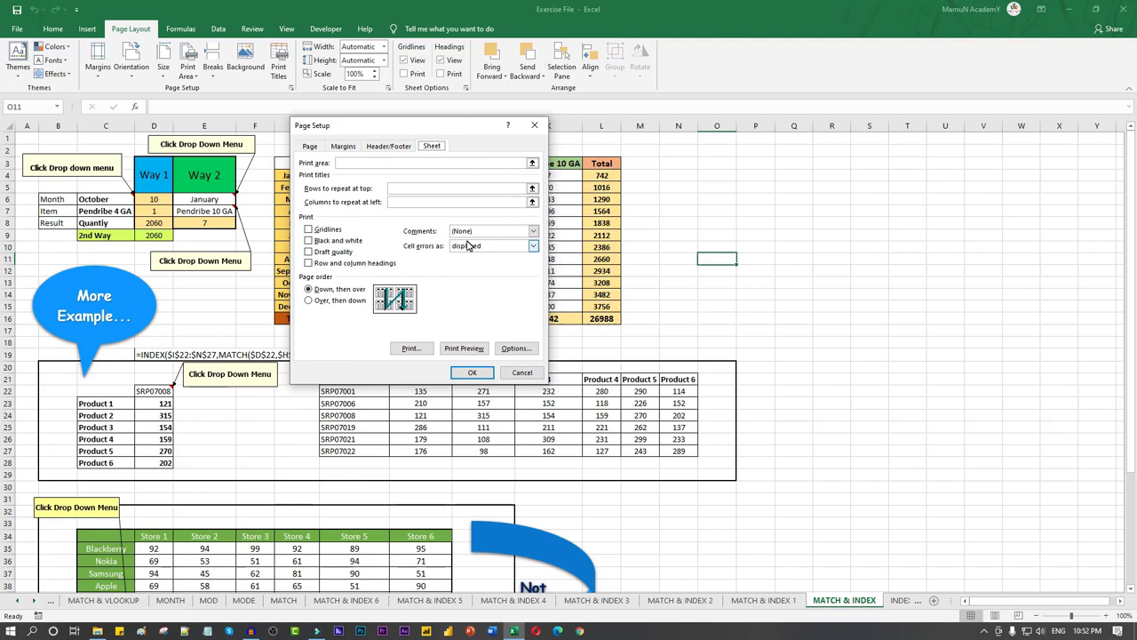
click(521, 372)
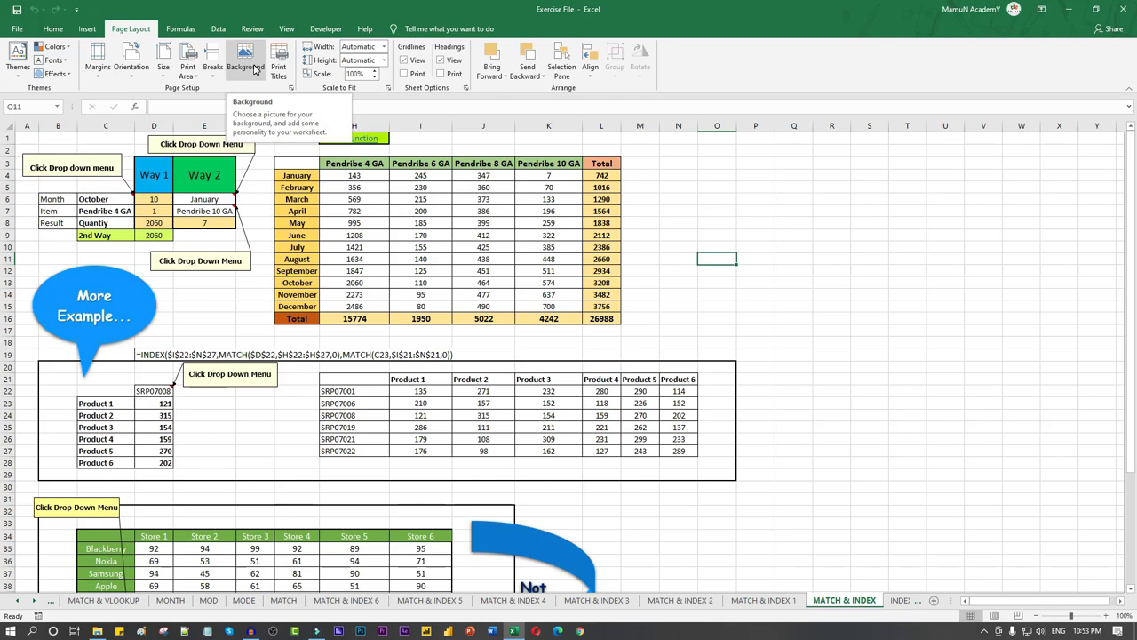
Add the office-365-sync image as the sheet background, then delete it again.
click(254, 70)
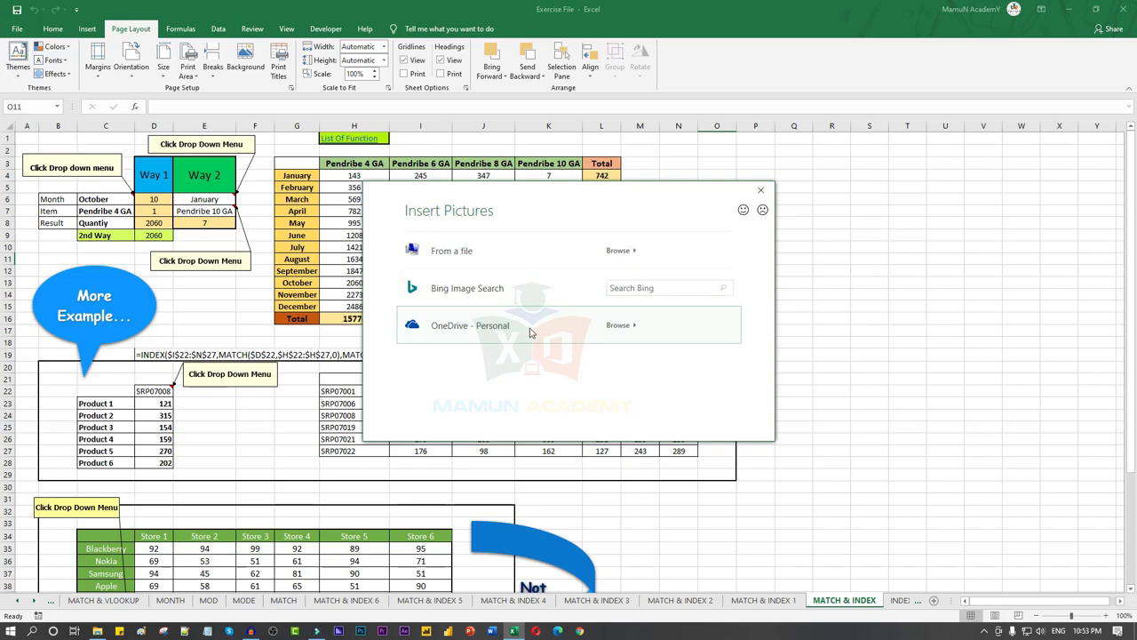
click(619, 250)
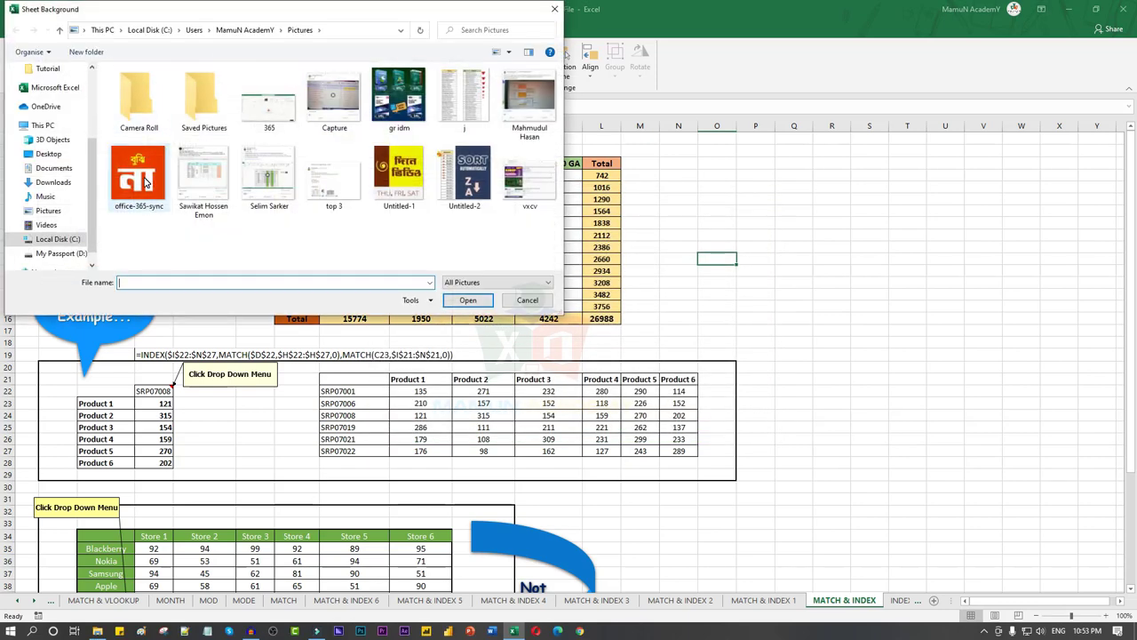
double_click(145, 180)
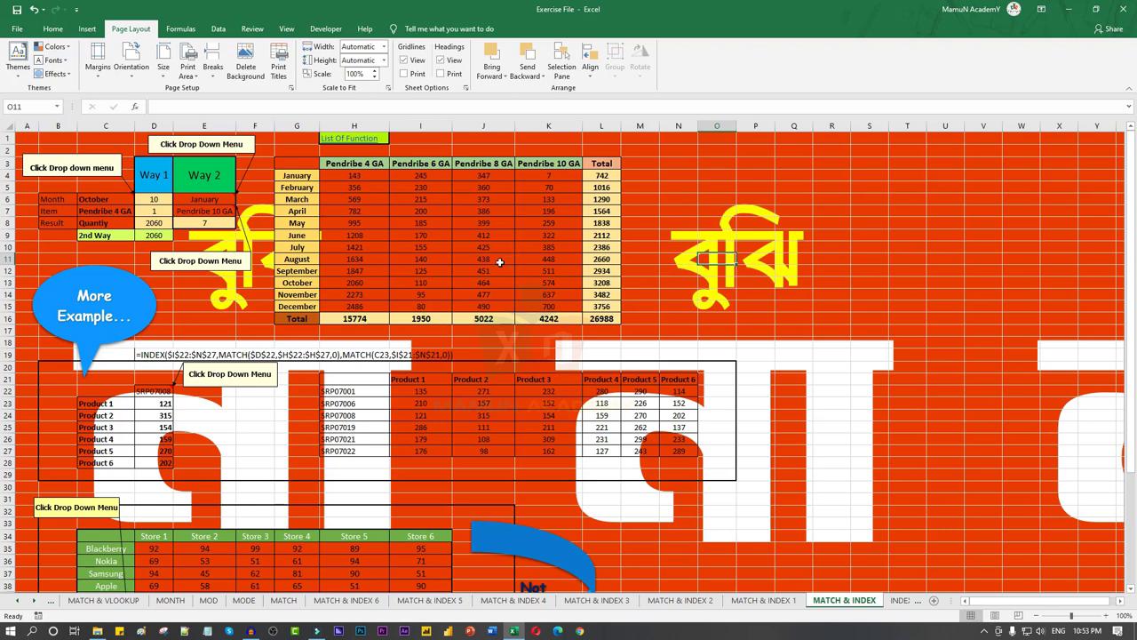
click(246, 64)
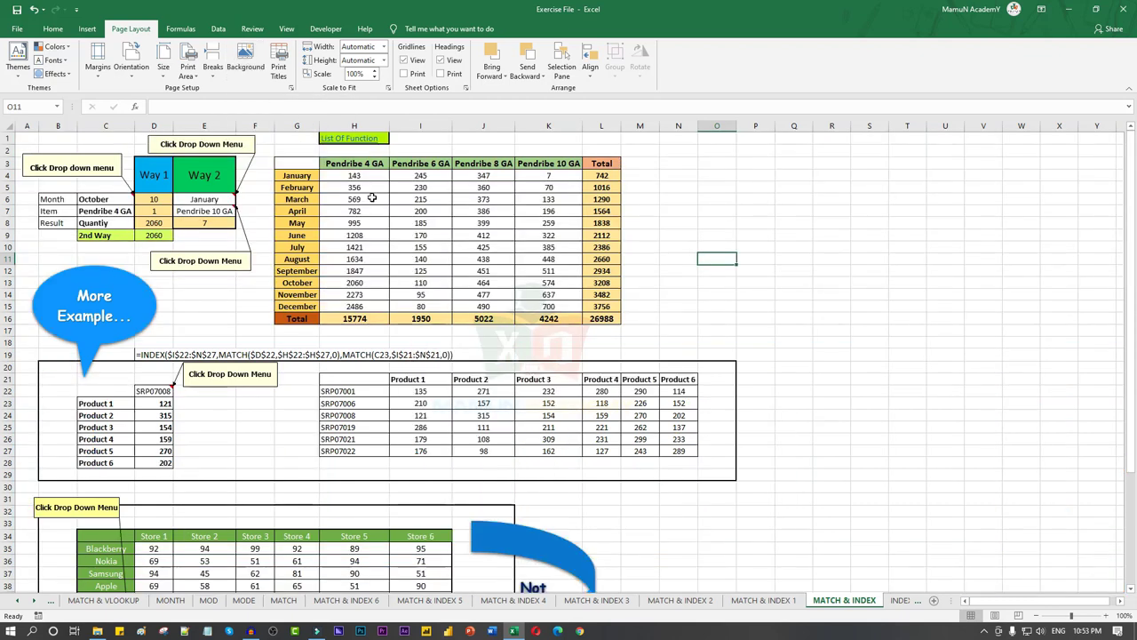
Set the print area to G3:L16 in Page Setup and check the one-page preview.
click(279, 66)
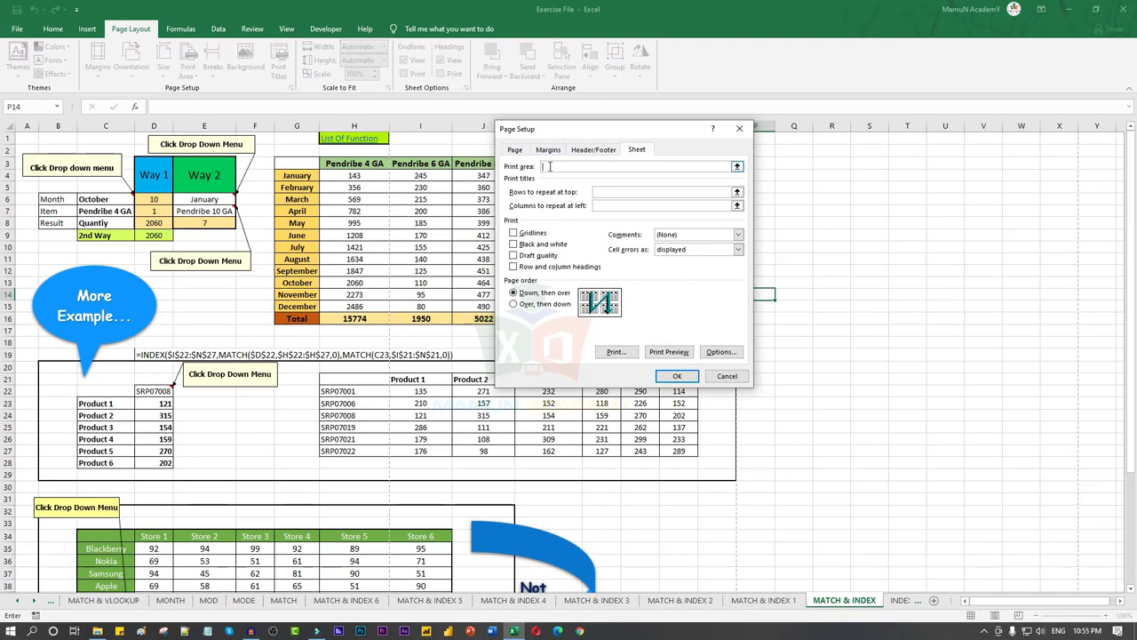
mouse_move(557, 129)
mouse_down()
mouse_move(662, 135)
mouse_move(711, 159)
mouse_up()
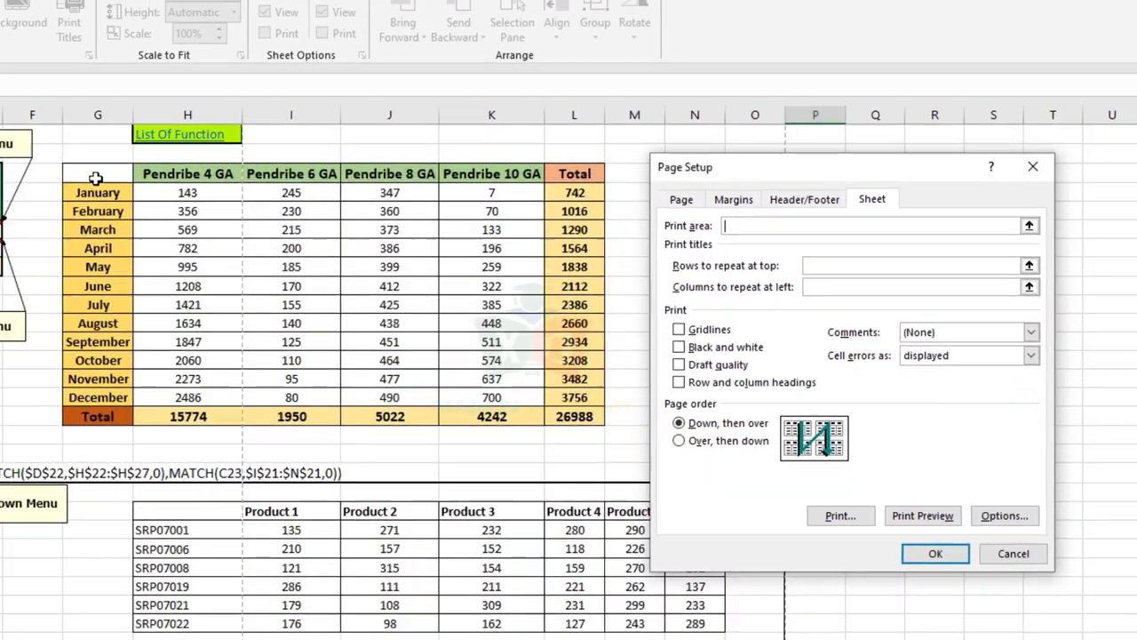
mouse_move(95, 177)
mouse_down()
mouse_move(358, 289)
mouse_move(604, 420)
mouse_up()
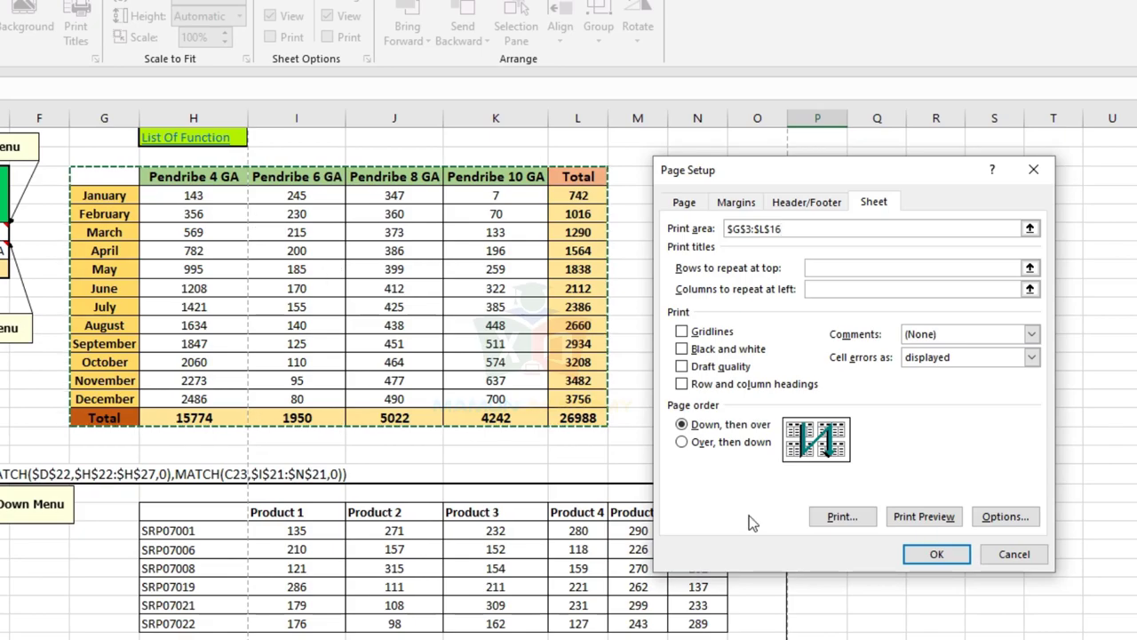
click(938, 554)
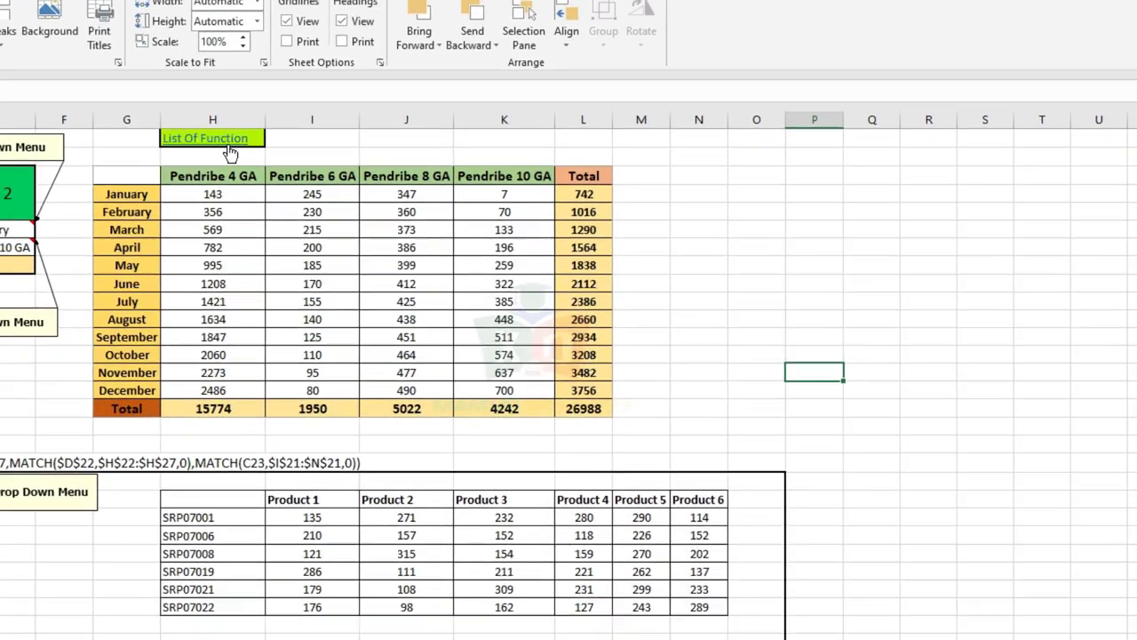
key(ctrl+p)
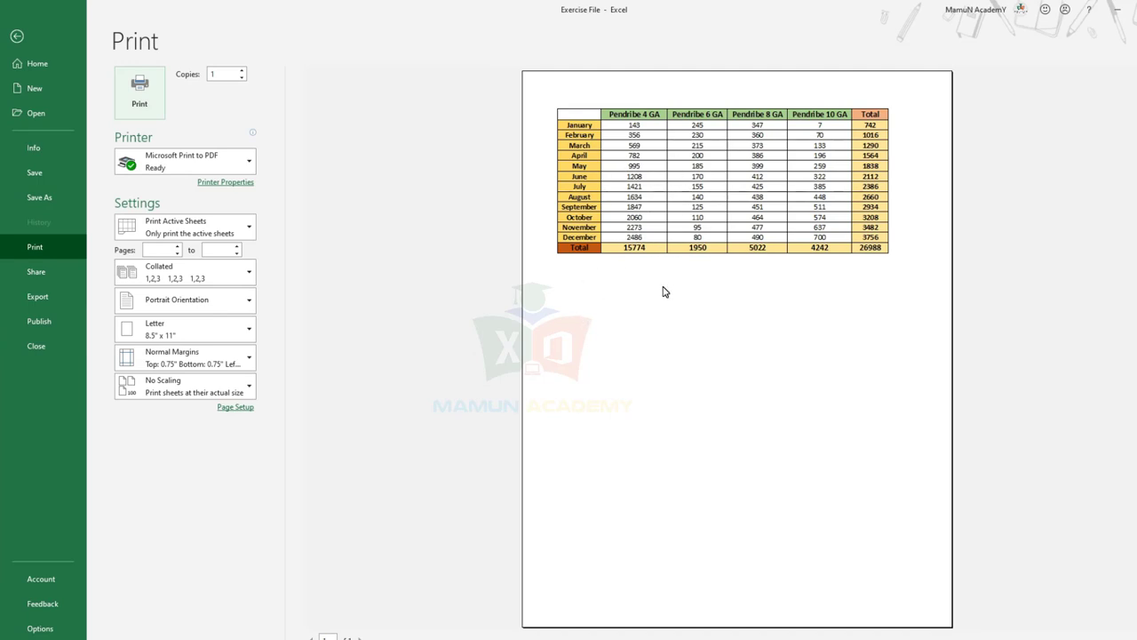
key(Escape)
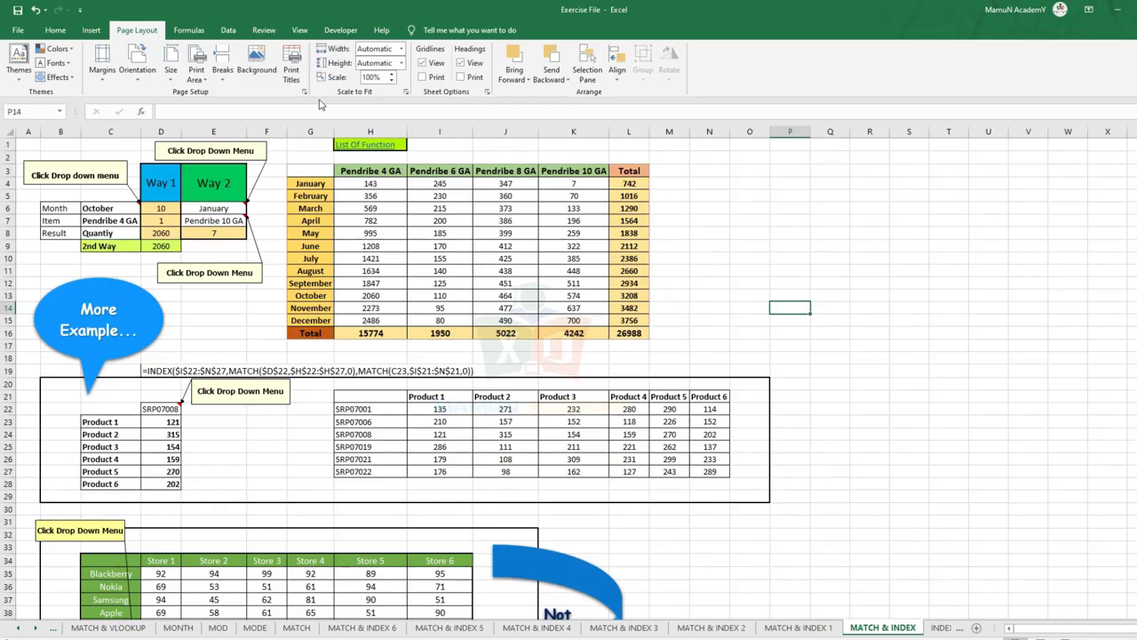
Clear the print area, leave the repeat rows/columns fields unchanged, and preview all 4 pages.
click(222, 73)
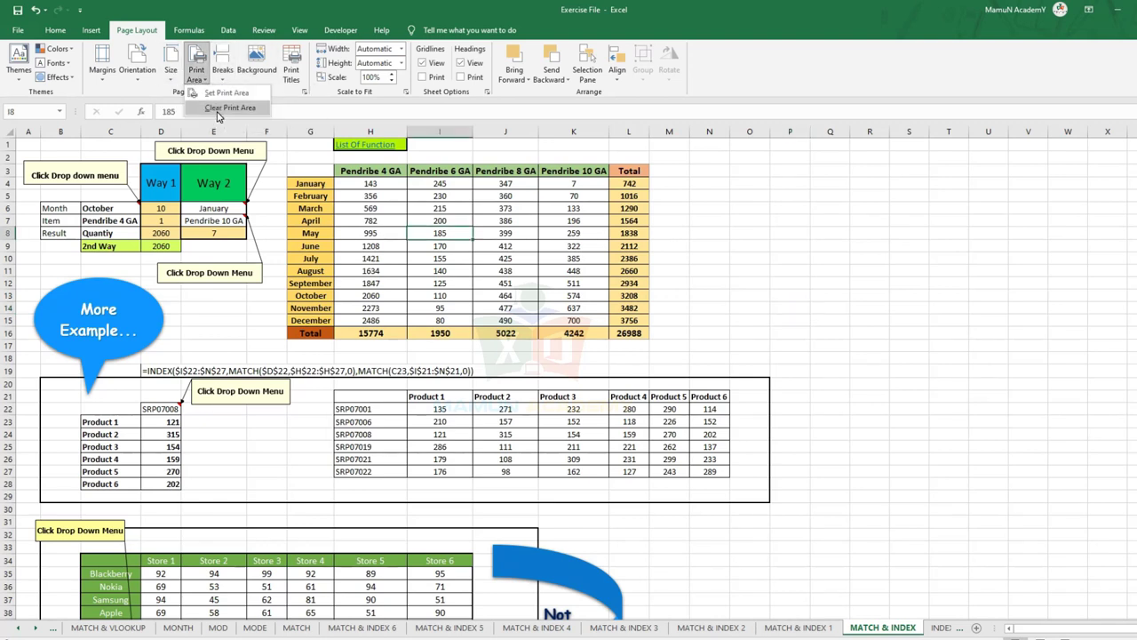
click(259, 92)
click(290, 70)
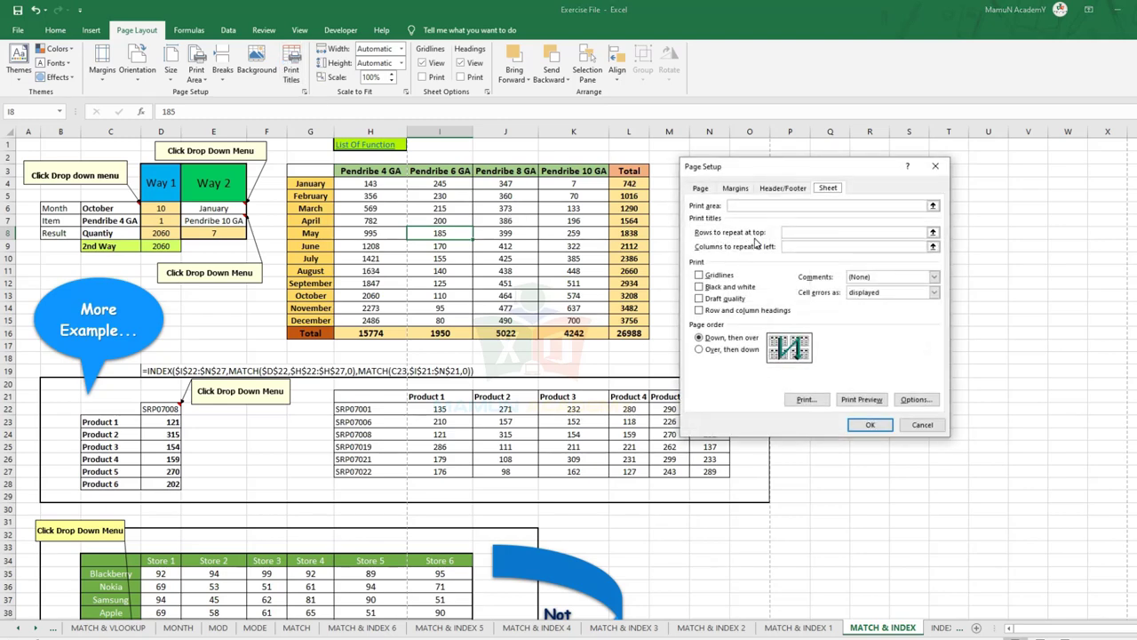
click(789, 233)
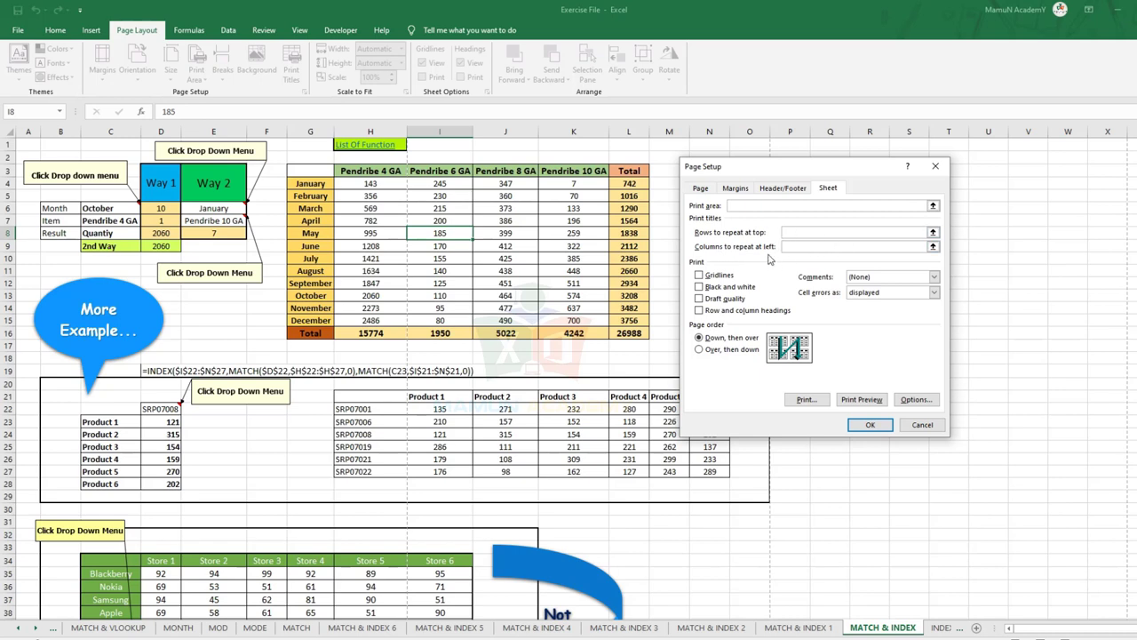
click(789, 245)
click(789, 233)
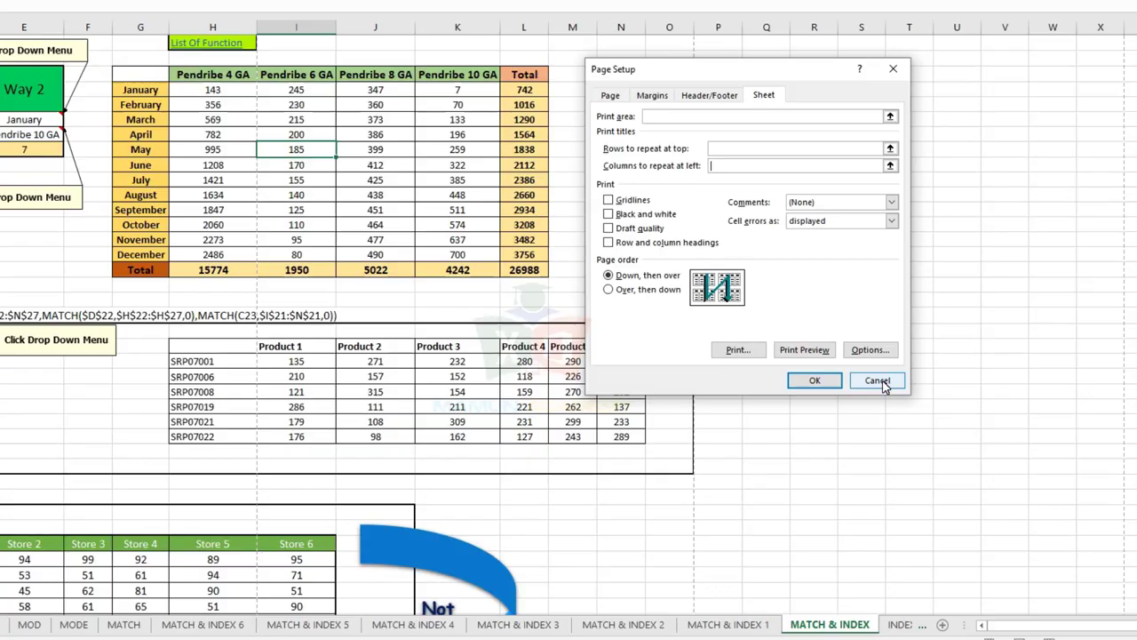
click(878, 380)
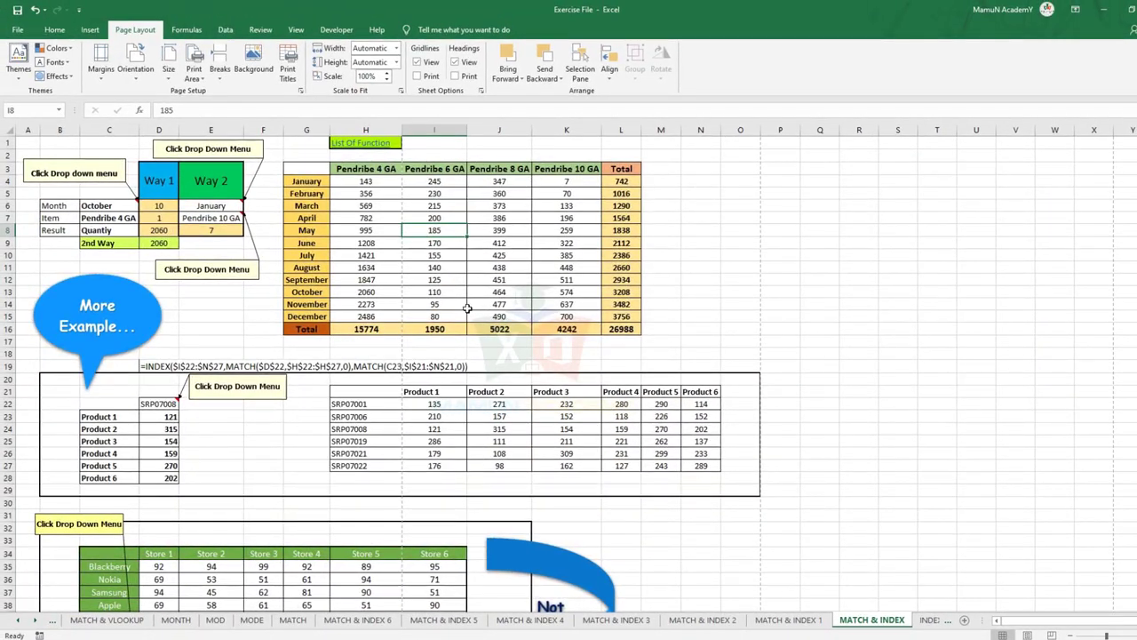
key(ctrl+p)
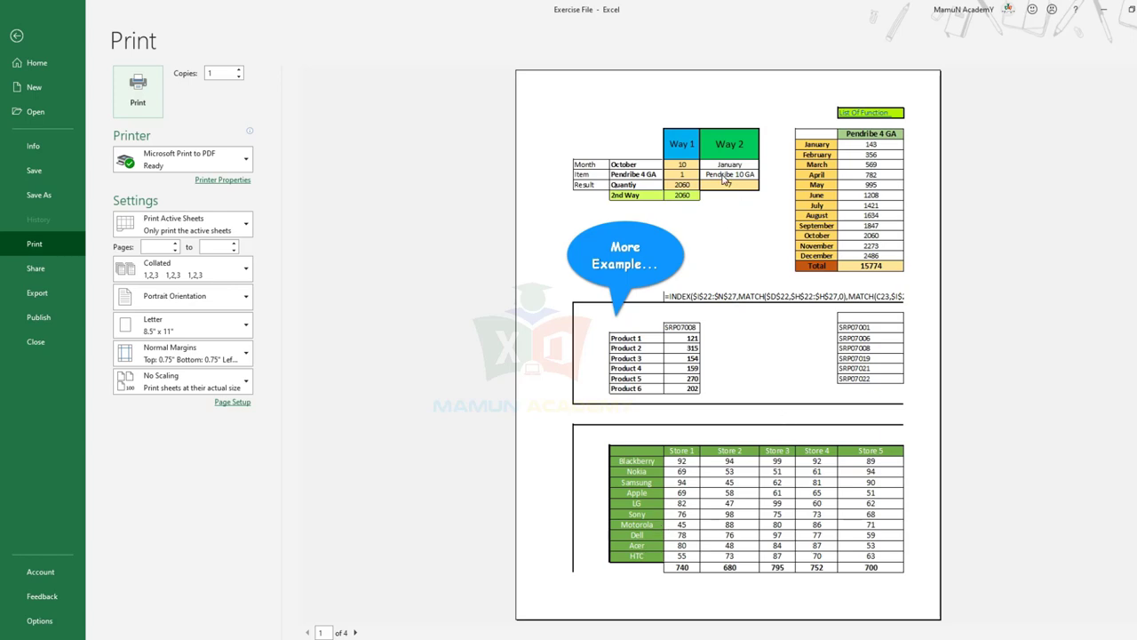
key(Escape)
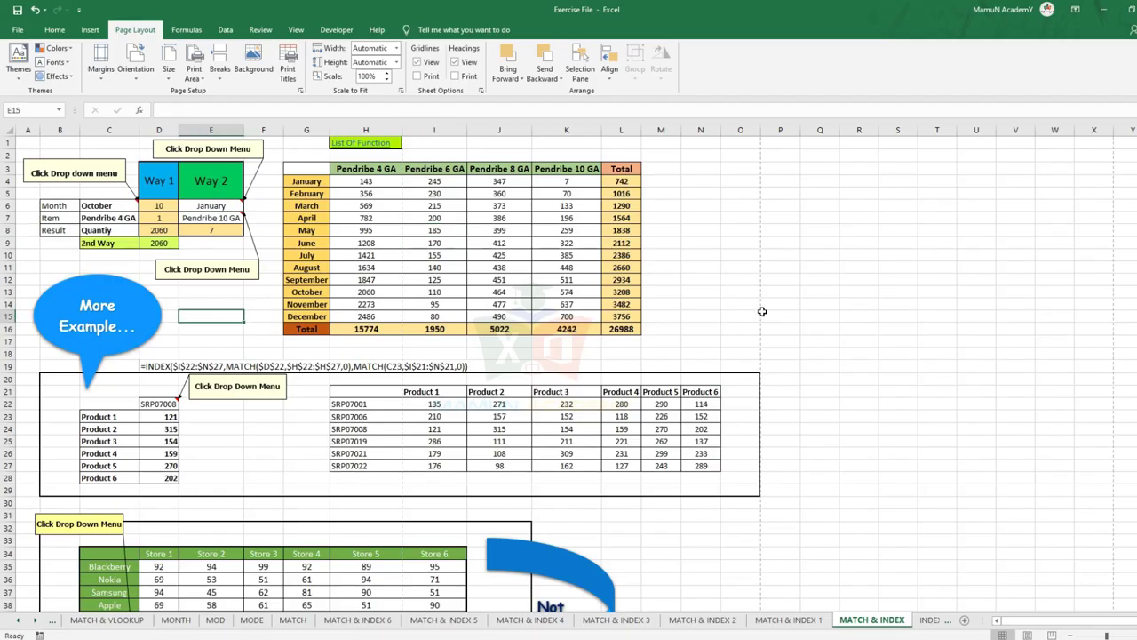
Select cell N5, tick Gridlines on the Sheet tab, and view the 4-page preview.
click(697, 190)
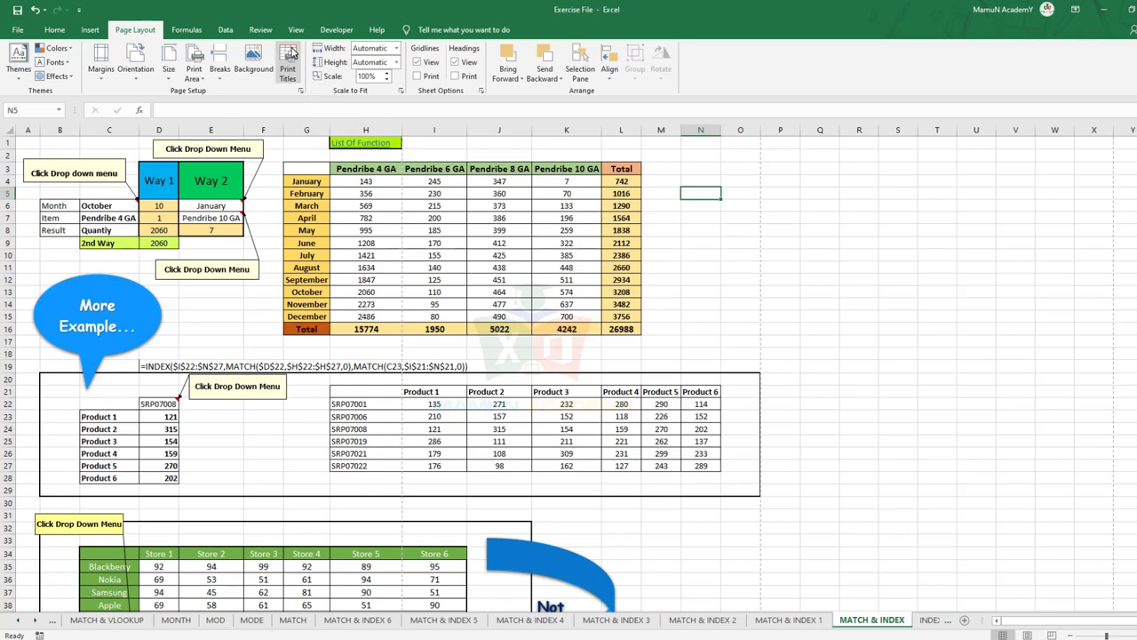
click(293, 55)
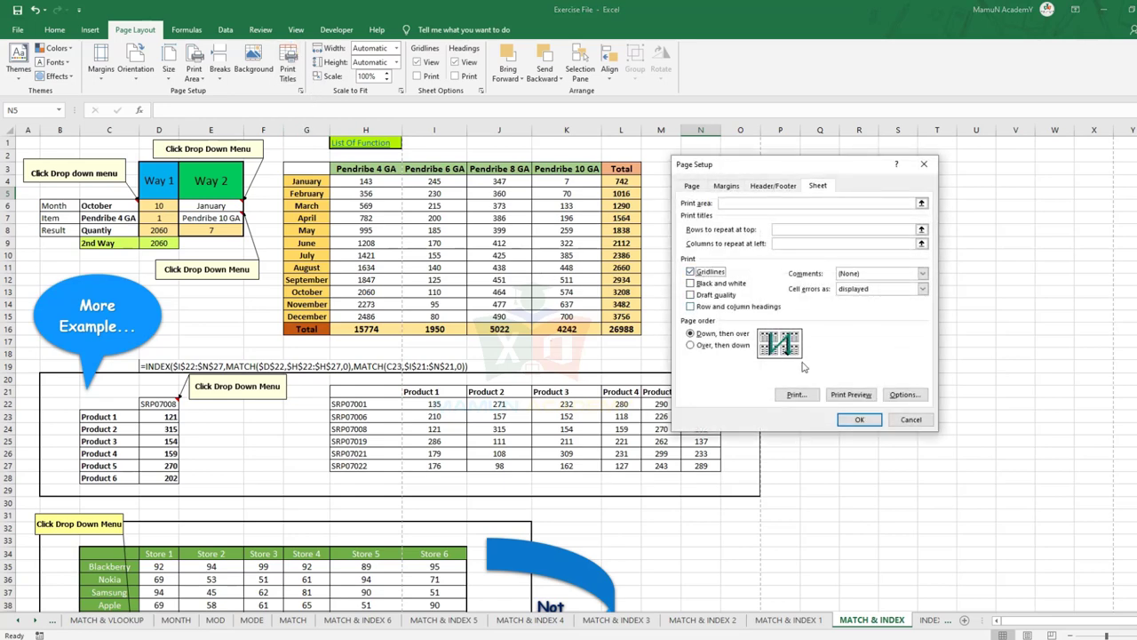
click(859, 419)
key(ctrl+p)
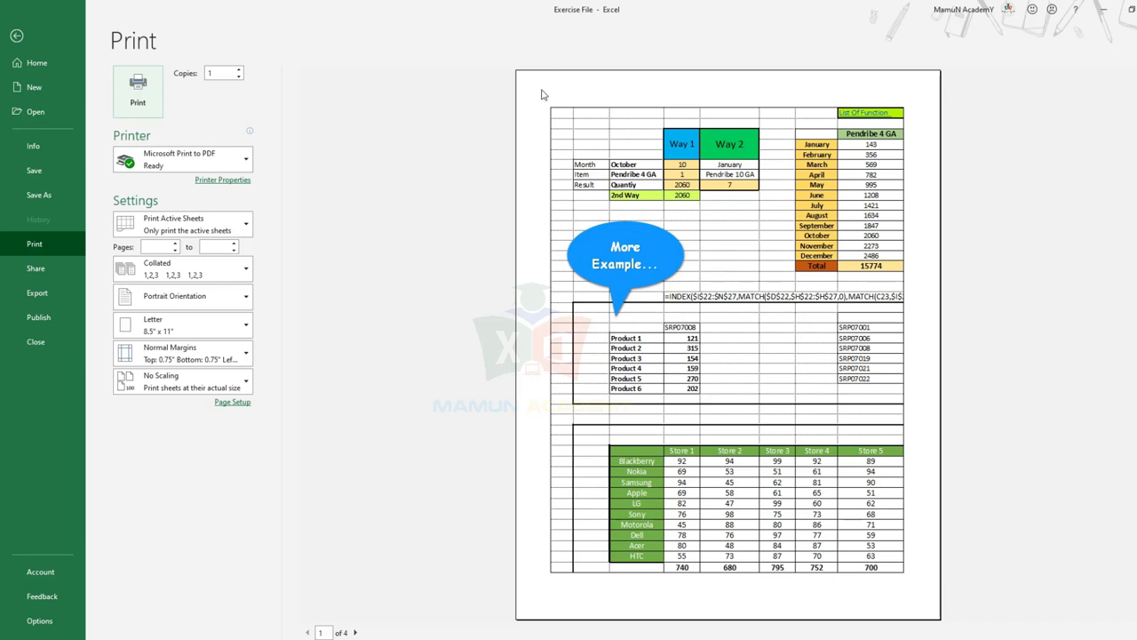
key(Escape)
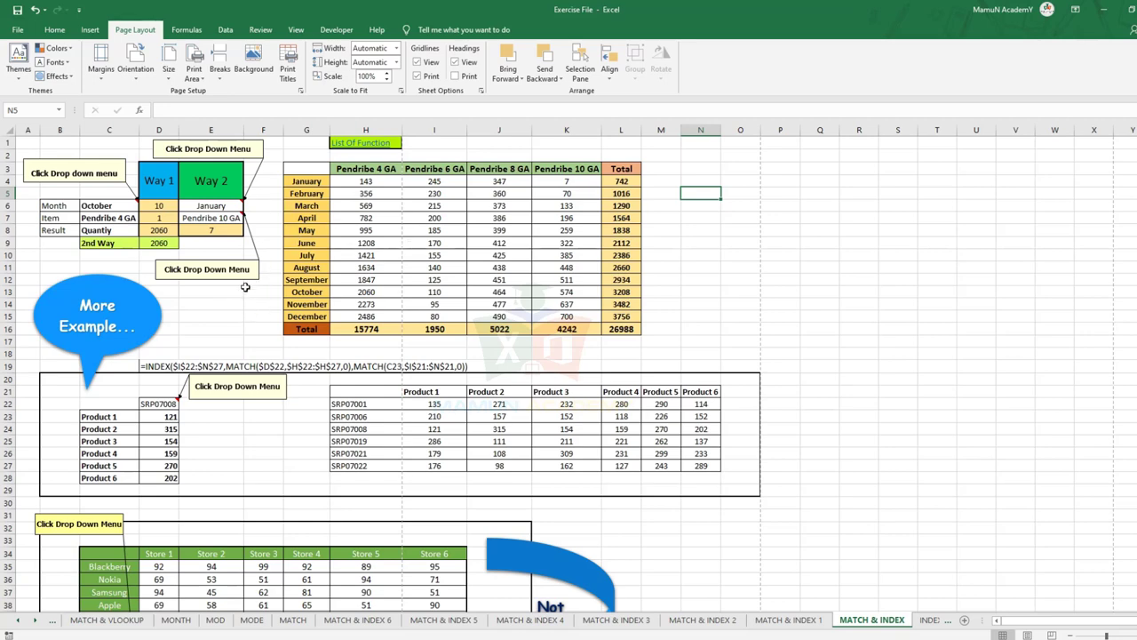
Turn gridline printing off again and page through the print preview.
click(288, 64)
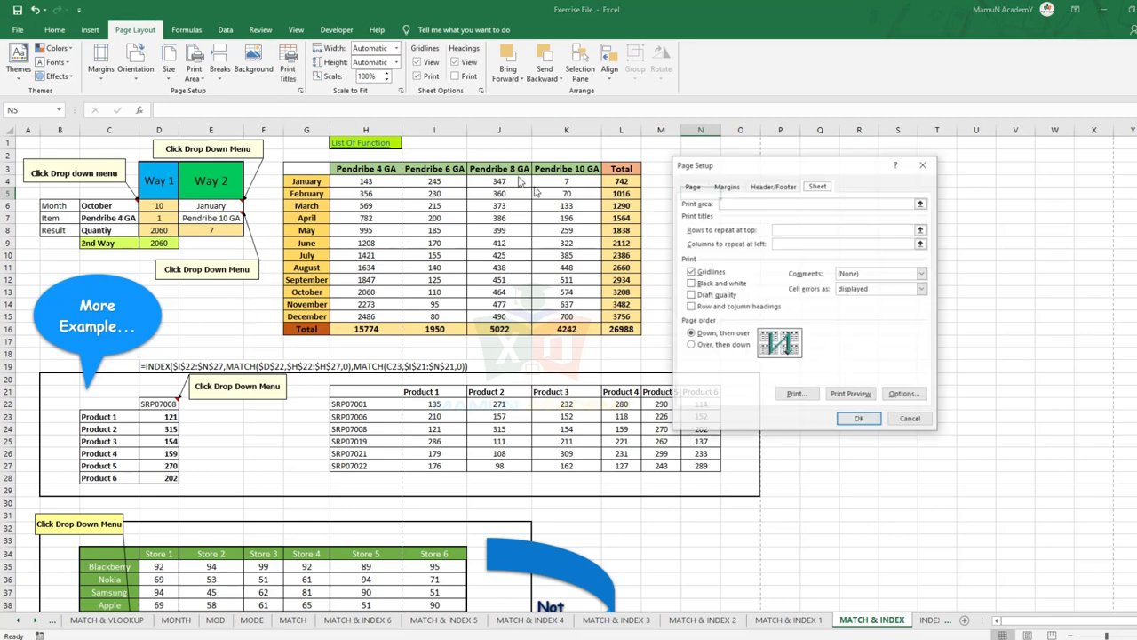
click(703, 274)
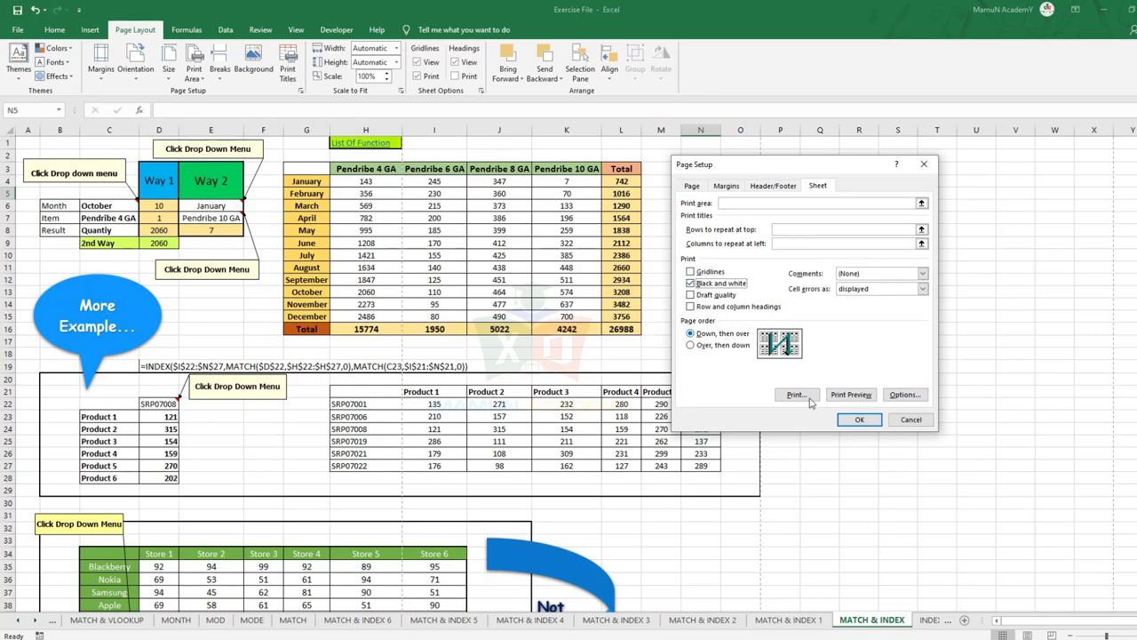
click(859, 419)
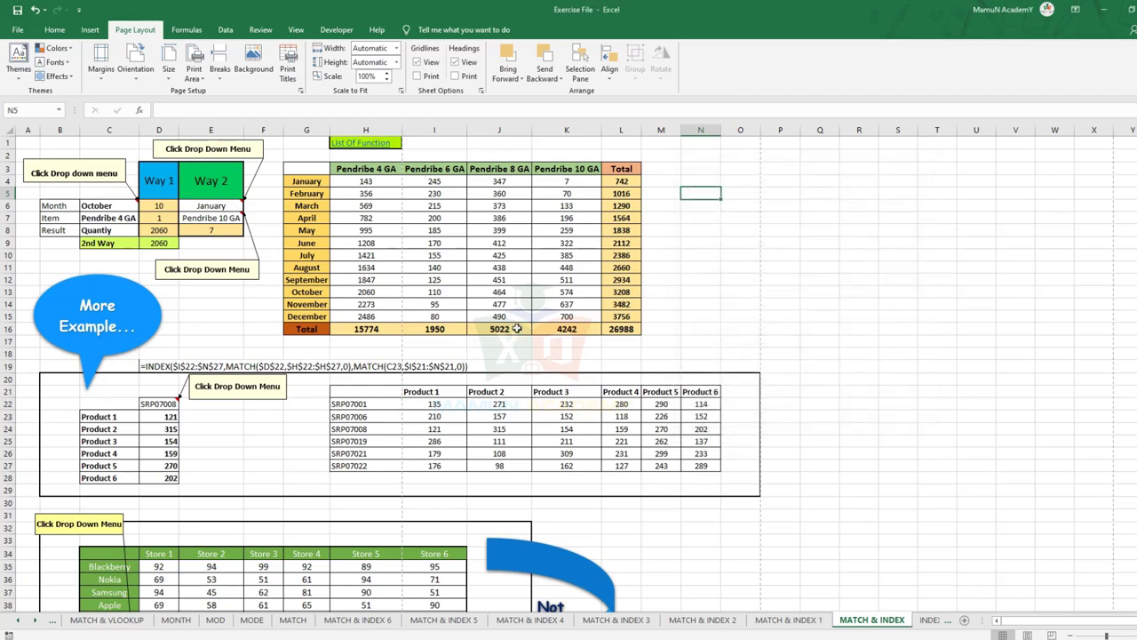
key(ctrl+p)
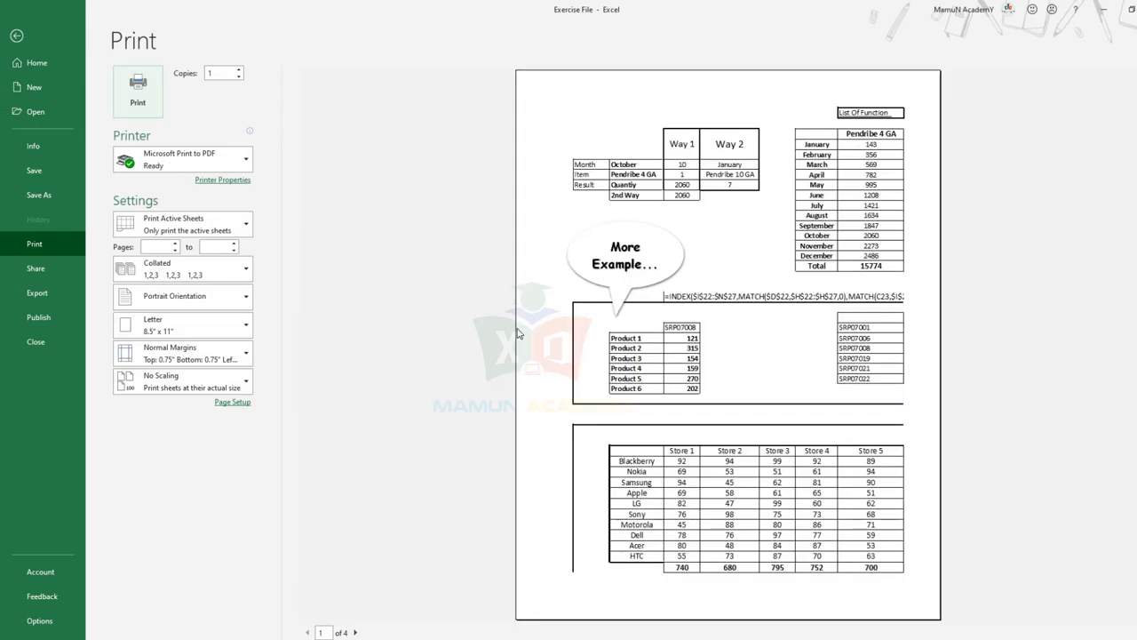
click(355, 632)
scroll(702, 247, down, 1)
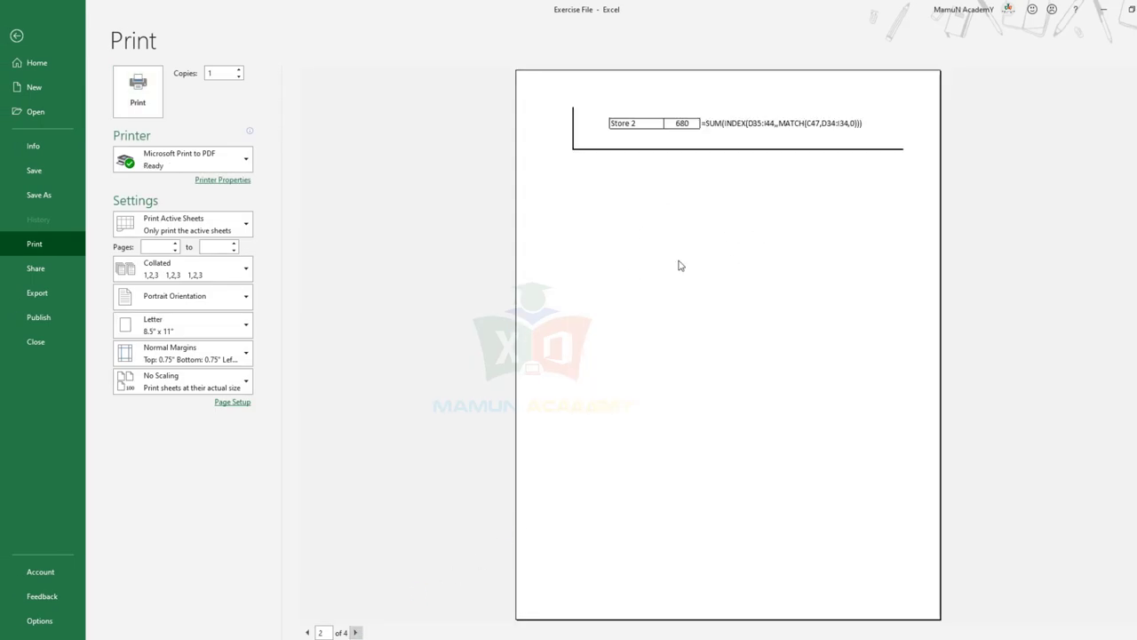
click(355, 632)
key(Escape)
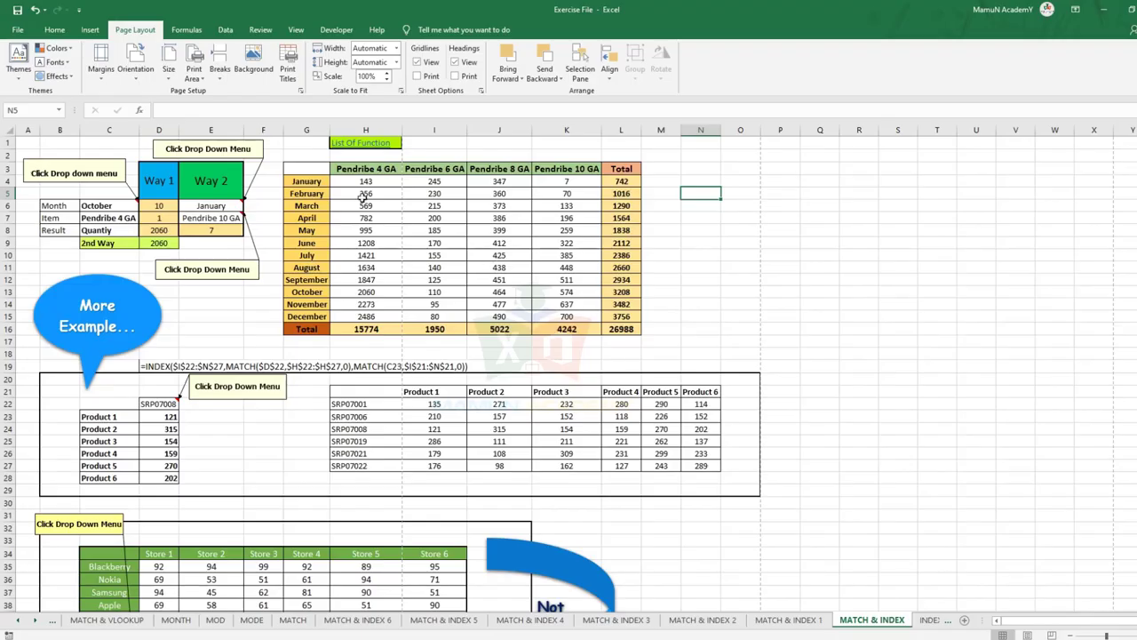
Enable Draft quality on the Sheet tab and preview the plain, borderless printout.
click(290, 67)
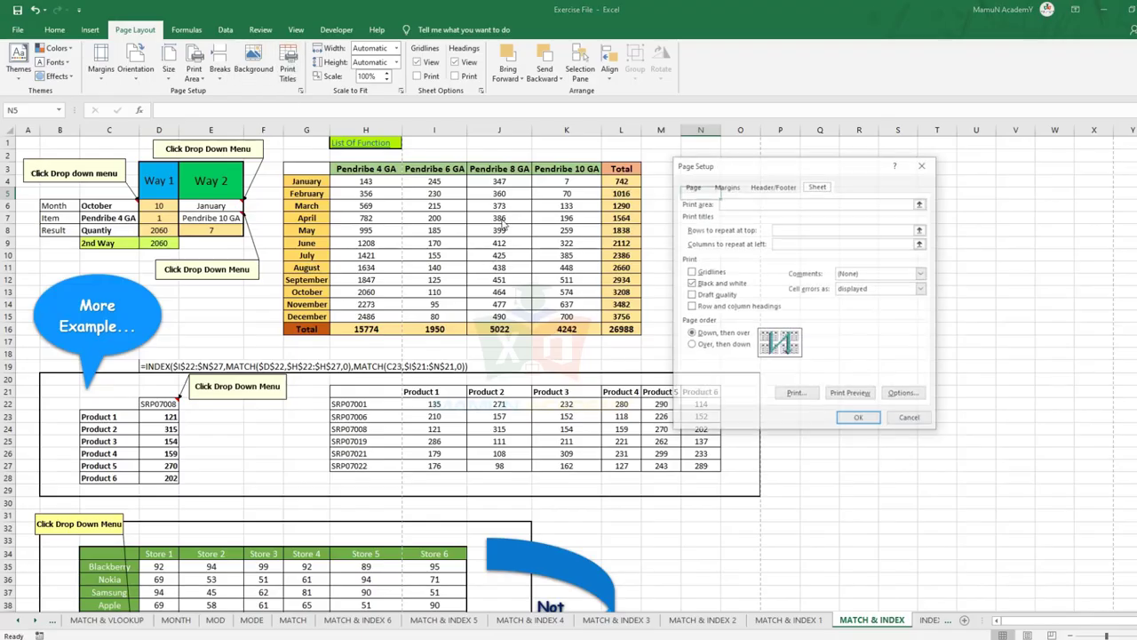
click(716, 295)
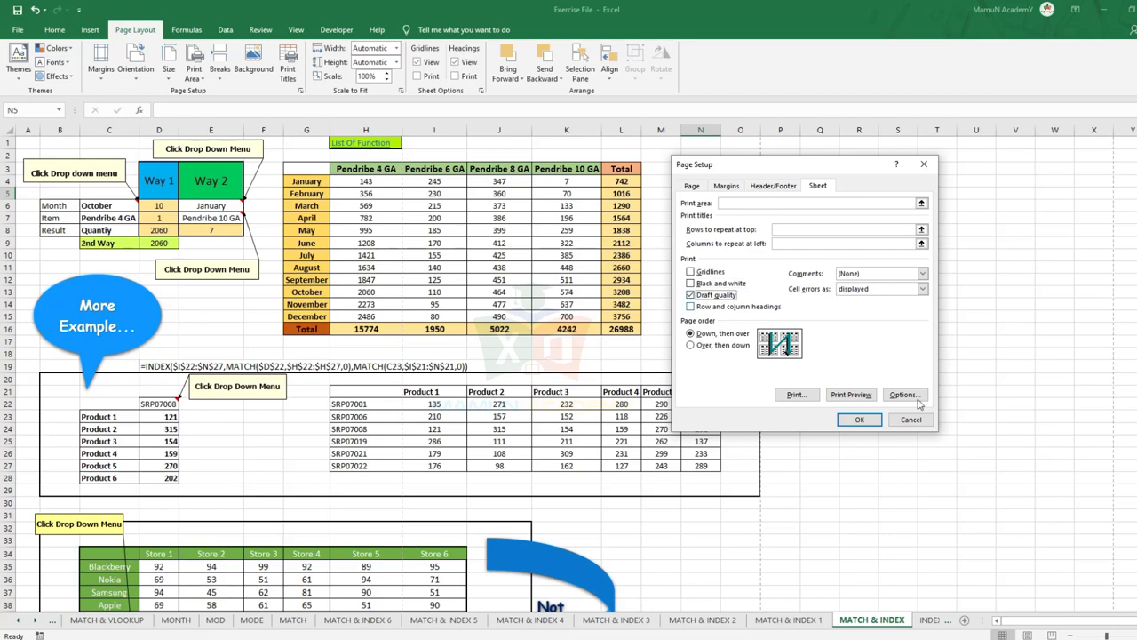
click(859, 420)
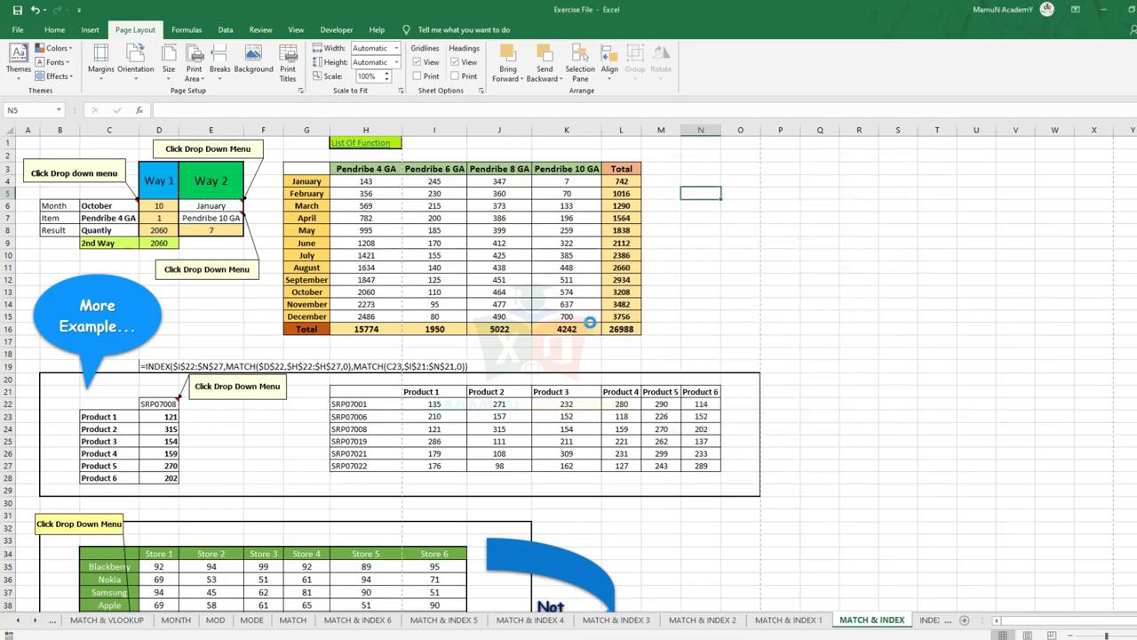
key(ctrl+p)
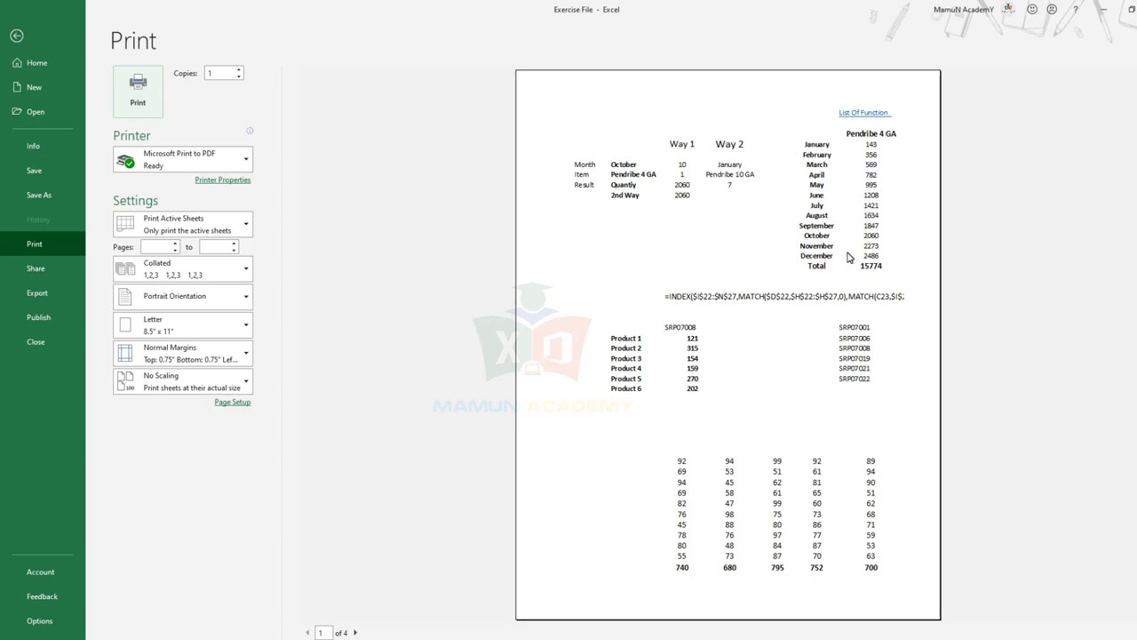
key(Escape)
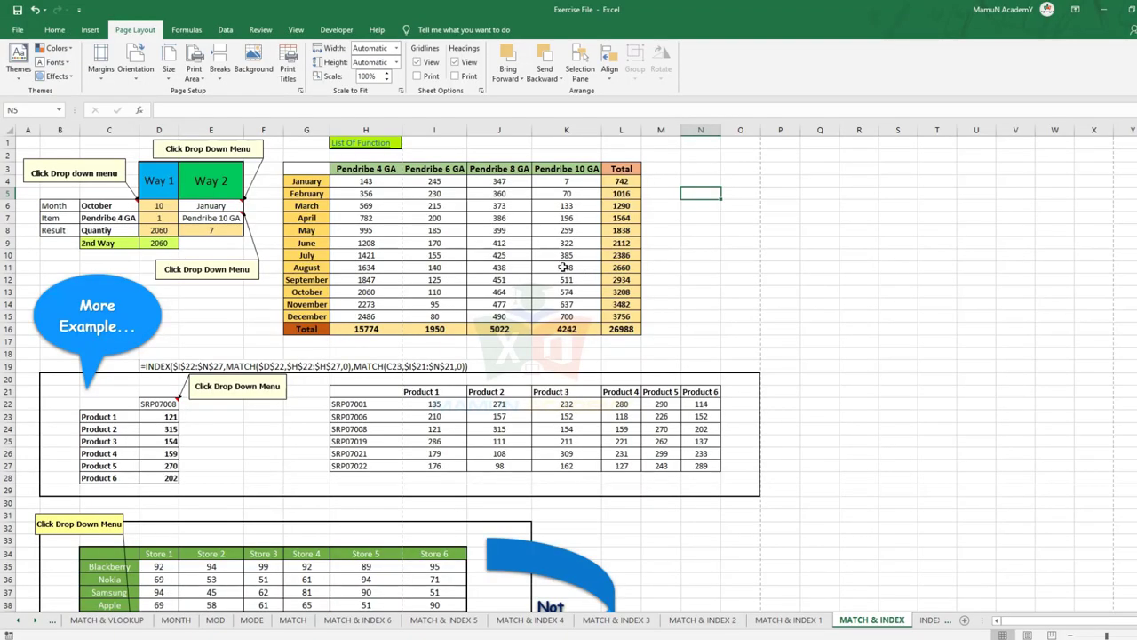
Uncheck Draft quality and check Row and column headings on the Sheet tab.
click(300, 91)
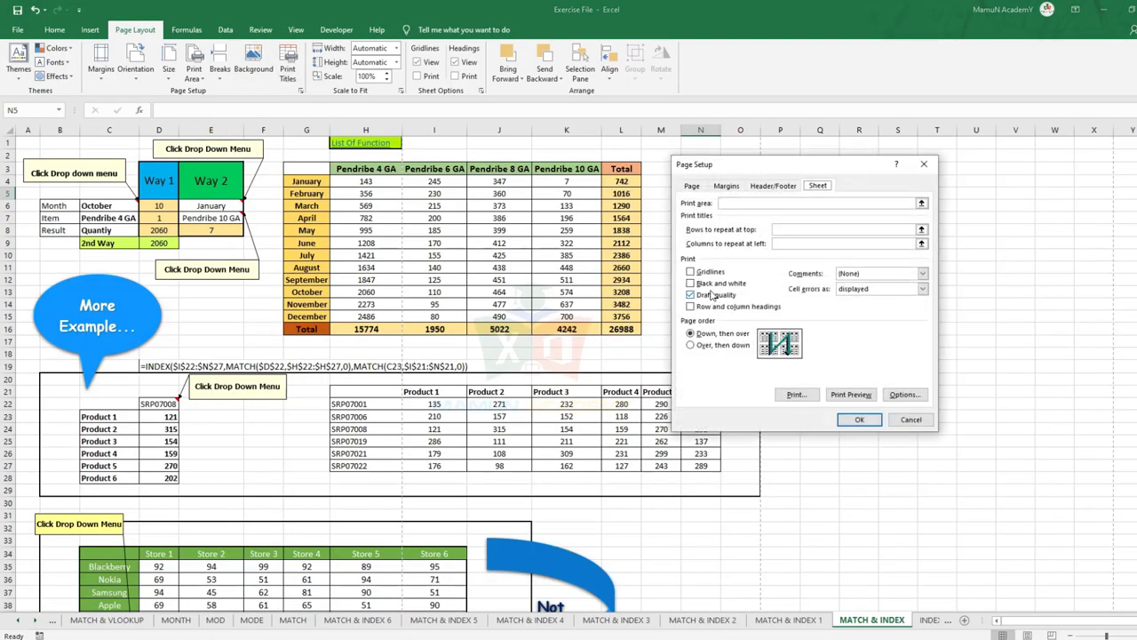
click(716, 297)
click(708, 309)
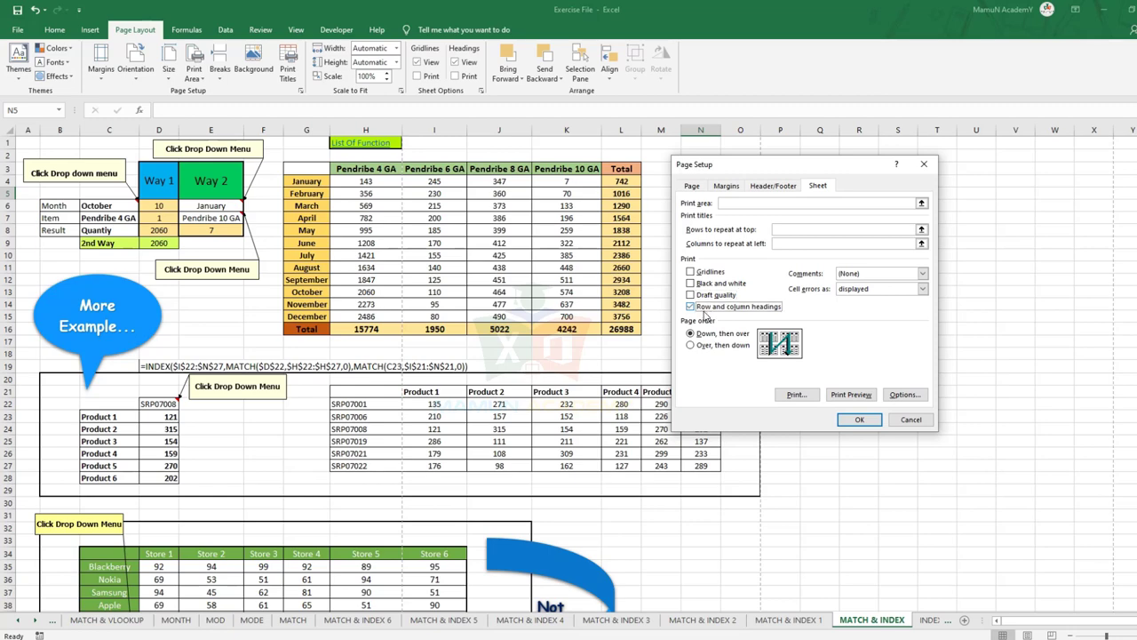
click(861, 420)
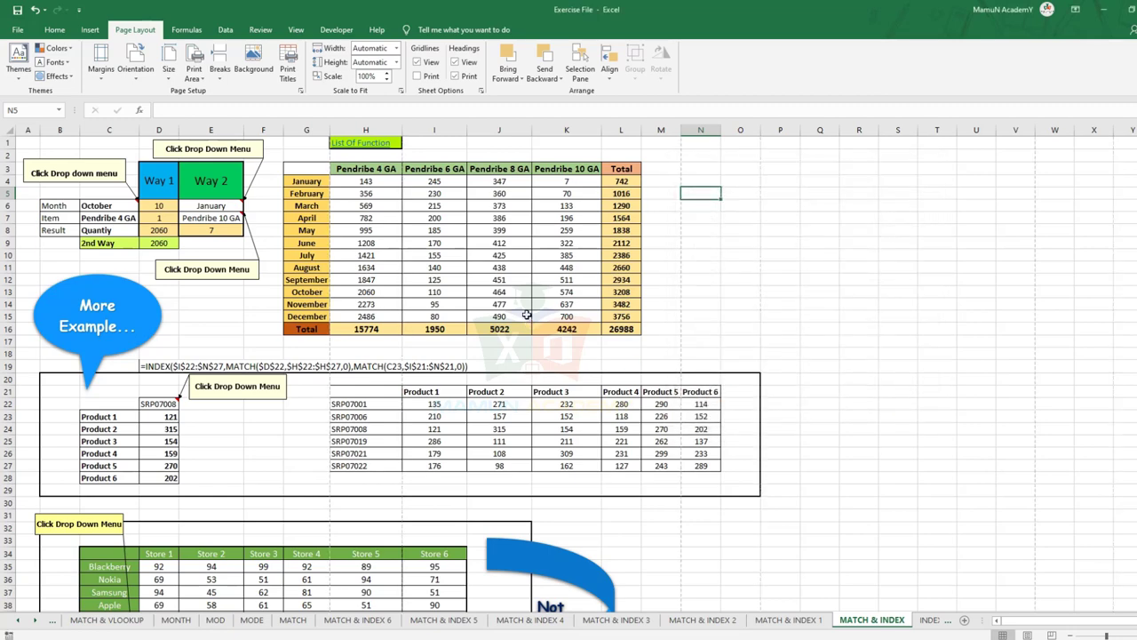
key(ctrl+p)
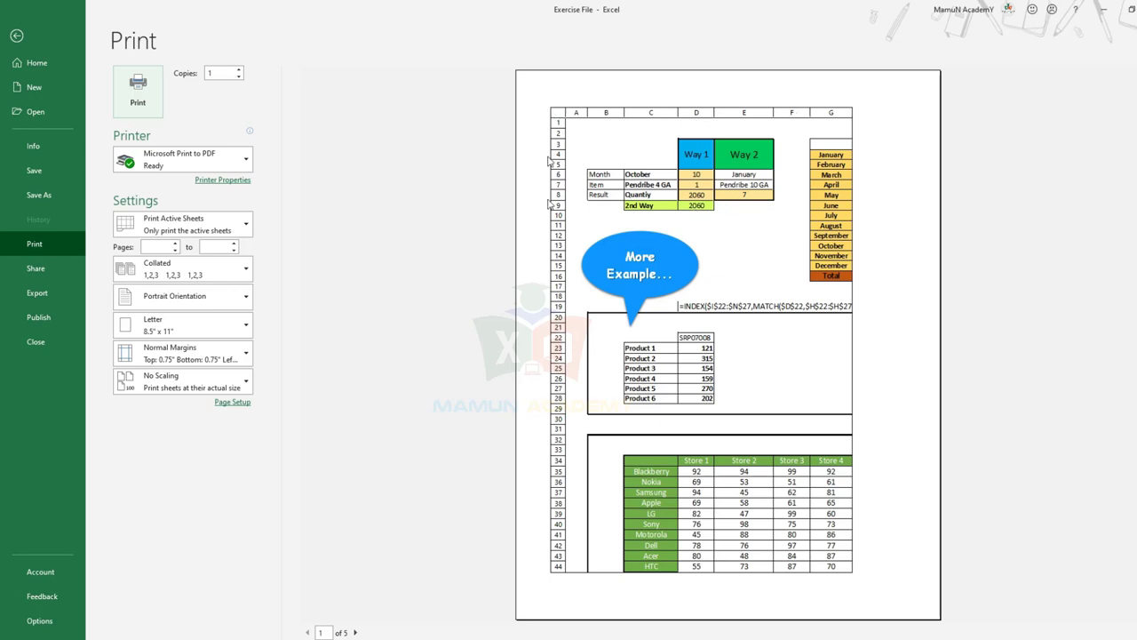
Uncheck Row and column headings and confirm the 4-page preview no longer shows them.
key(Escape)
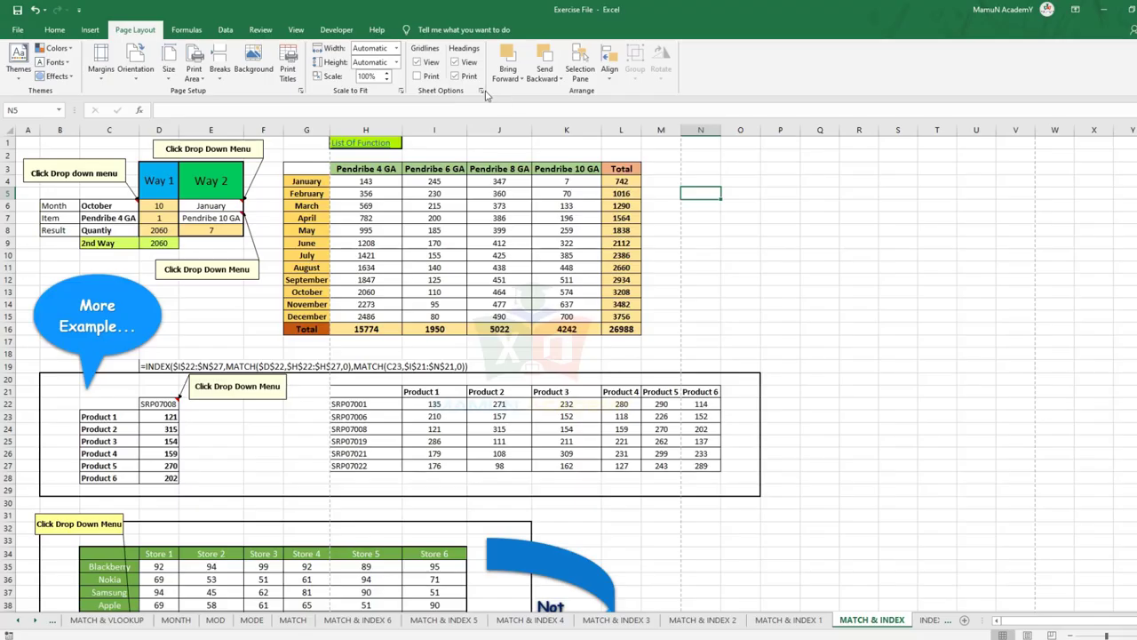
click(287, 62)
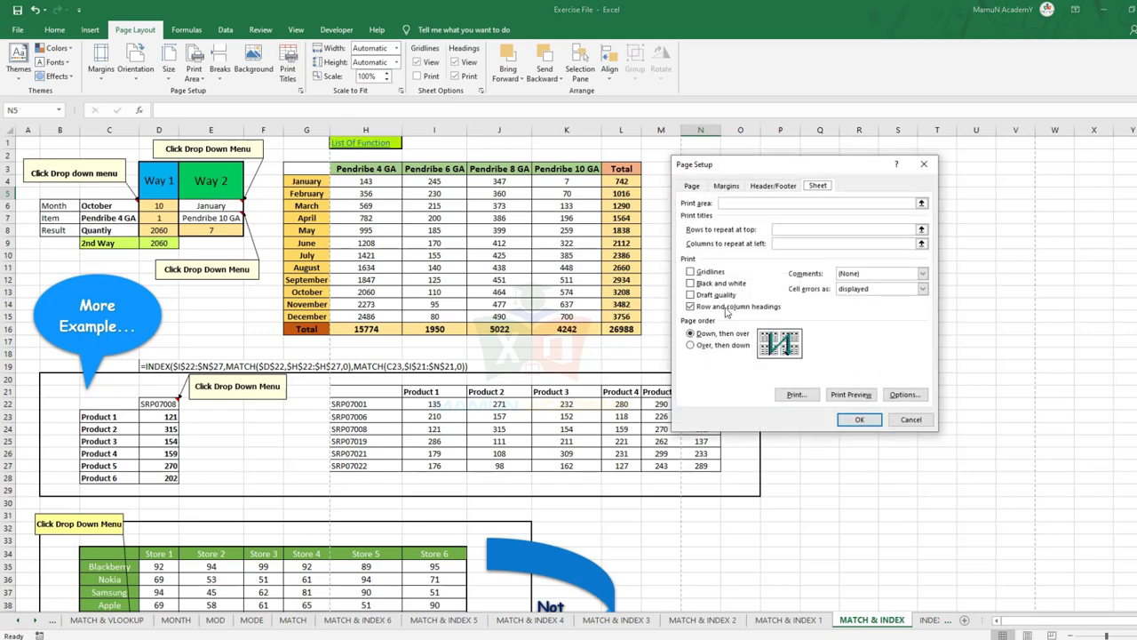
click(722, 306)
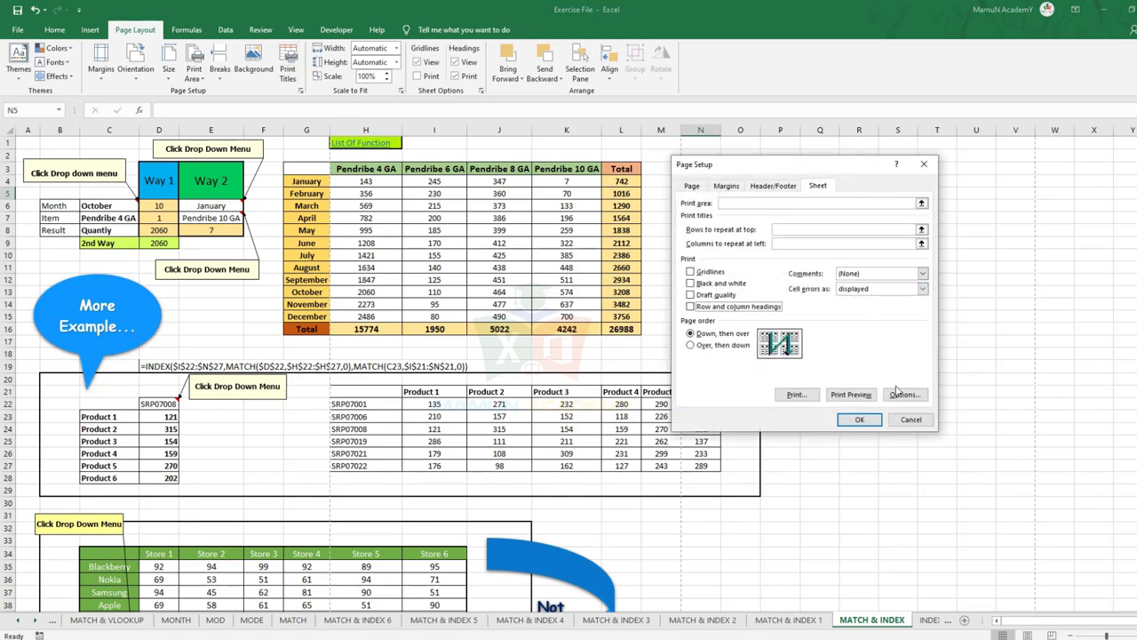
click(860, 420)
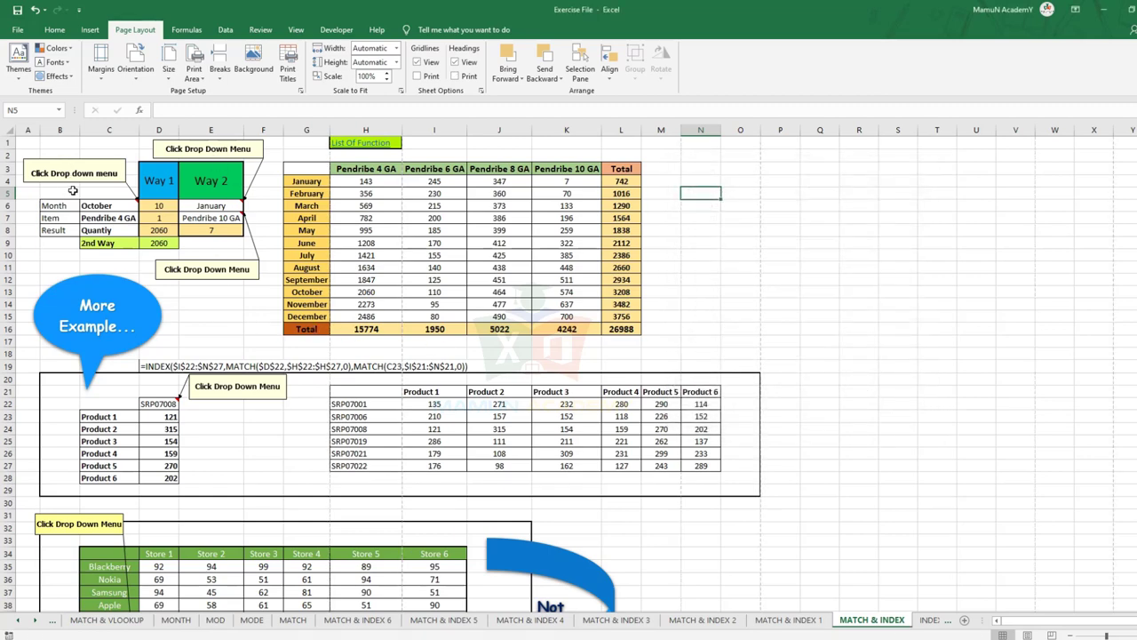
key(ctrl+p)
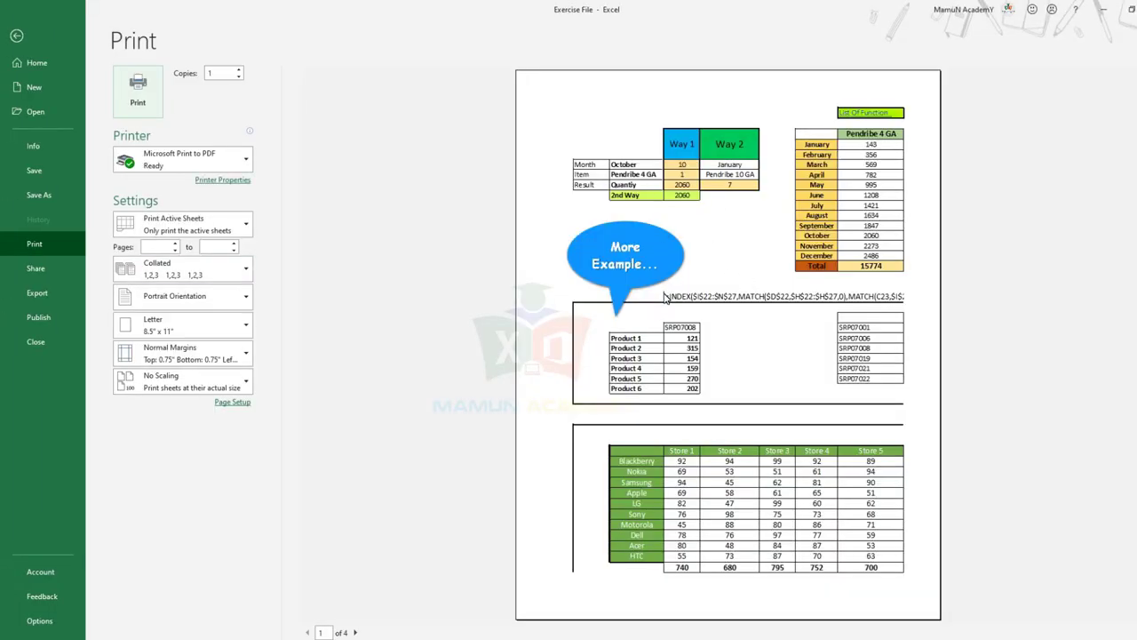
key(Escape)
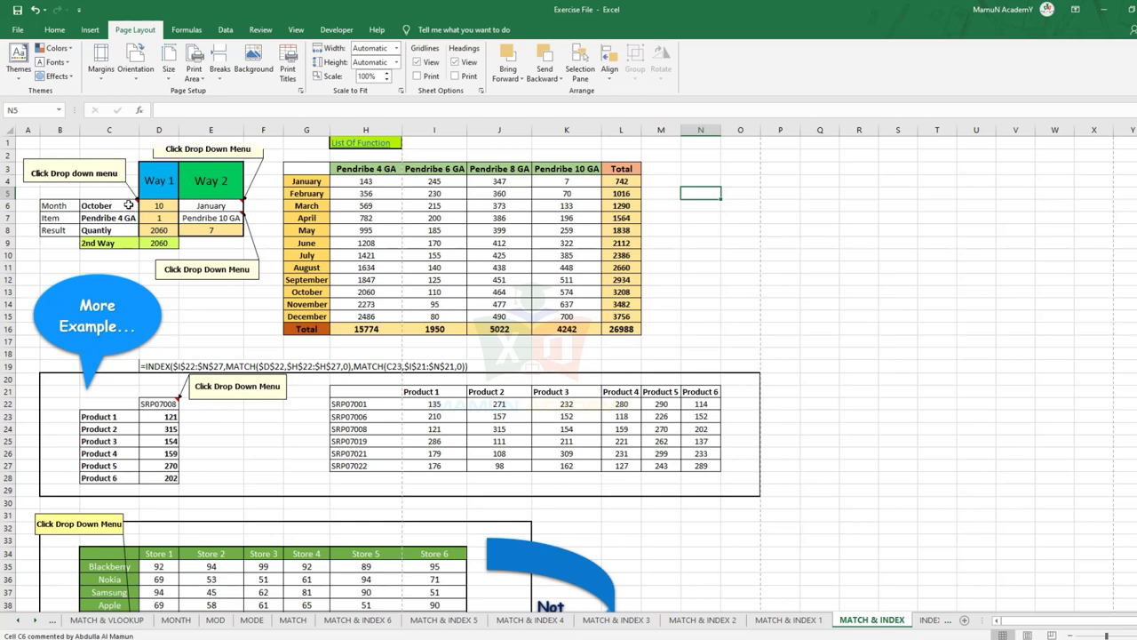
Look at the Comments options on the Sheet tab and close Page Setup unchanged.
click(288, 64)
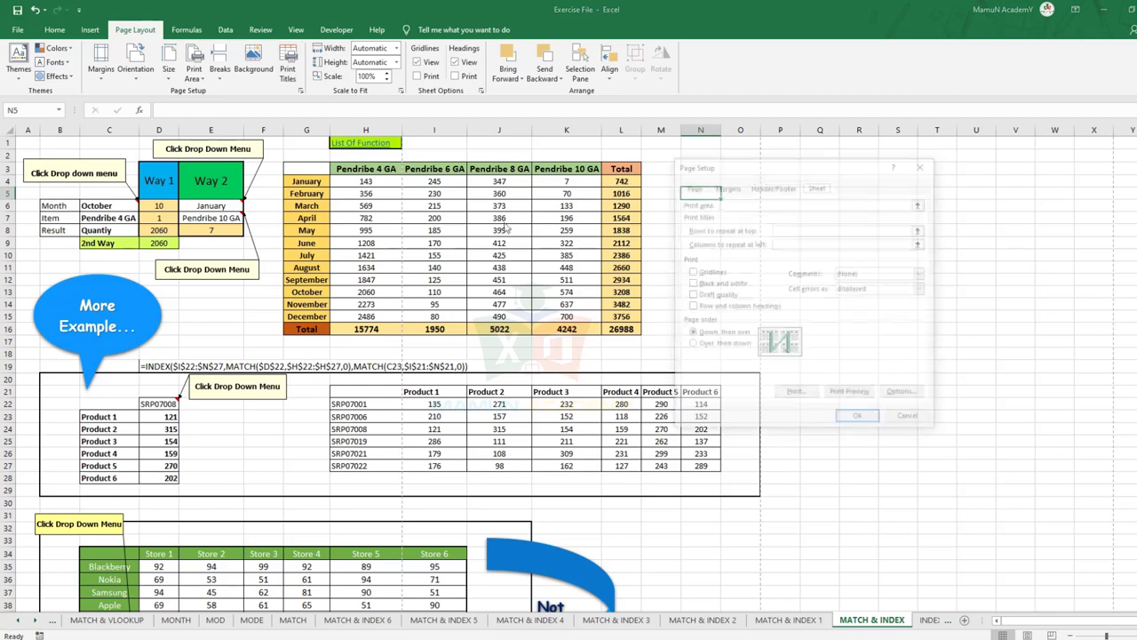
click(860, 274)
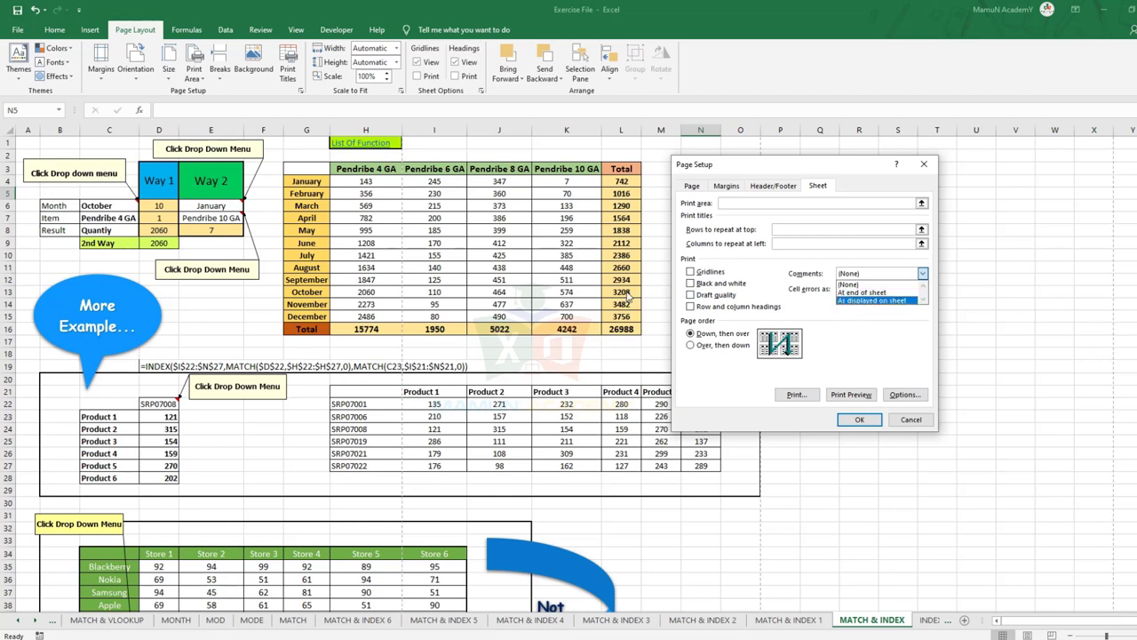
click(860, 423)
click(860, 423)
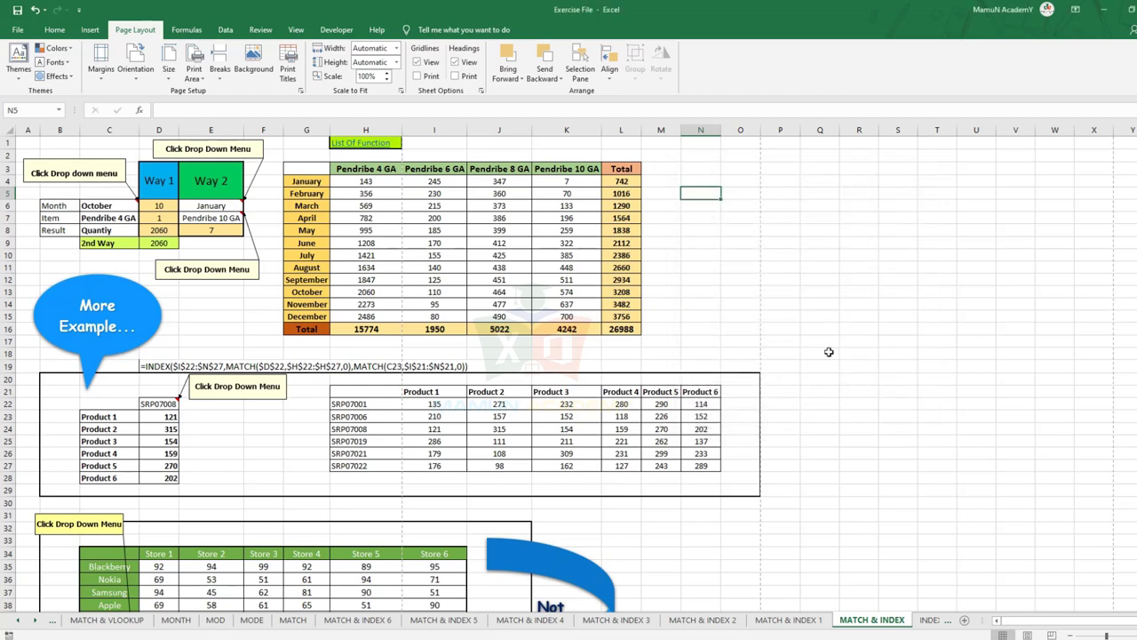
Set Comments to 'As displayed on sheet' and open the print preview.
click(288, 62)
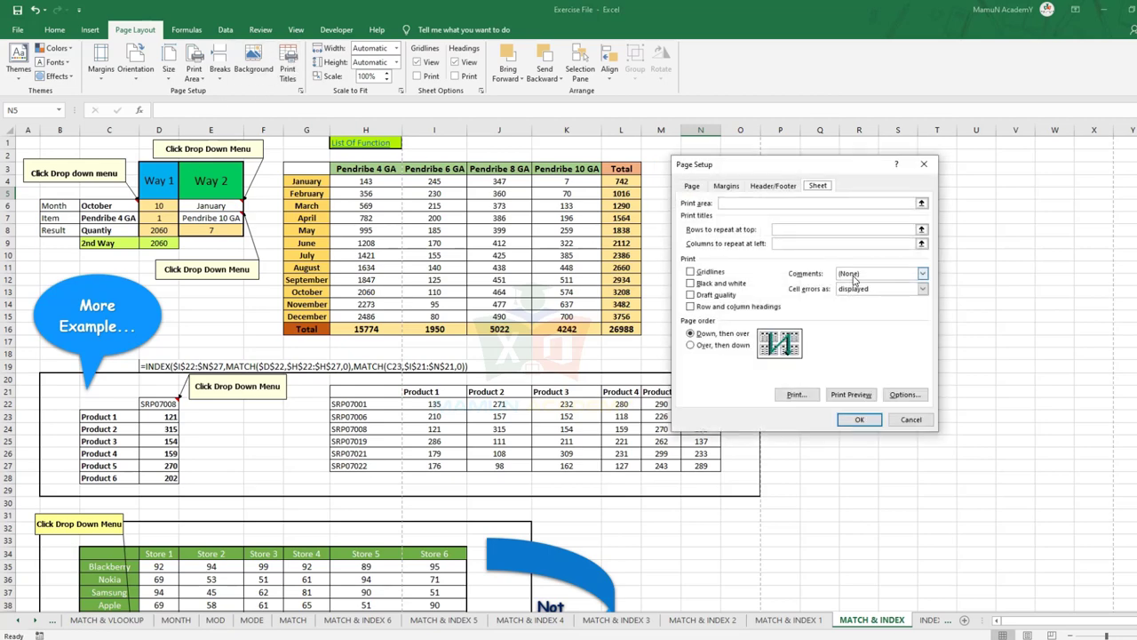
click(923, 273)
click(854, 300)
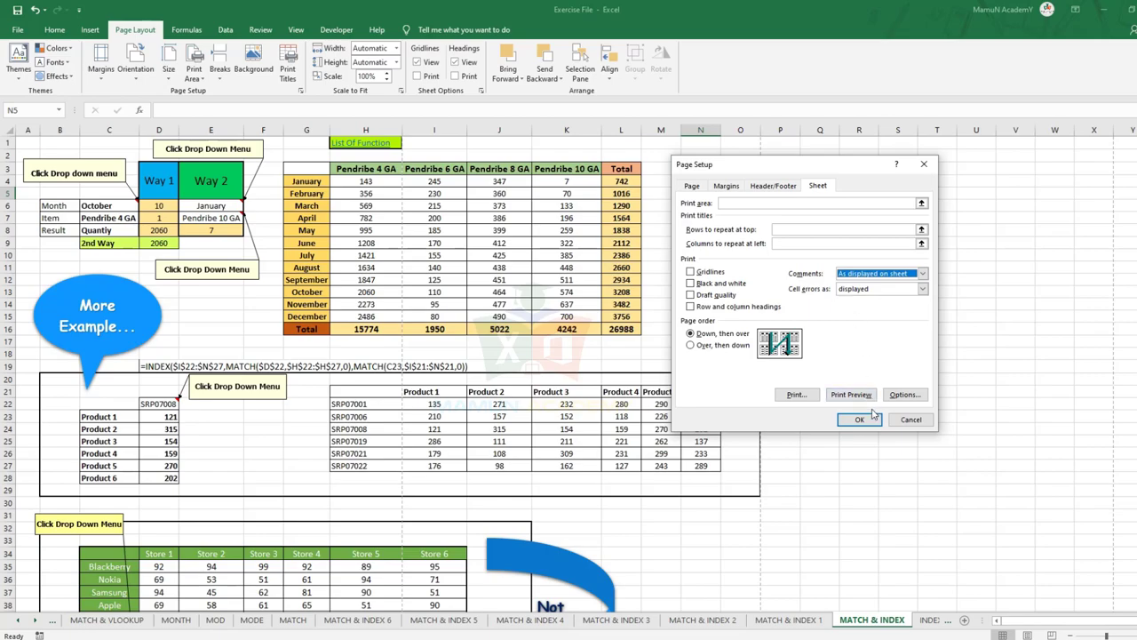
click(869, 423)
key(ctrl+p)
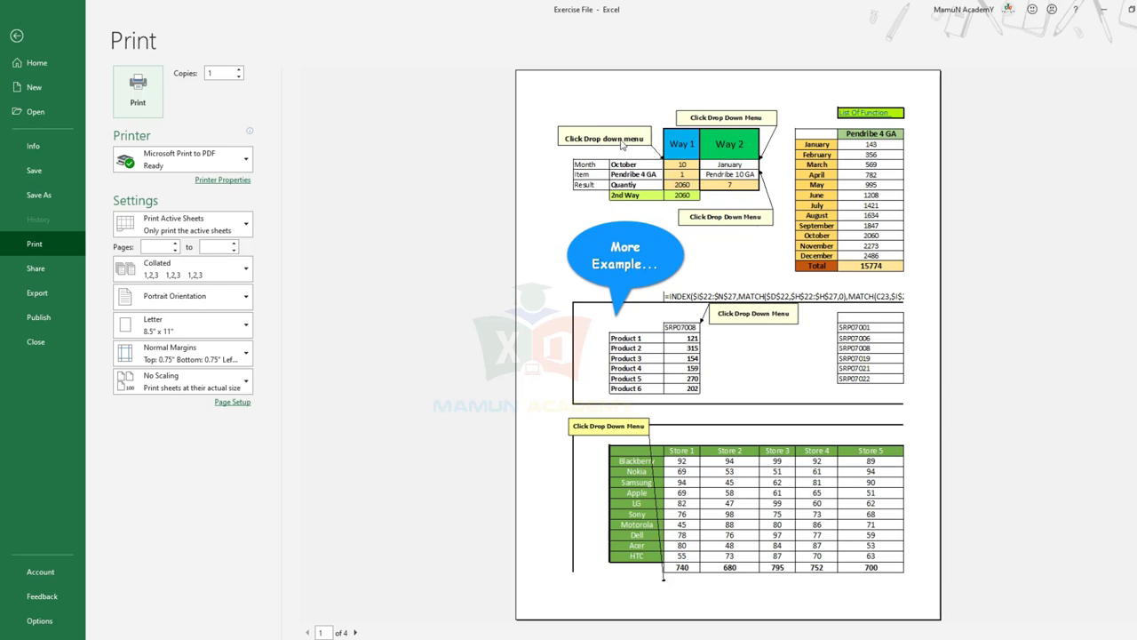
After rechecking the preview, set Comments to 'At end of sheet' in Page Setup.
key(Escape)
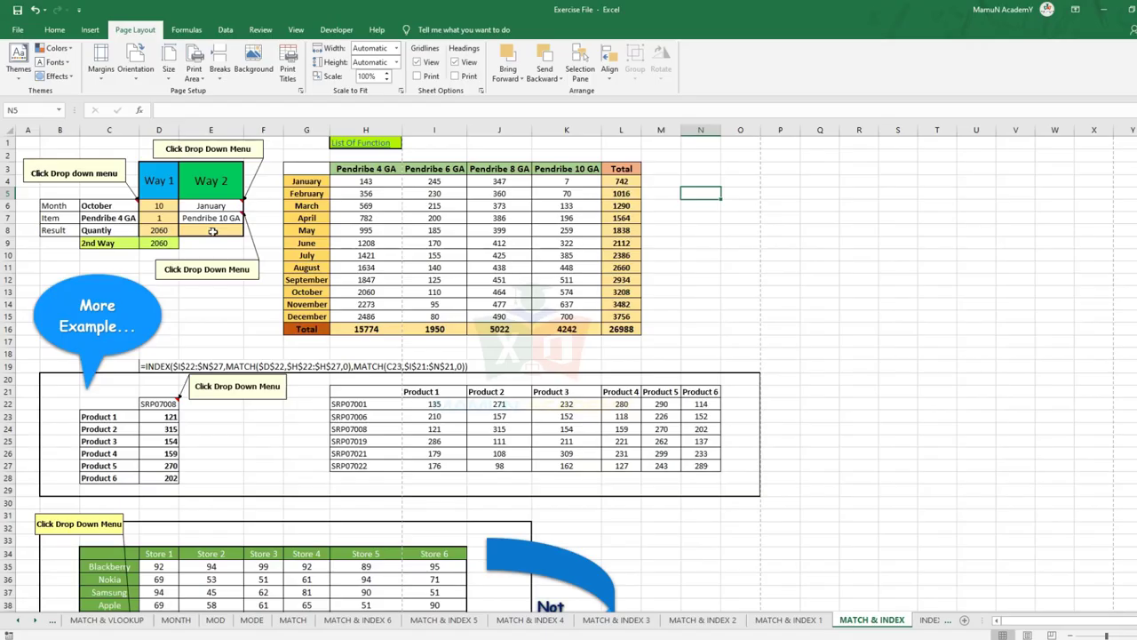
key(ctrl+p)
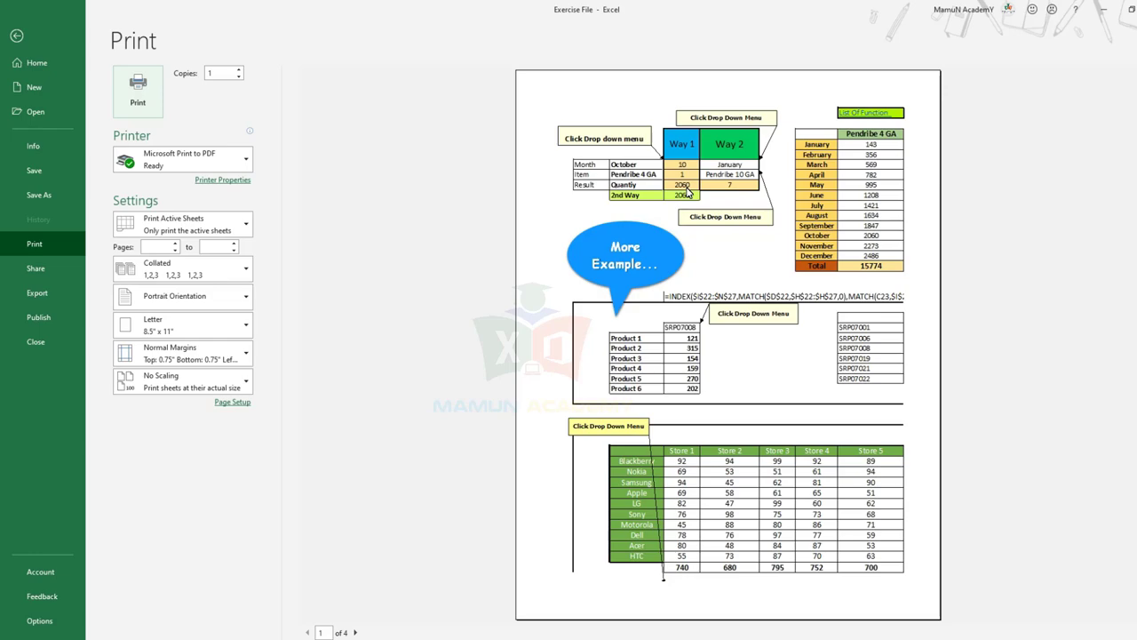
key(Escape)
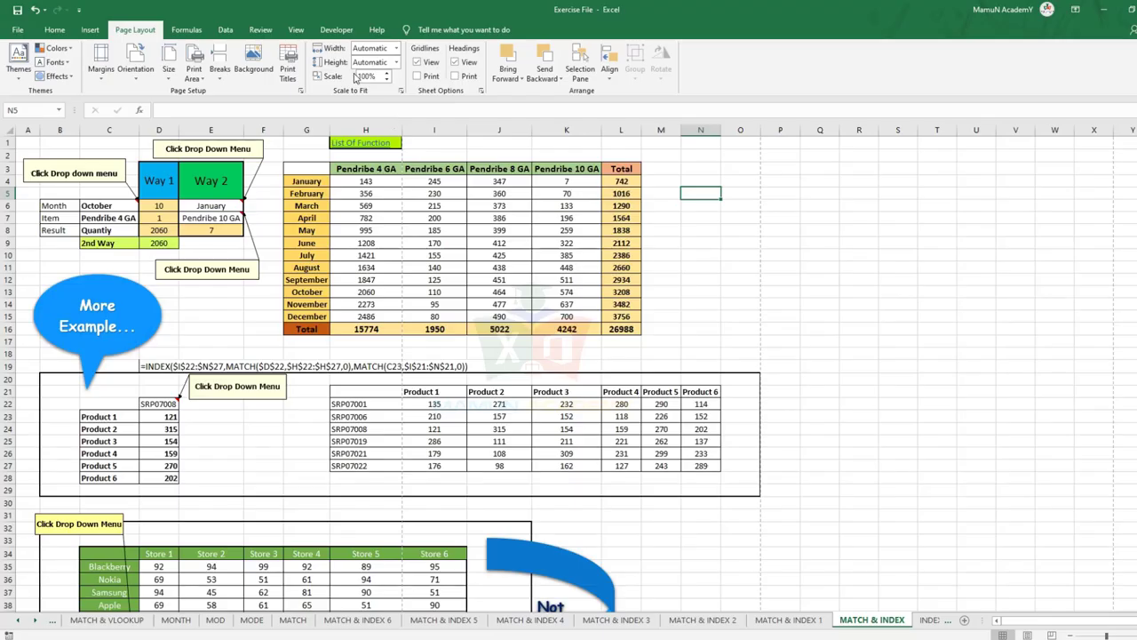
click(287, 70)
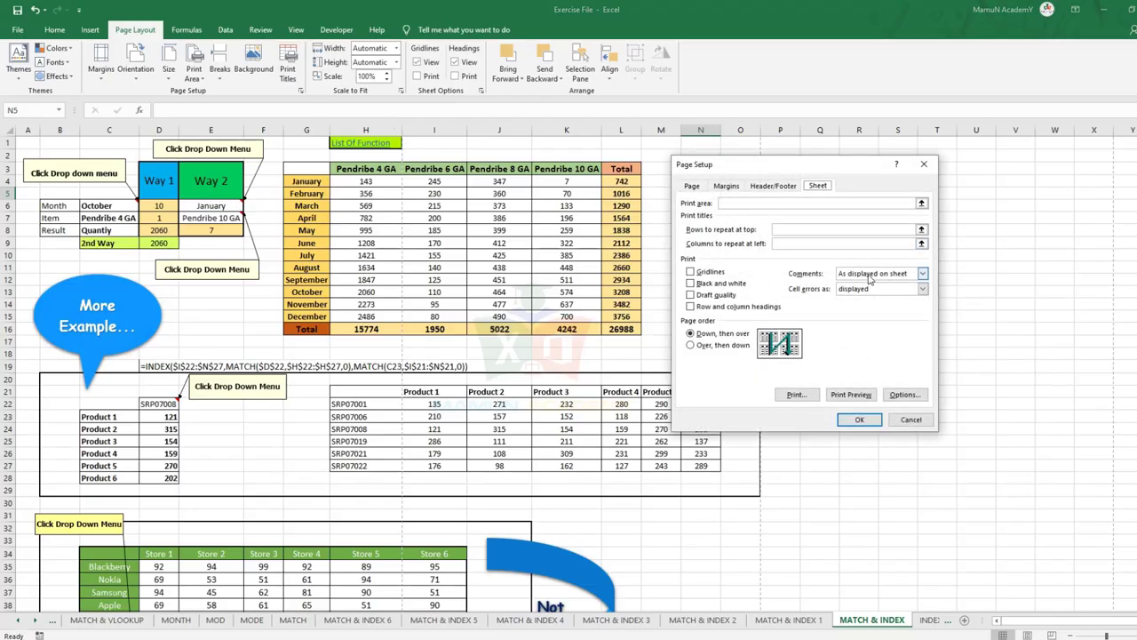
click(871, 274)
click(860, 294)
click(860, 418)
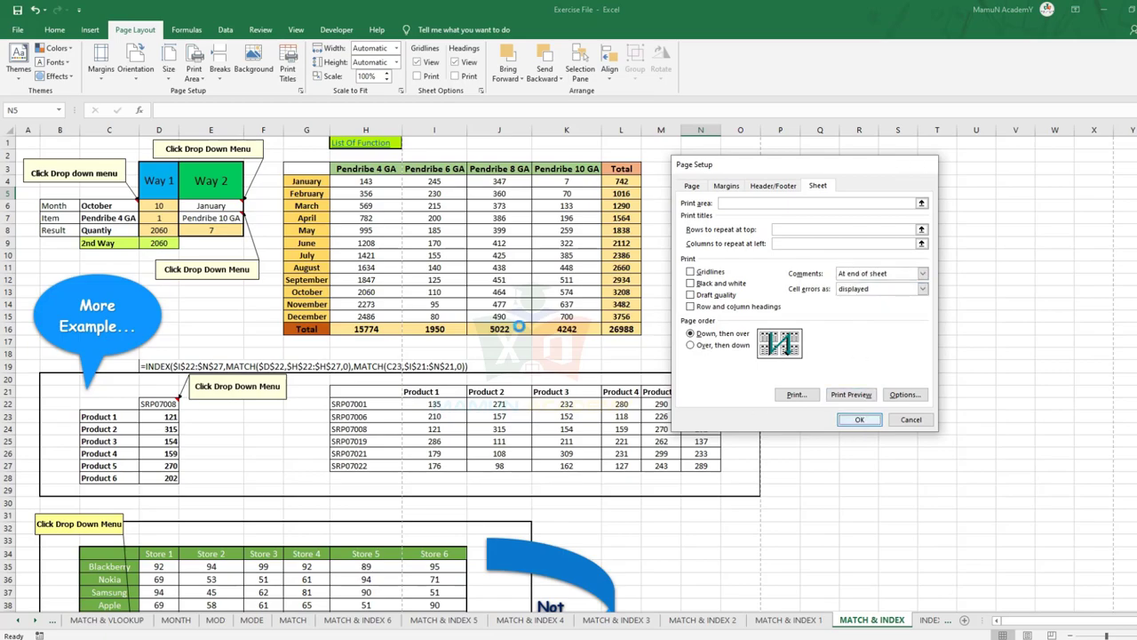
Page through the preview to page 5, which lists comments for C6, E6, E7, D22 and C47.
key(ctrl+p)
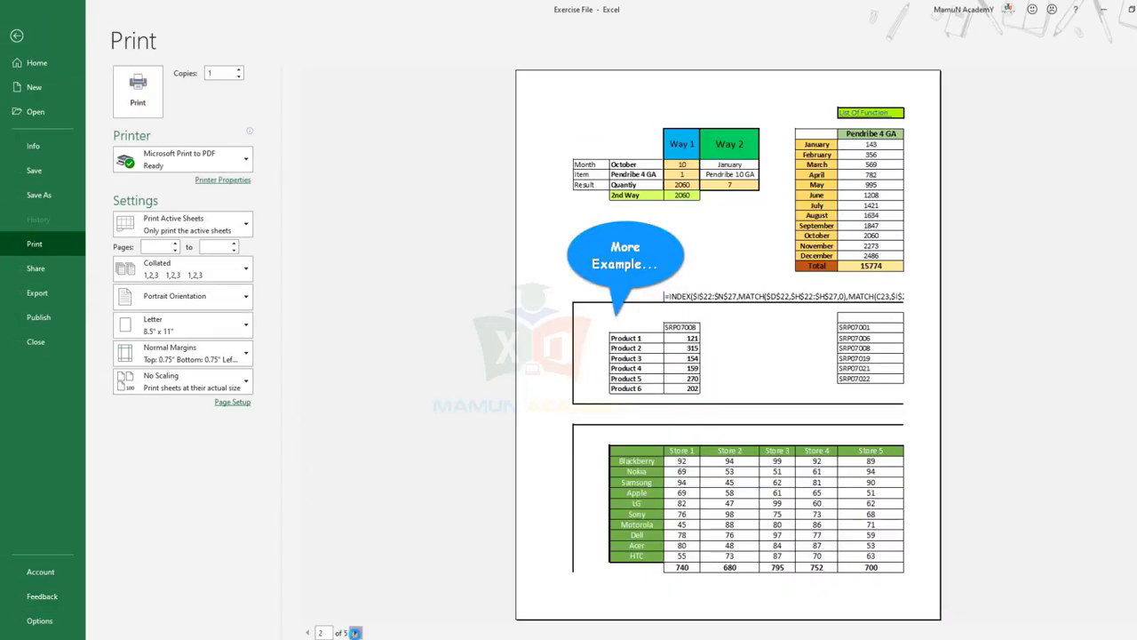
click(356, 632)
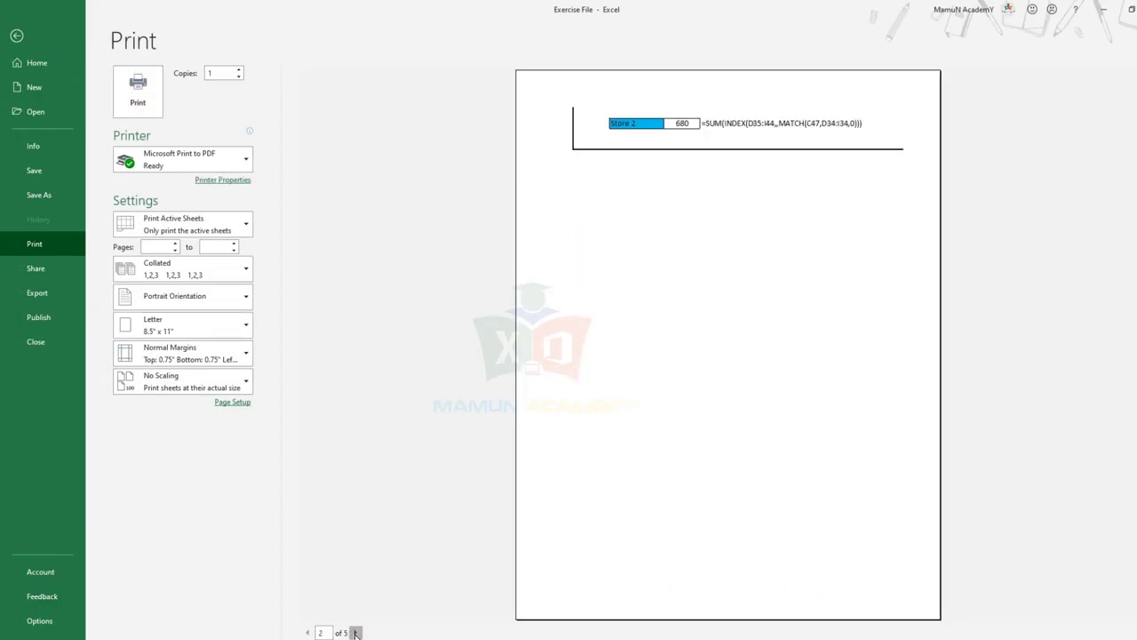
click(355, 633)
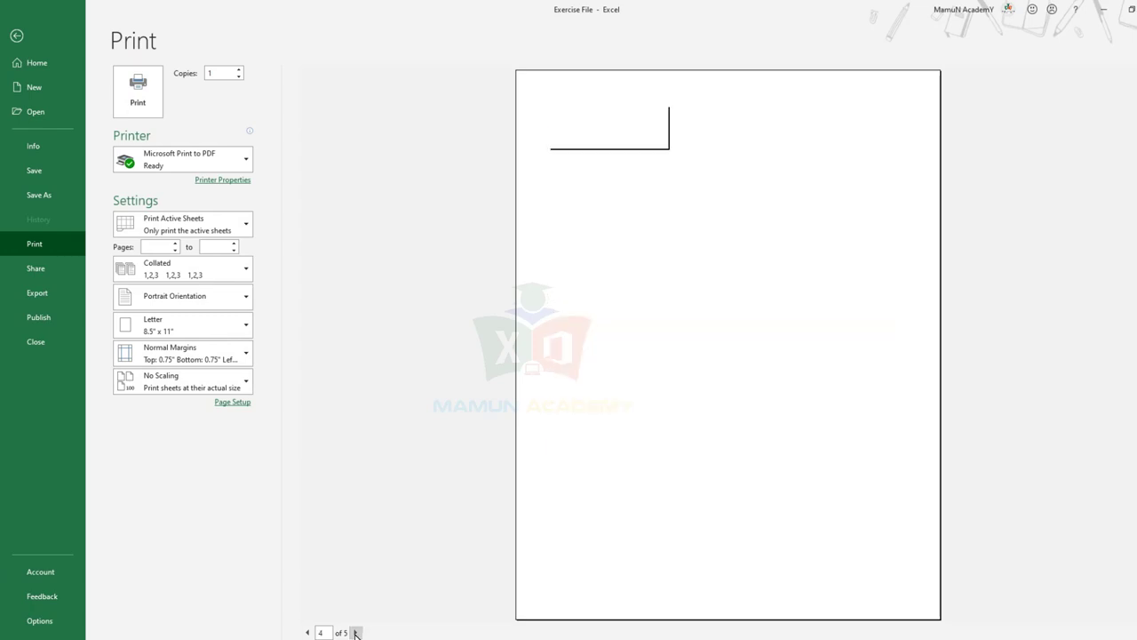
click(356, 632)
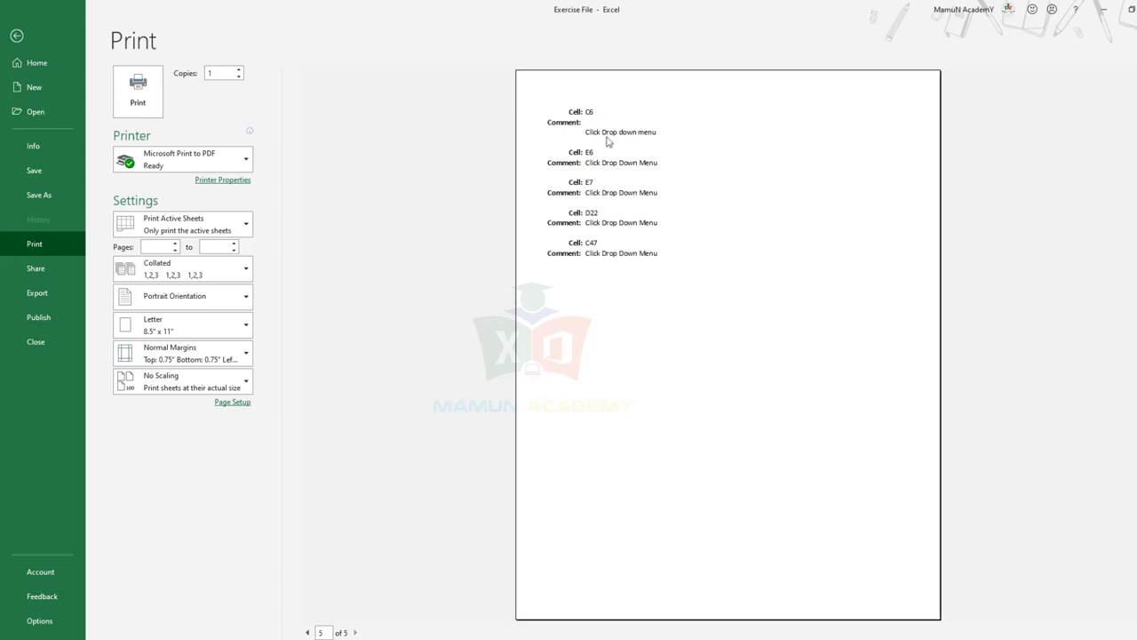
key(Escape)
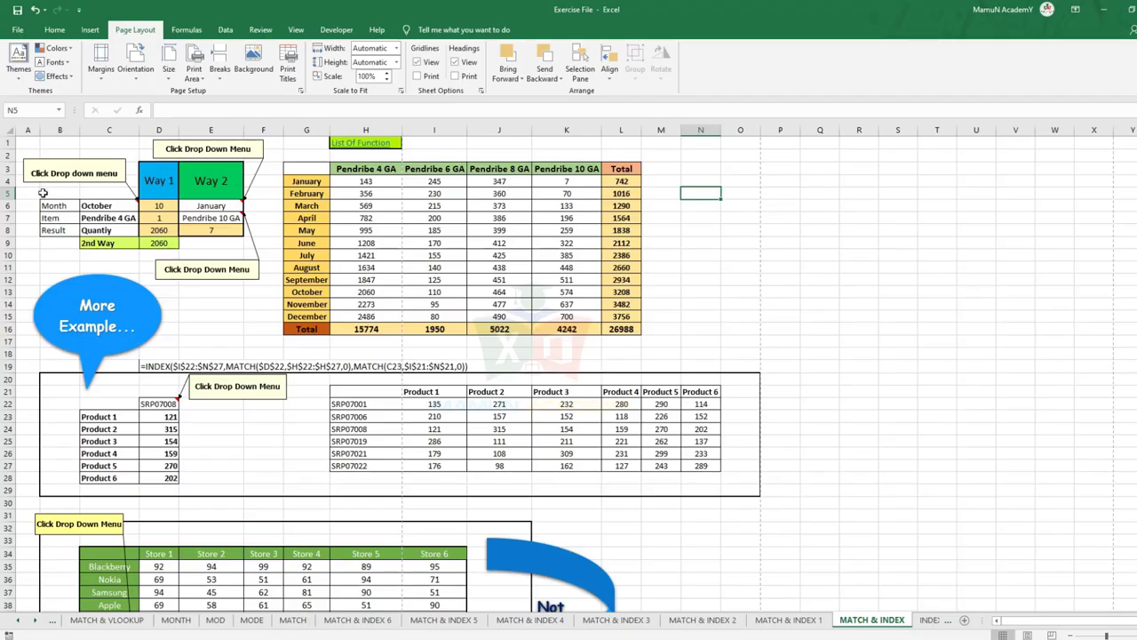
click(129, 207)
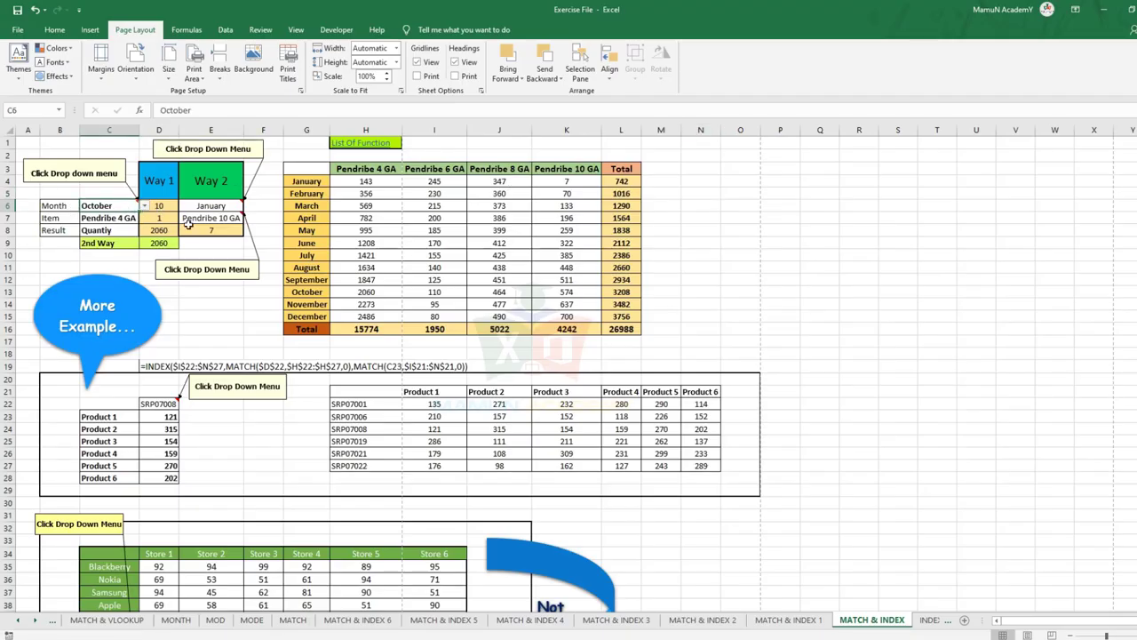
click(289, 66)
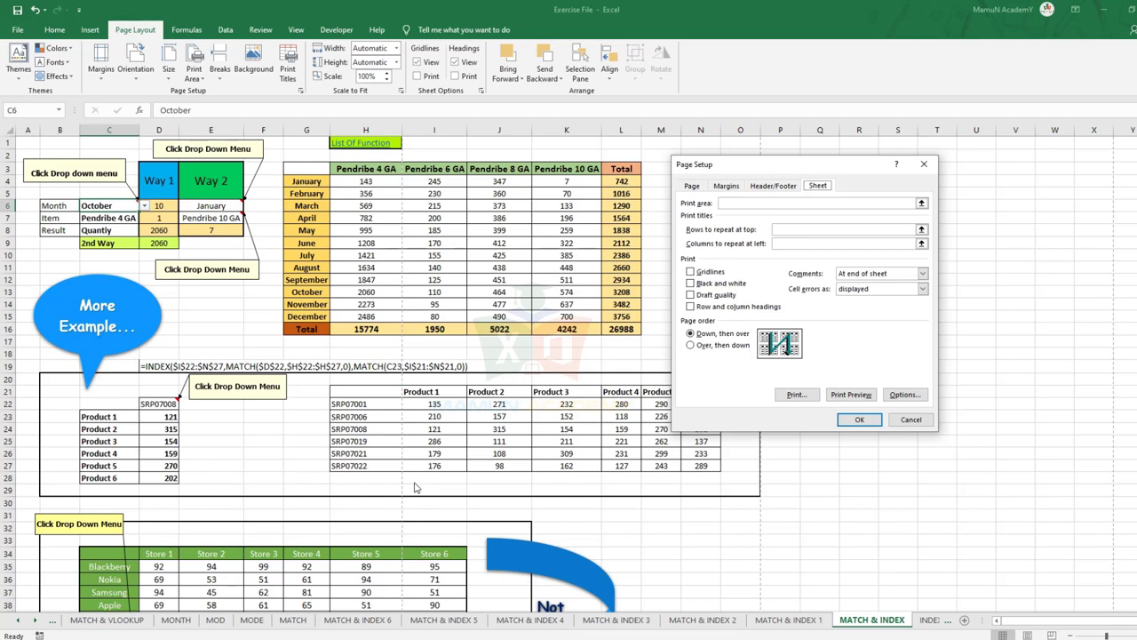
click(859, 419)
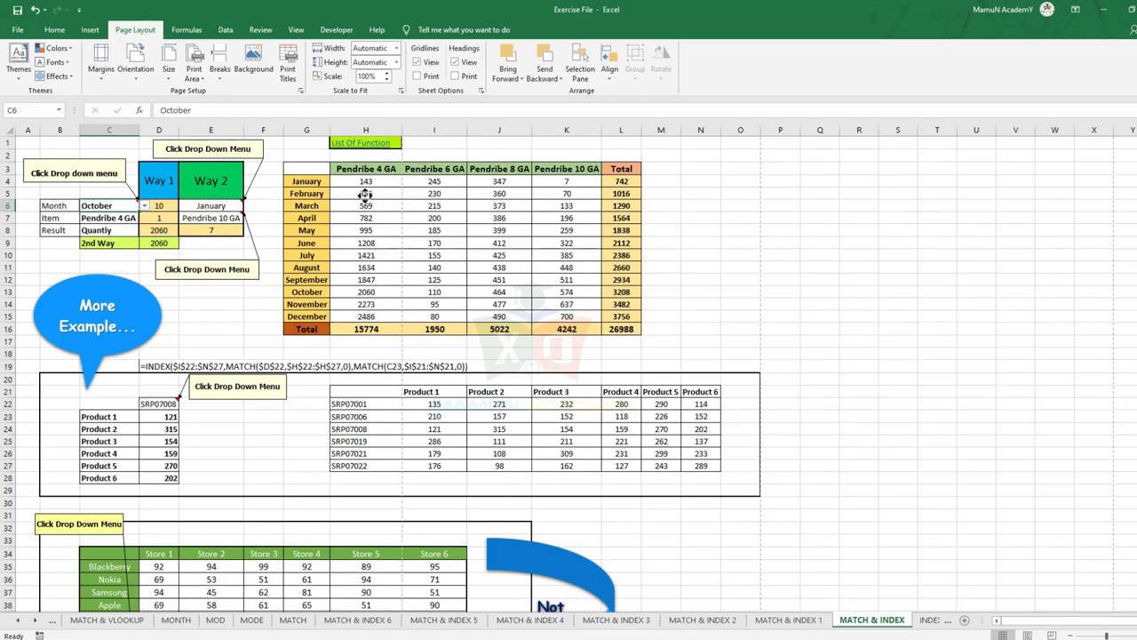
scroll(365, 195, down, 3)
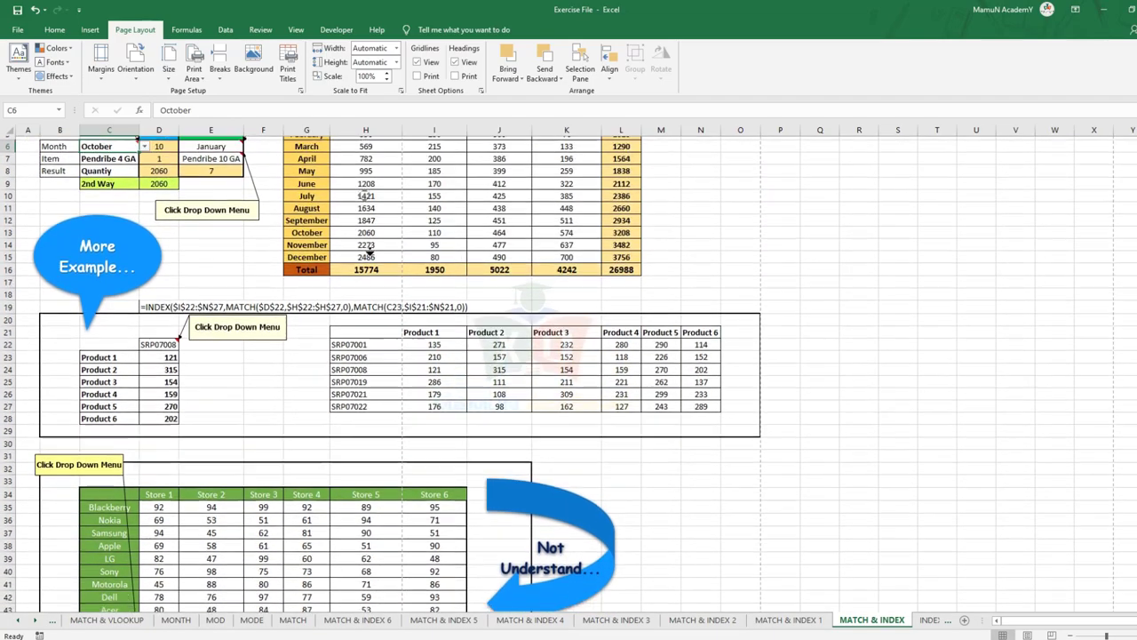
scroll(370, 255, down, 1)
scroll(371, 266, down, 2)
scroll(373, 284, down, 3)
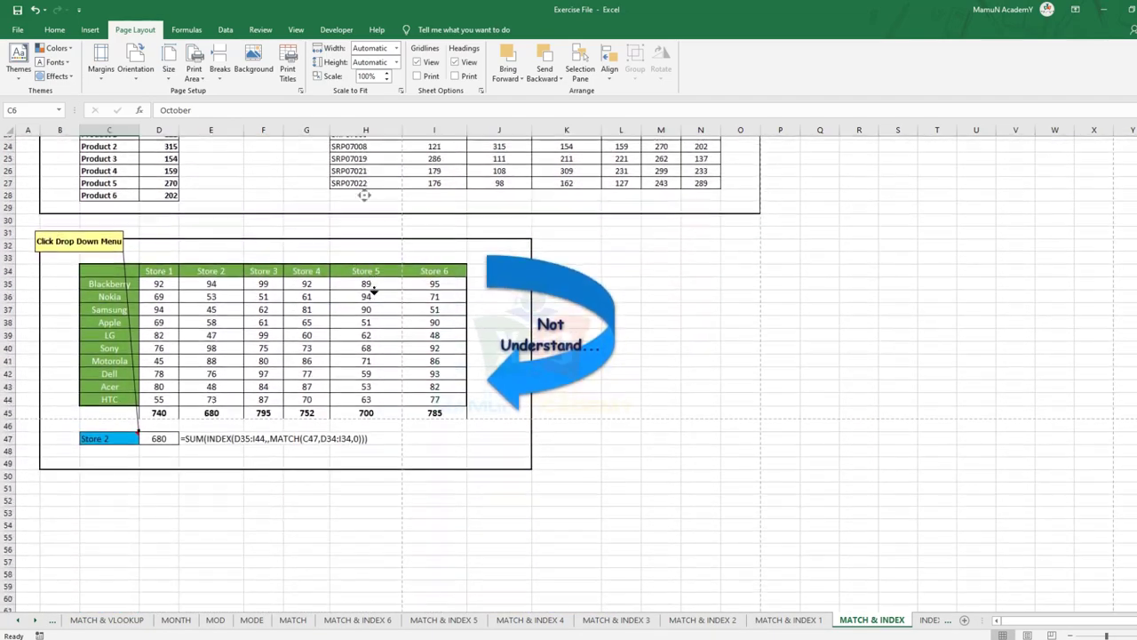
scroll(373, 287, down, 1)
scroll(445, 251, up, 10)
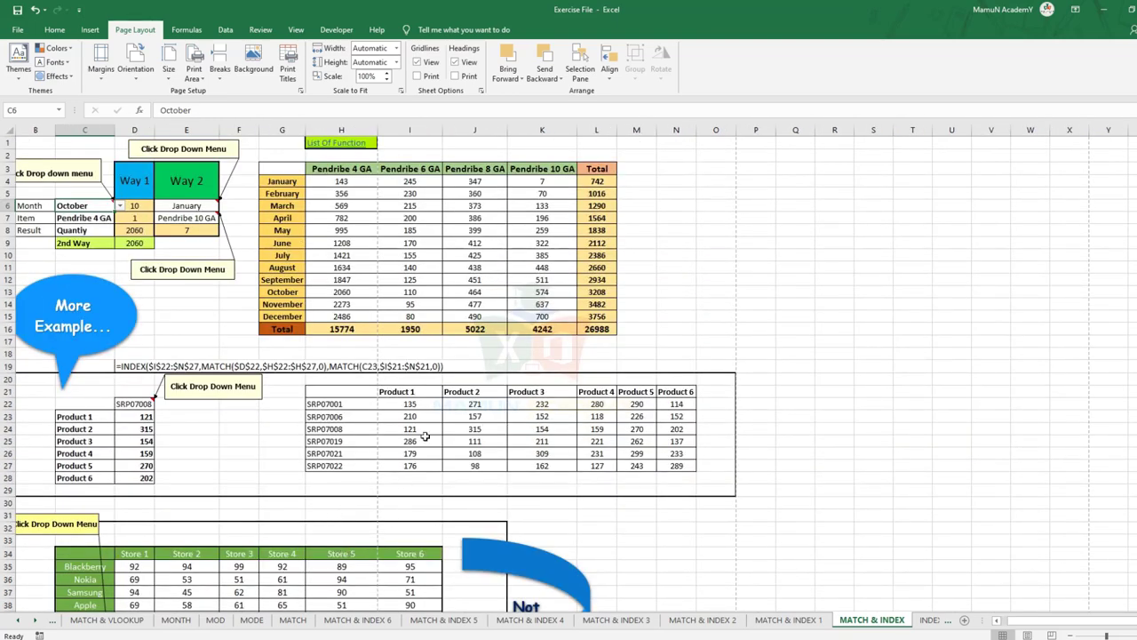
scroll(515, 219, down, 2)
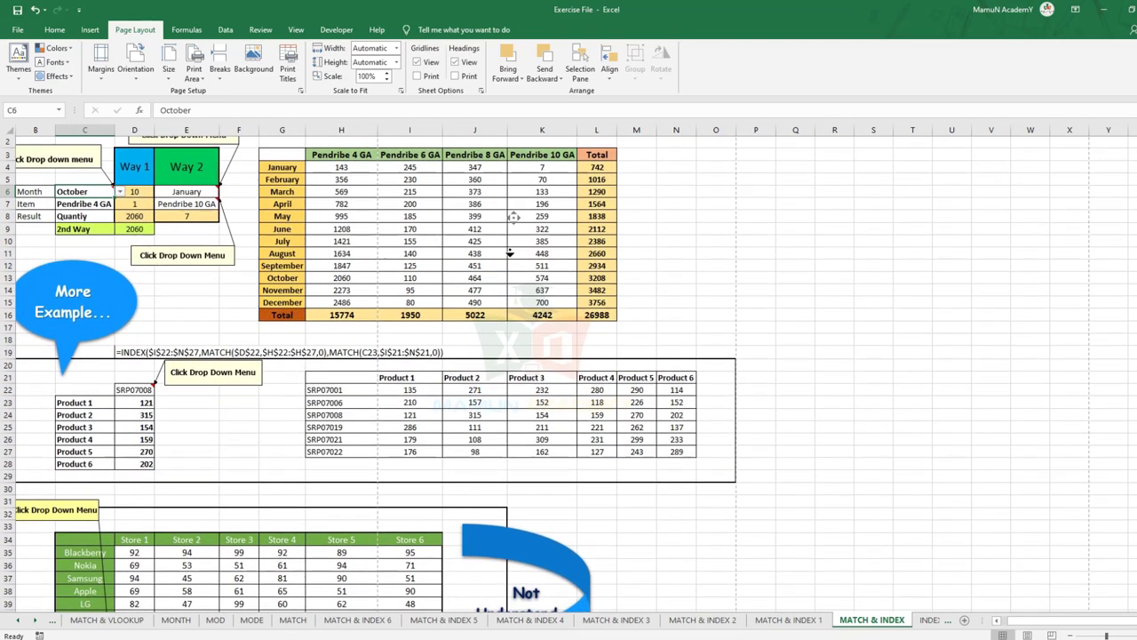
scroll(510, 252, up, 2)
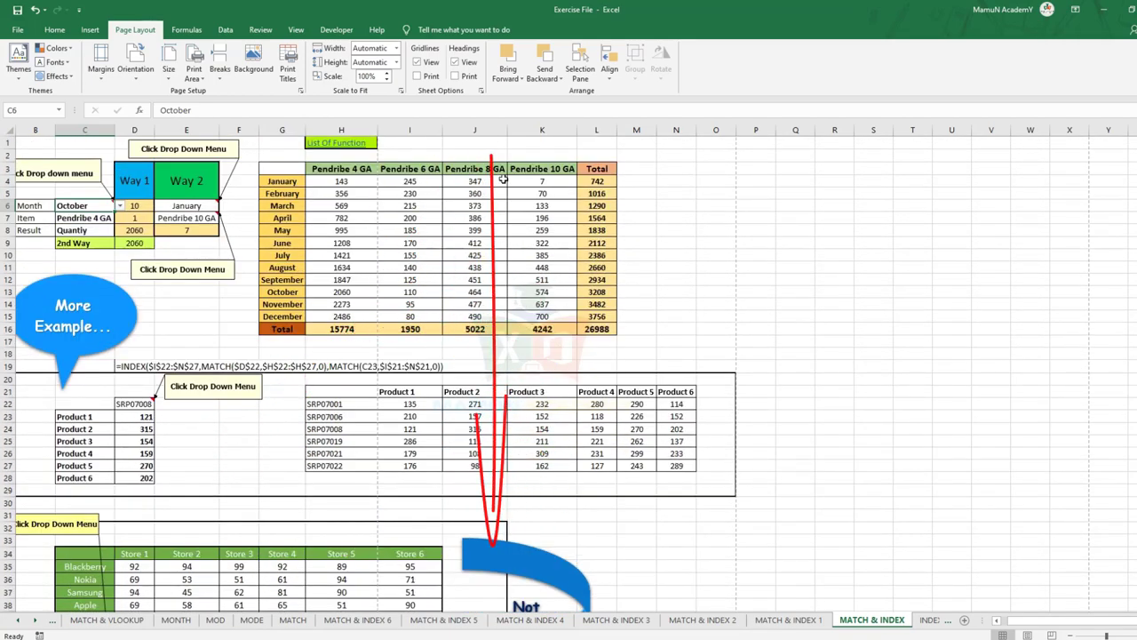
Set Page order to 'Over, then down' and scroll across the sheet.
click(289, 64)
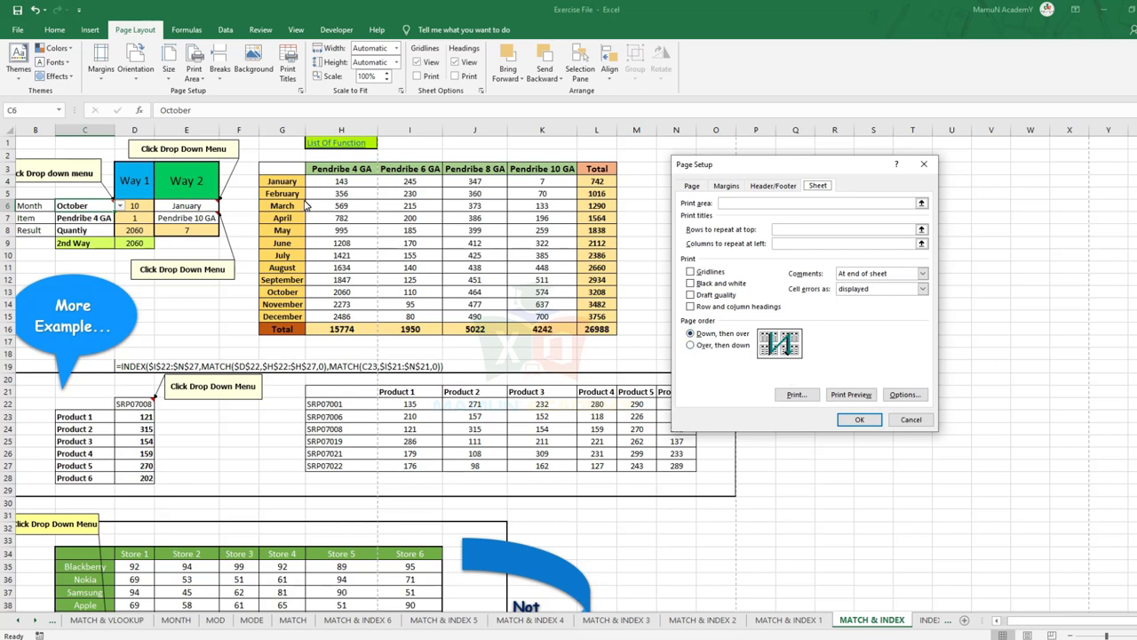
click(724, 345)
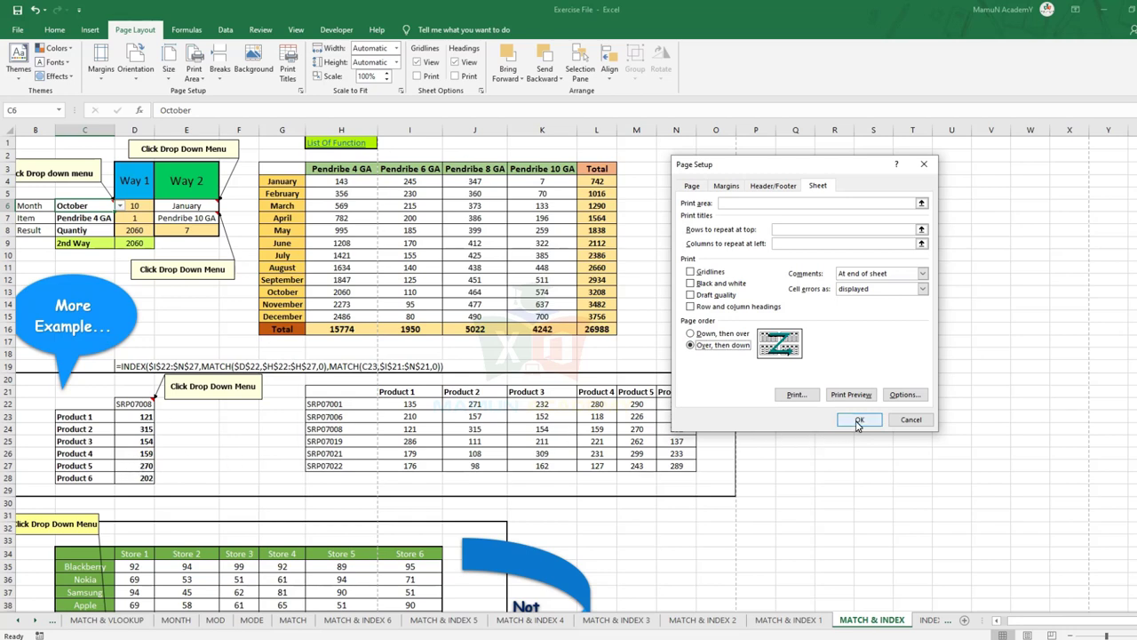
click(858, 421)
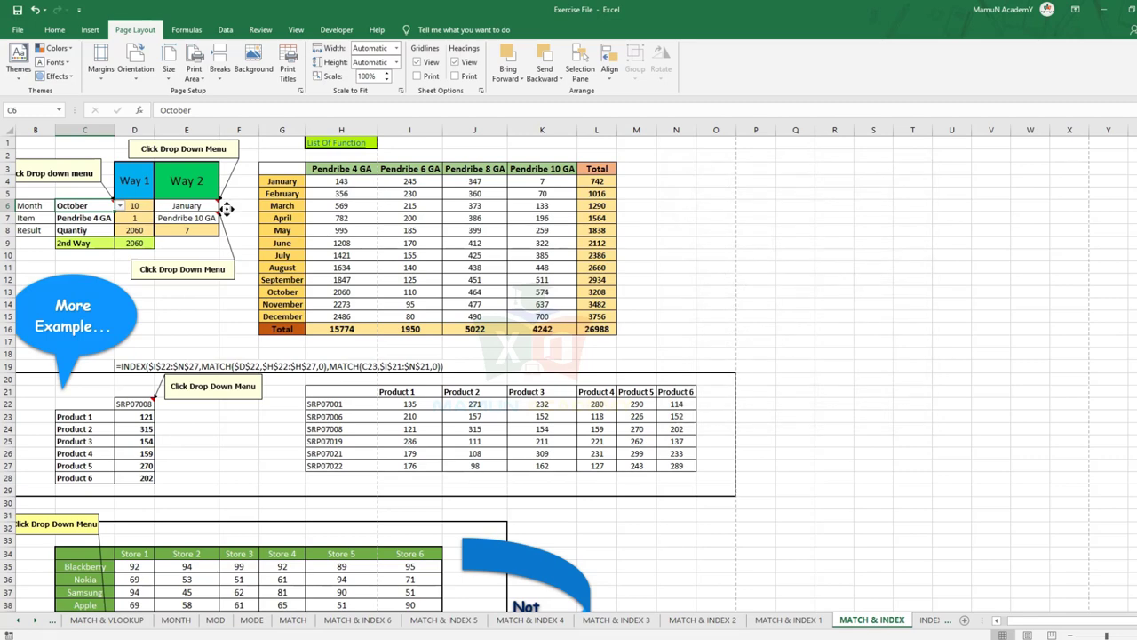
scroll(226, 208, right, 2)
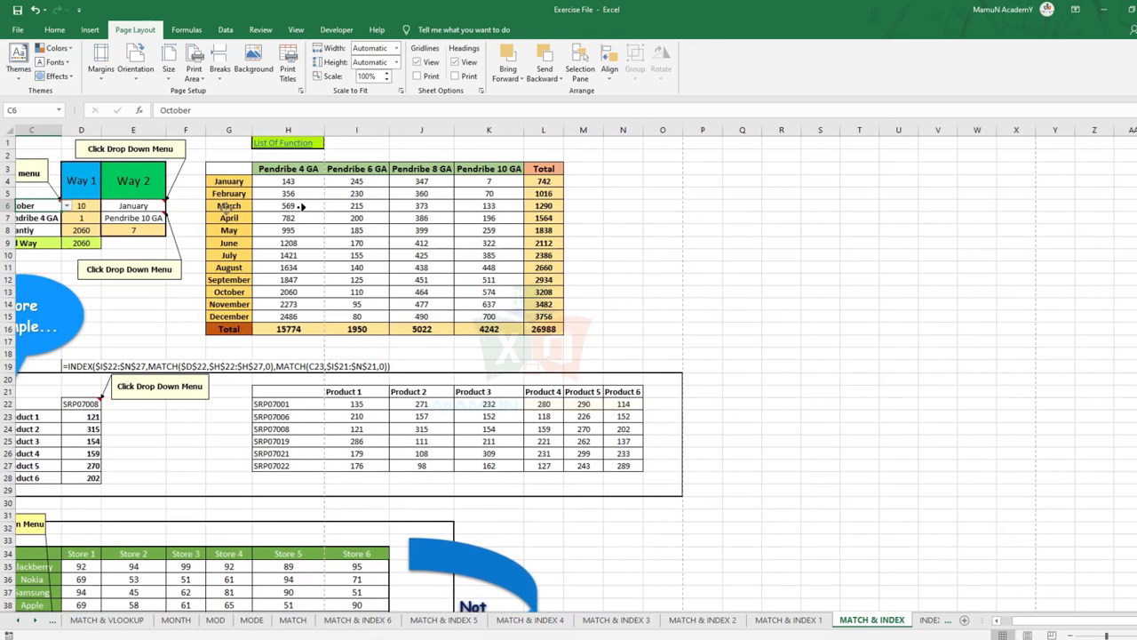
scroll(302, 205, right, 1)
scroll(348, 210, right, 5)
scroll(346, 212, right, 2)
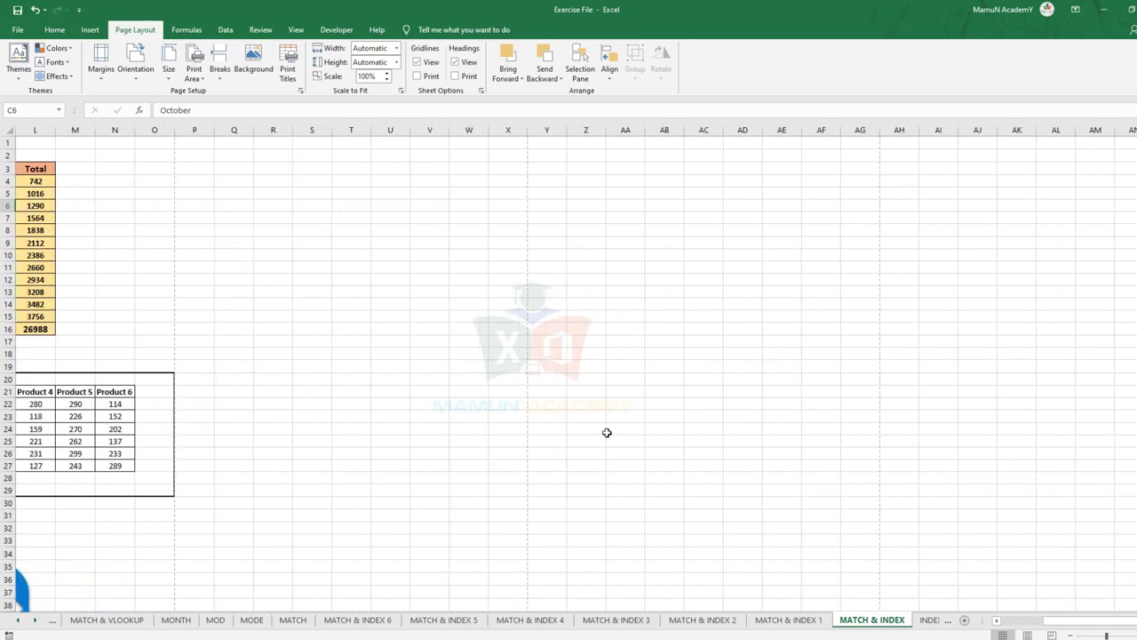
scroll(1038, 620, left, 5)
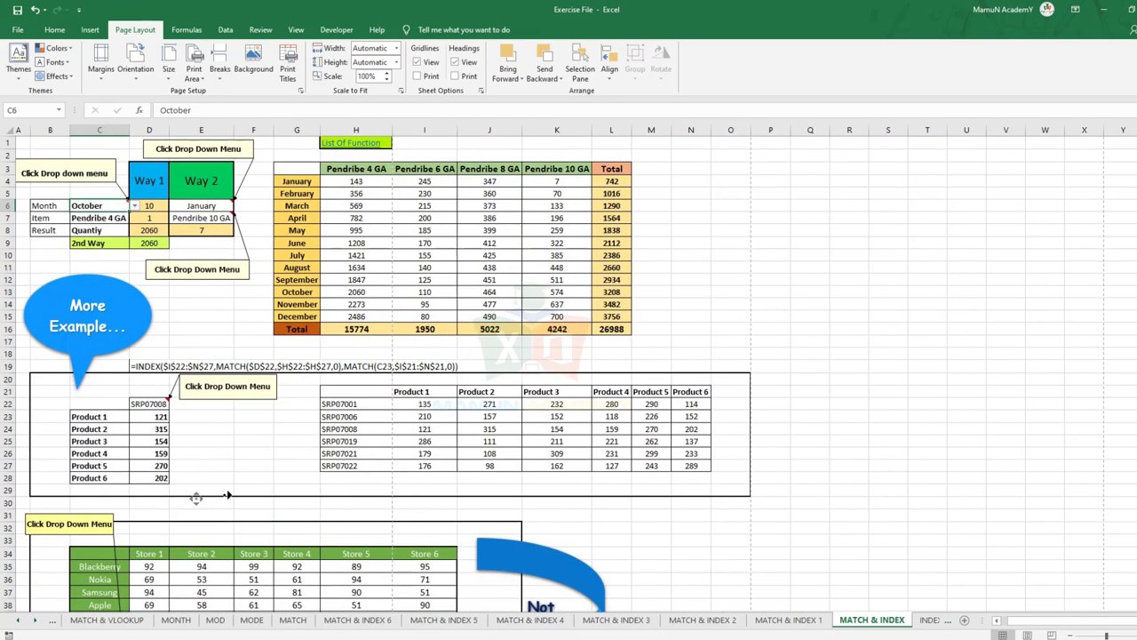
scroll(196, 498, right, 1)
scroll(224, 494, right, 1)
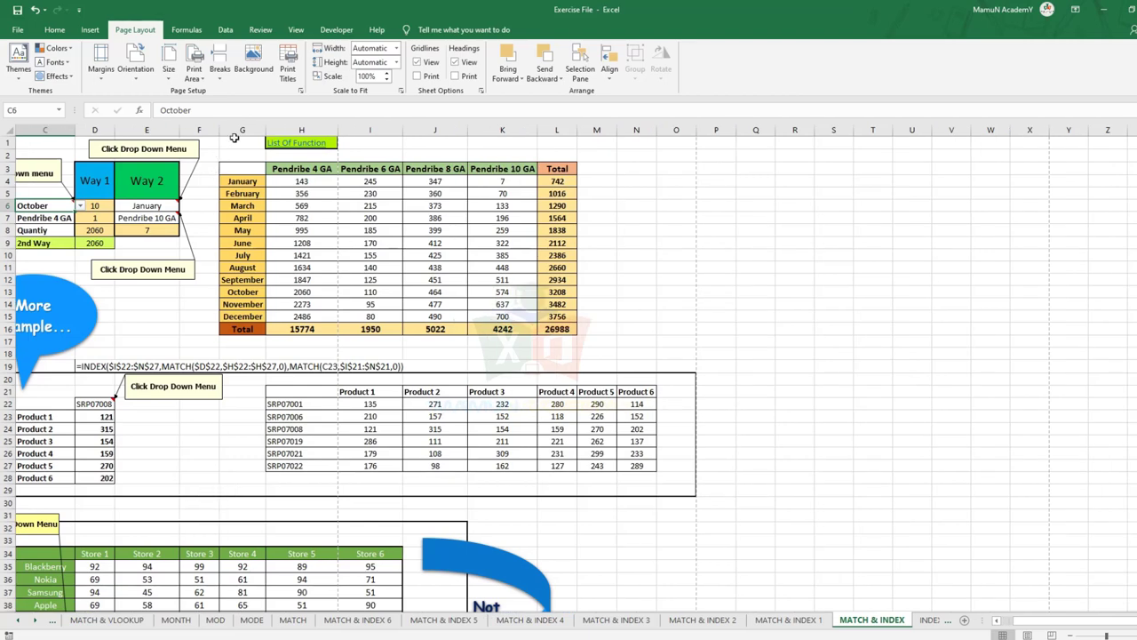
Reopen Page Setup, look at Rows to repeat at top, and cancel without changes.
click(286, 62)
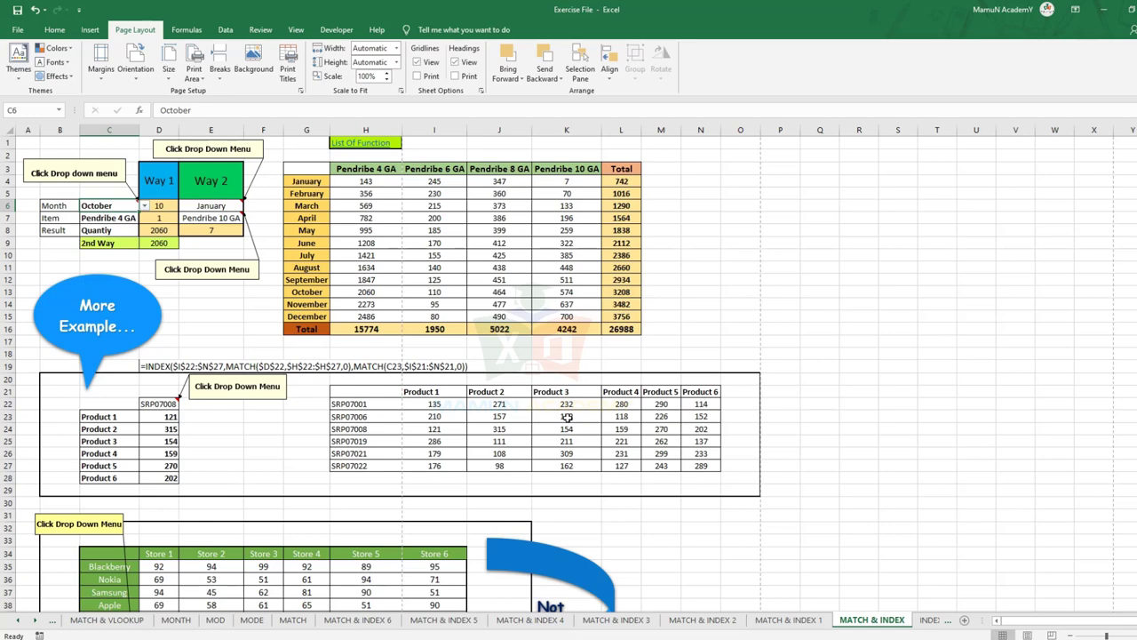
click(287, 71)
click(776, 229)
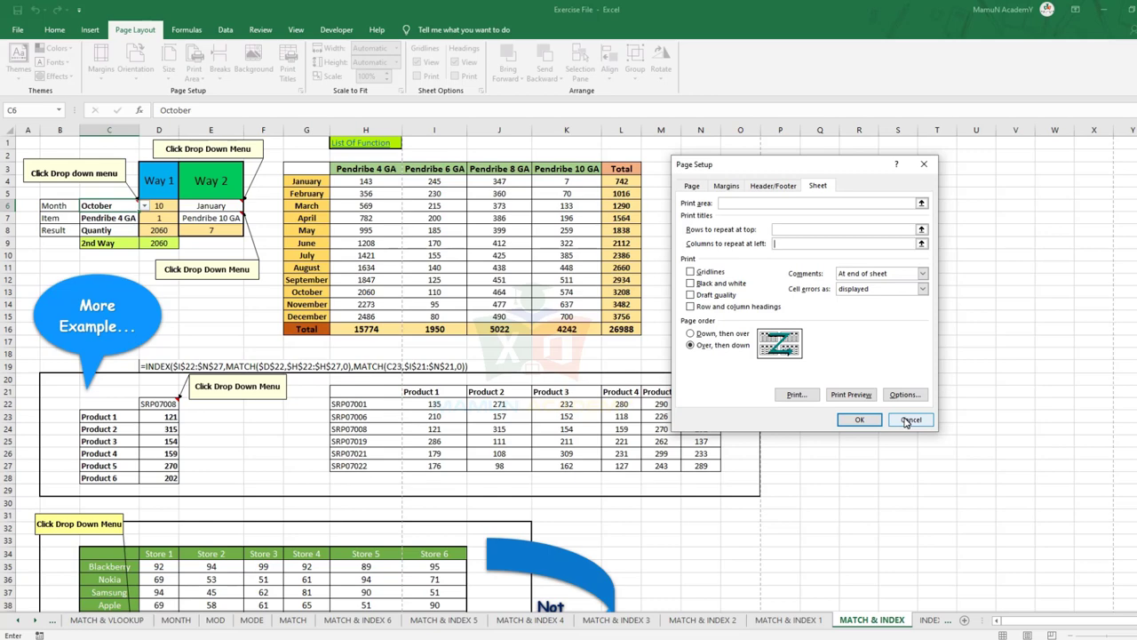
click(910, 419)
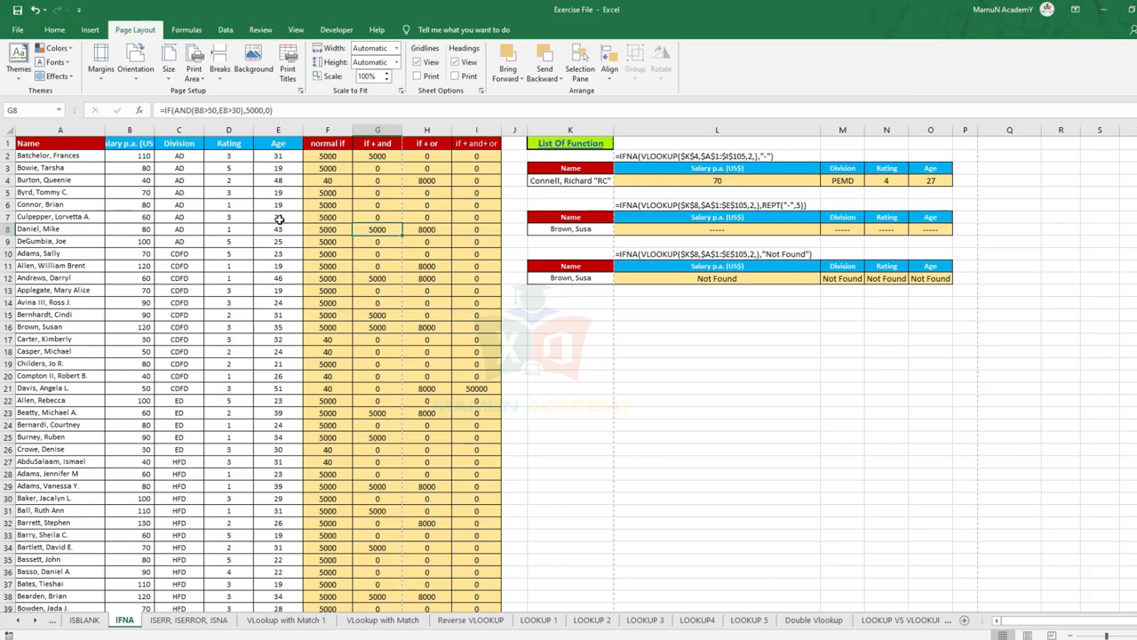
Autofit column B to its Salary header and preview the IFNA sheet across 7 pages.
click(155, 131)
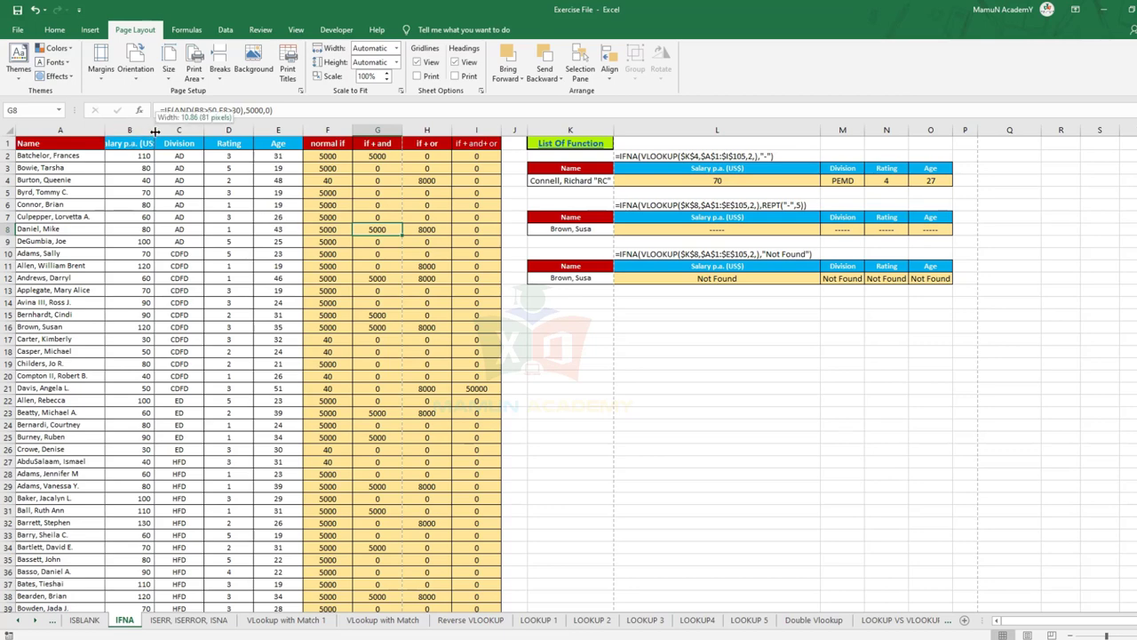
double_click(154, 131)
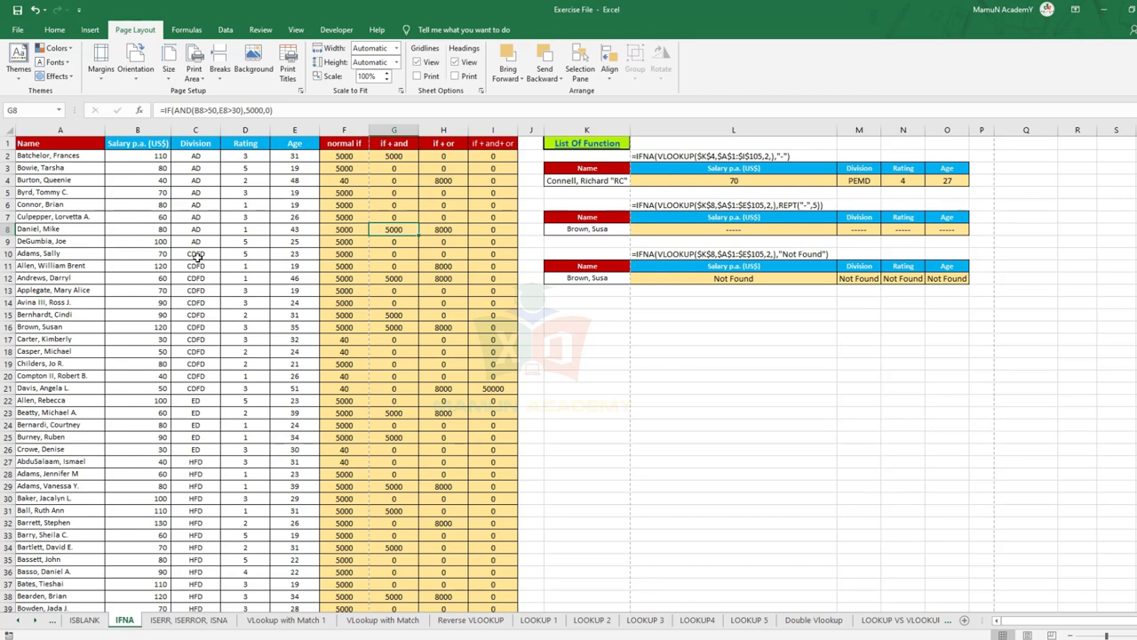
key(ctrl+p)
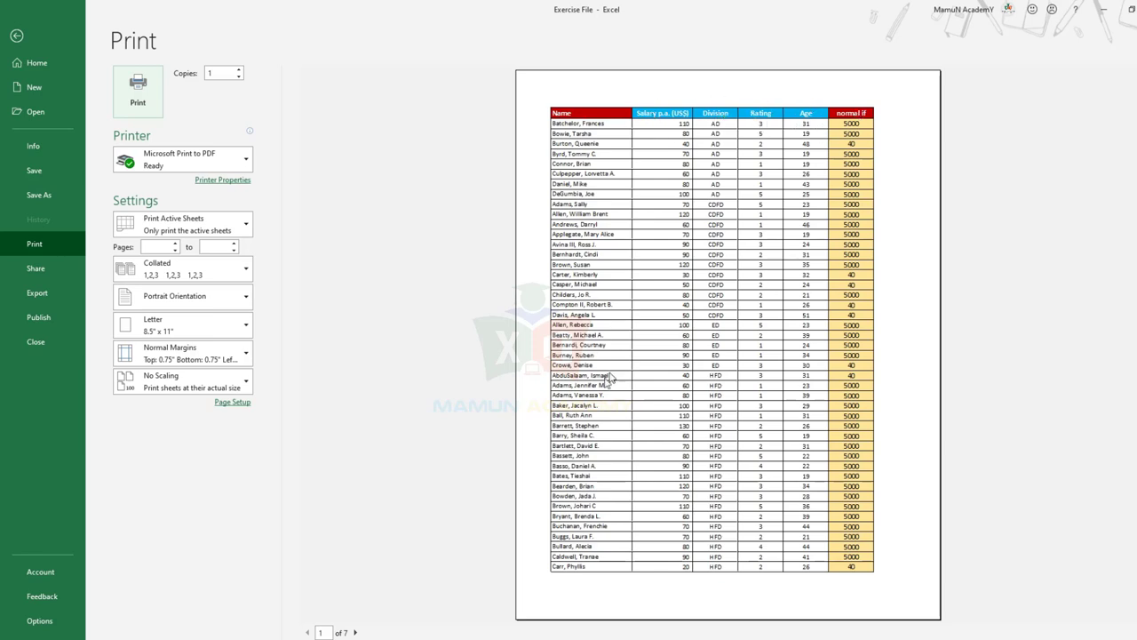
Page forward and back through the 7-page print preview of the IFNA sheet.
click(356, 631)
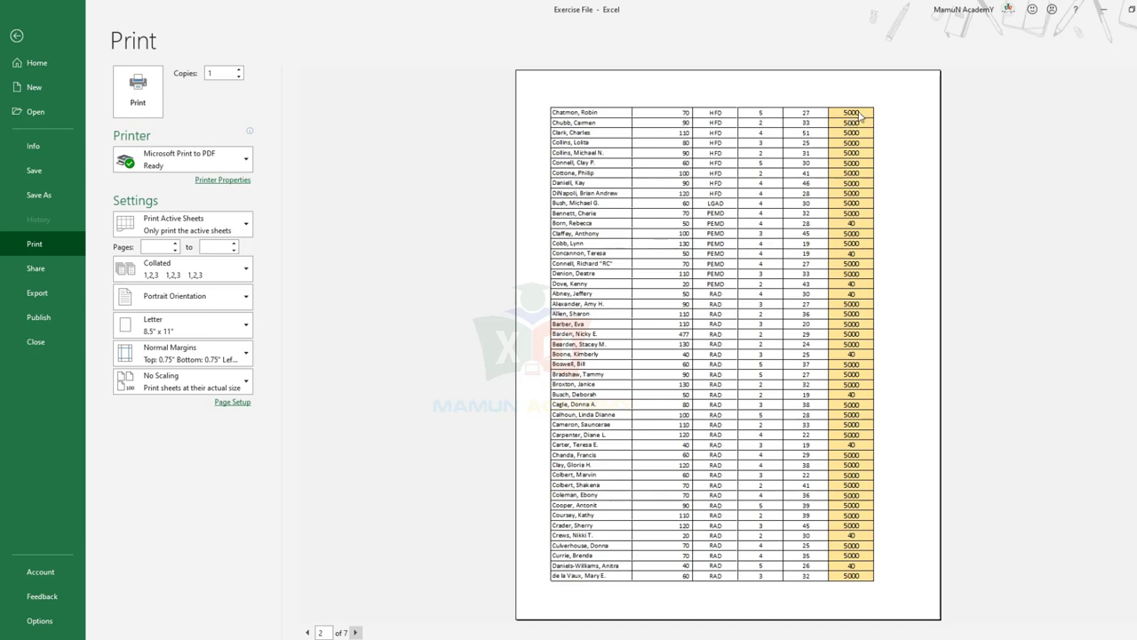
click(355, 633)
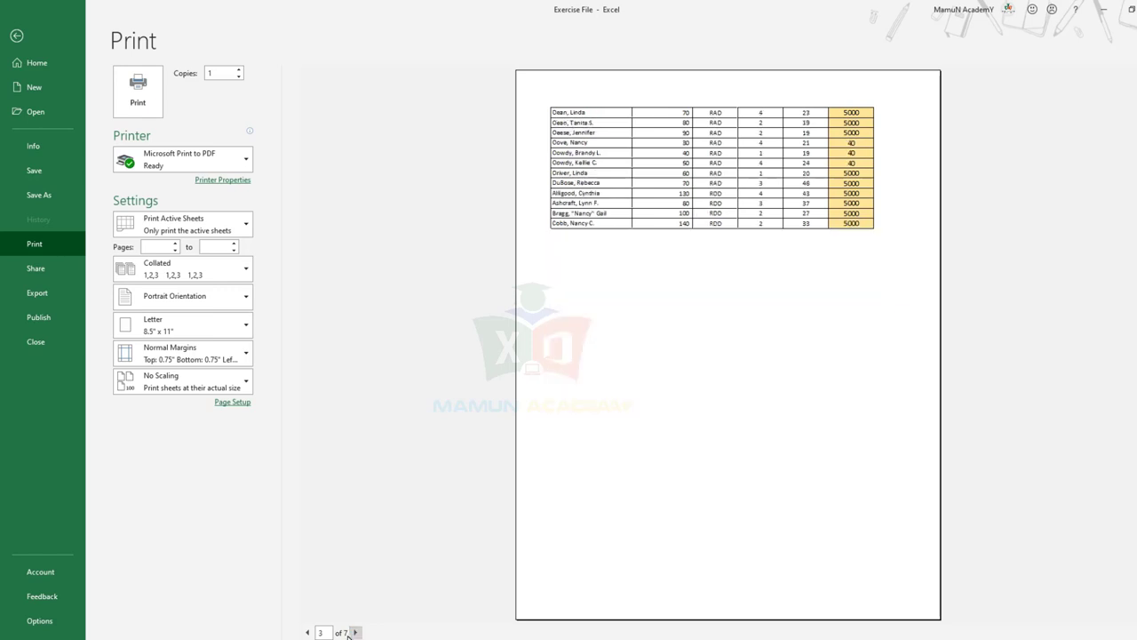
click(355, 632)
click(307, 632)
click(307, 633)
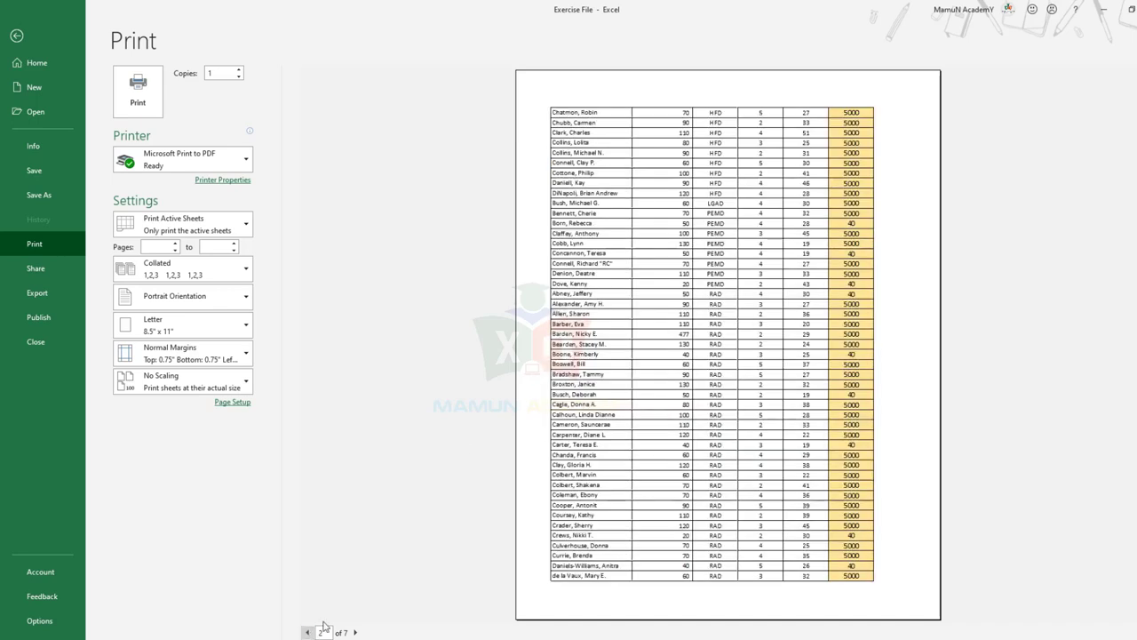
click(307, 632)
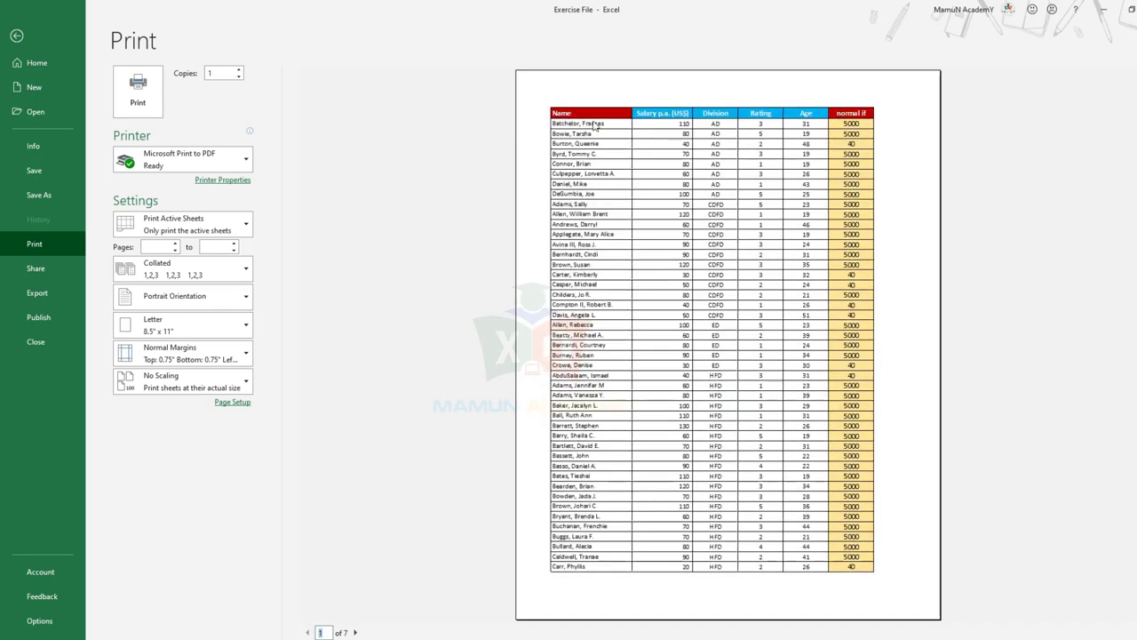
click(355, 632)
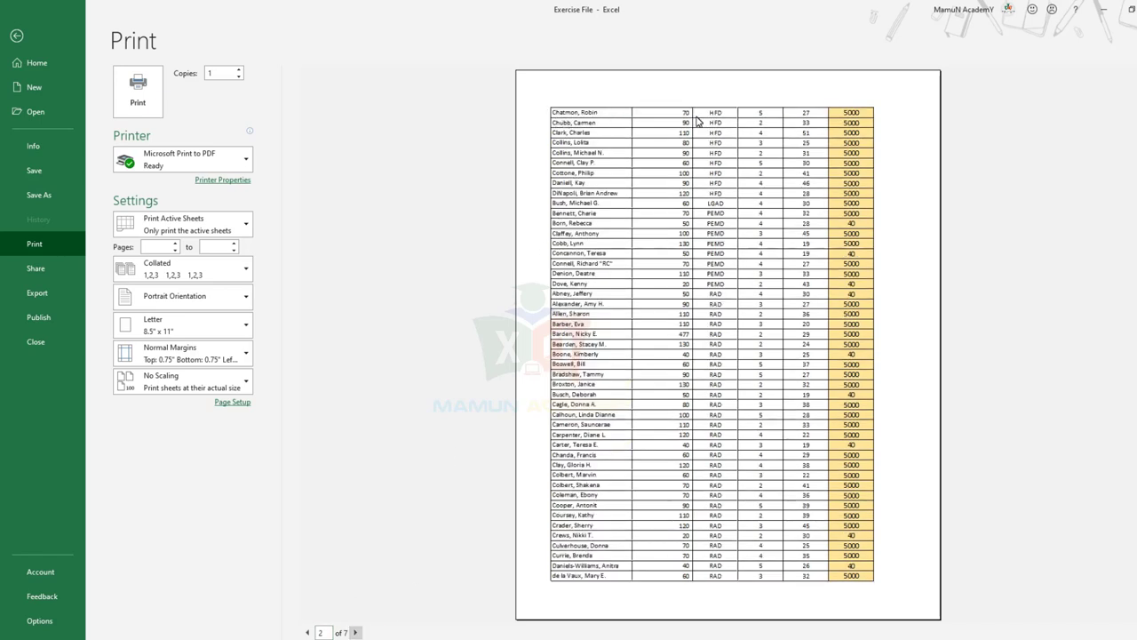
Scale the sheet to 77% and confirm the preview now shows 3 pages.
key(Escape)
key(ctrl+p)
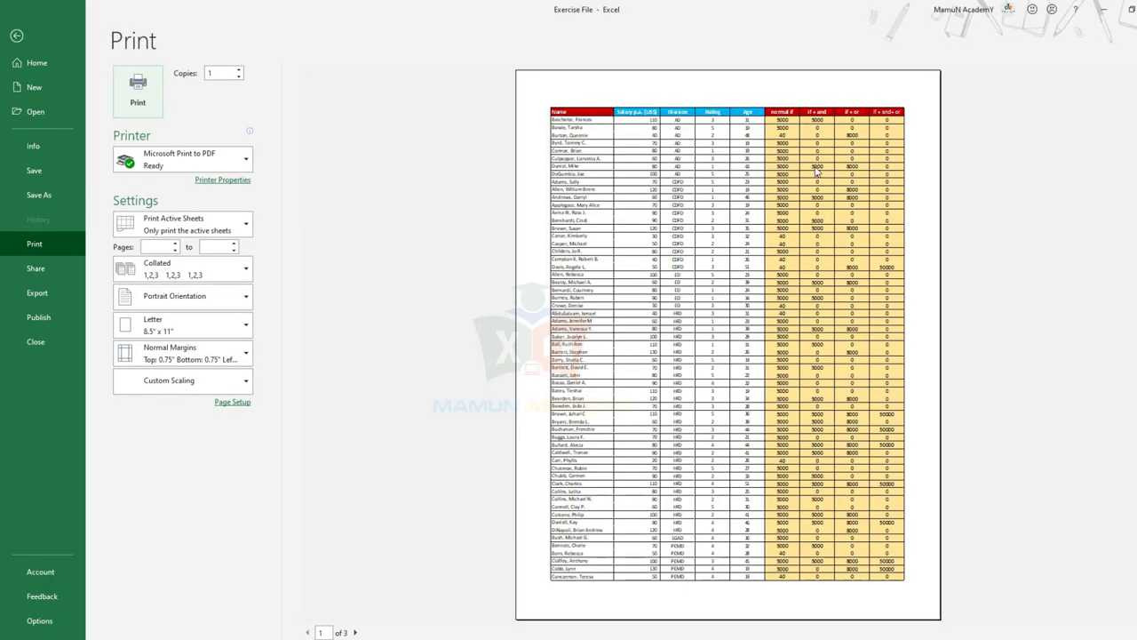
click(356, 633)
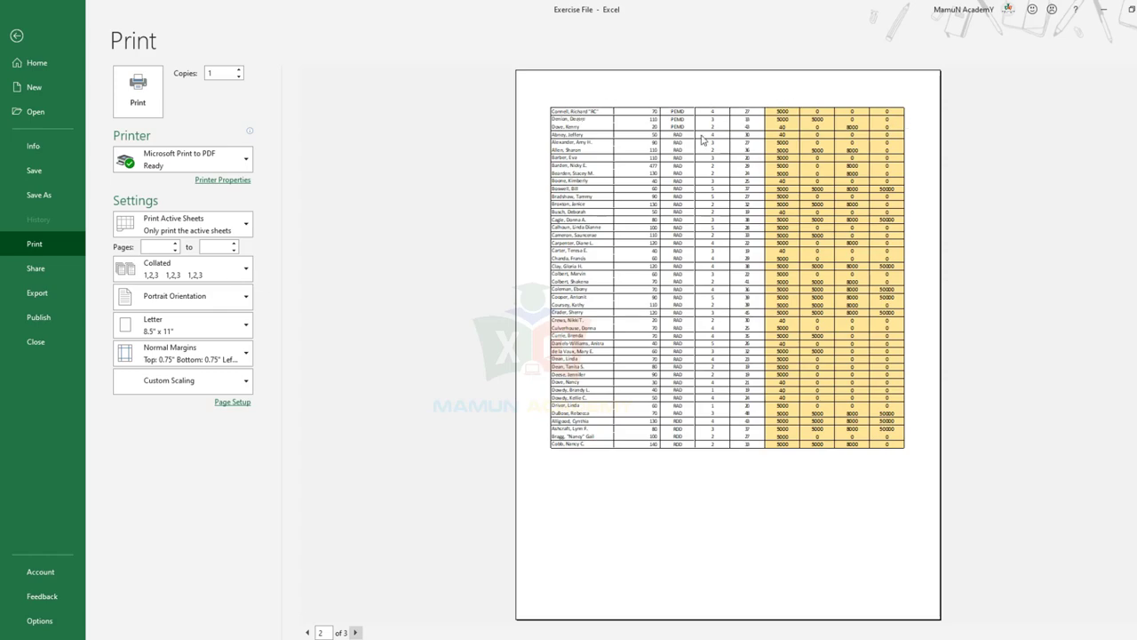
key(Escape)
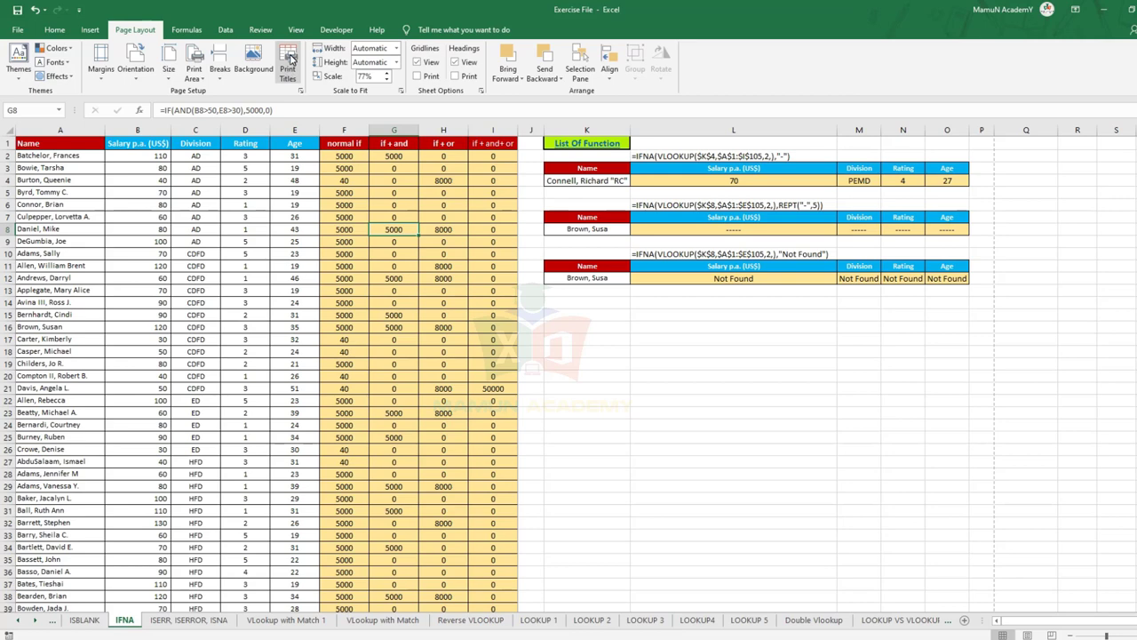
Set row 1 ($1:$1) as the title row to repeat at top, then preview the printout.
click(288, 62)
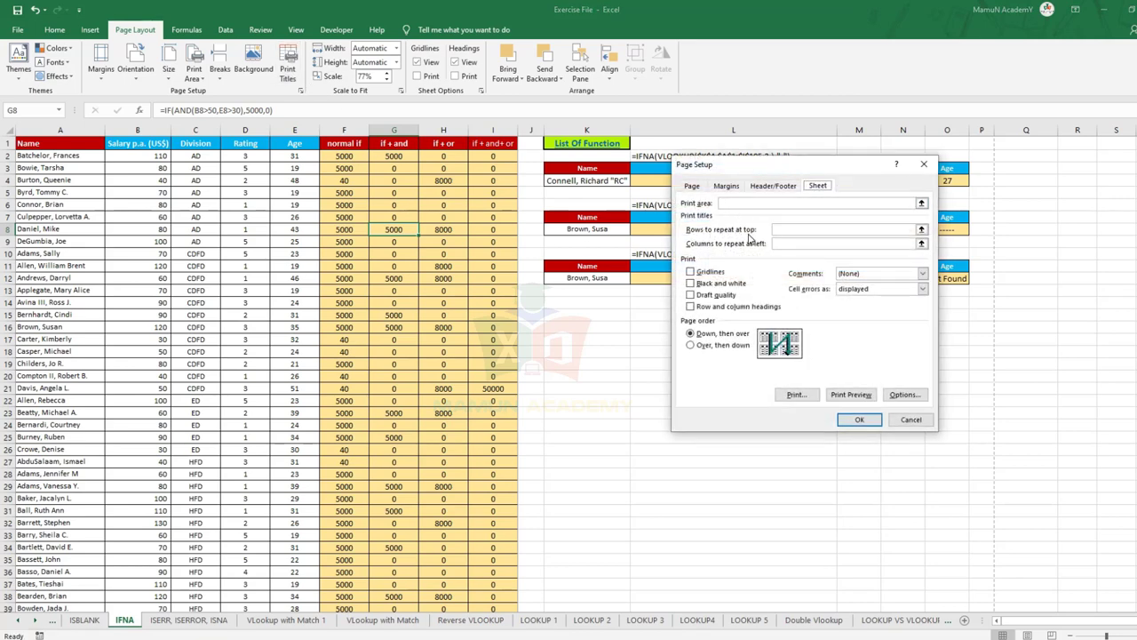
click(780, 229)
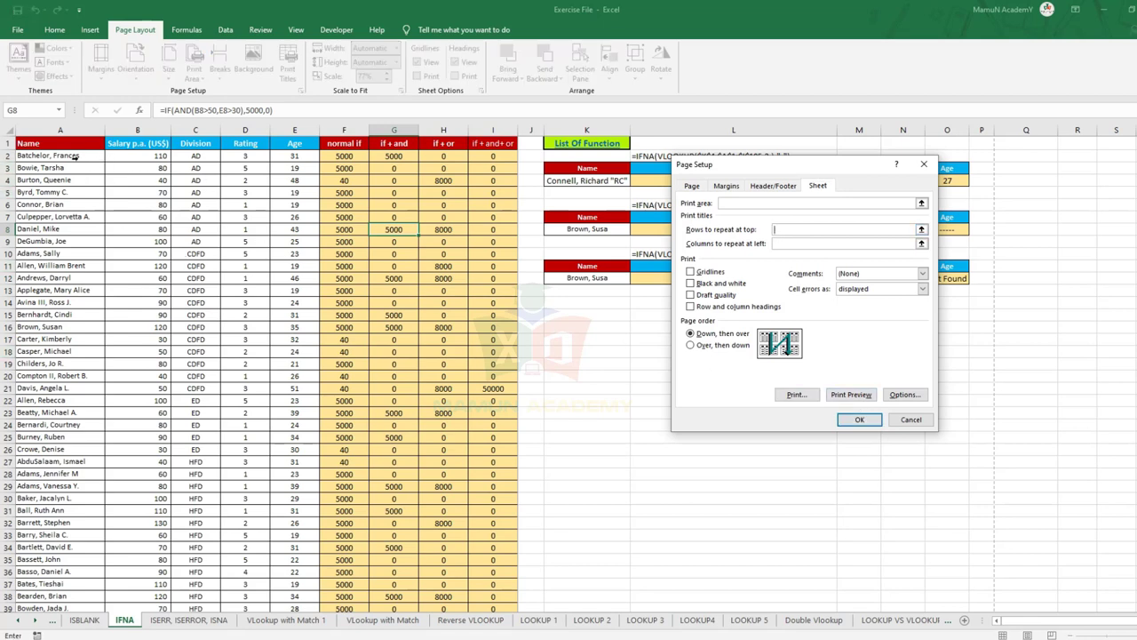
click(9, 143)
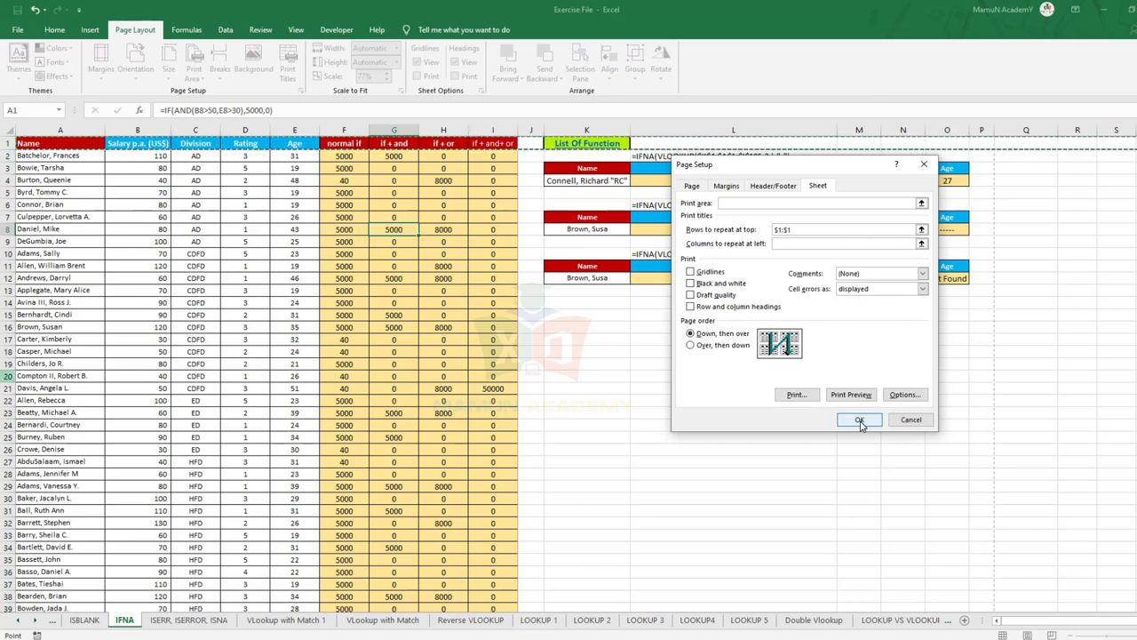
click(860, 423)
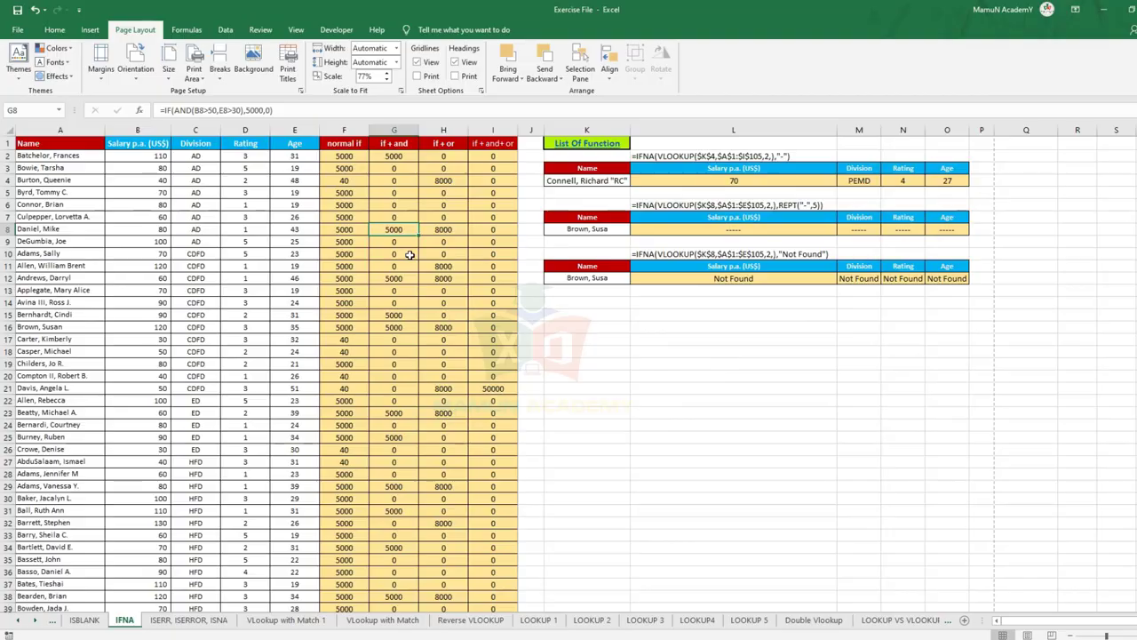
key(ctrl+p)
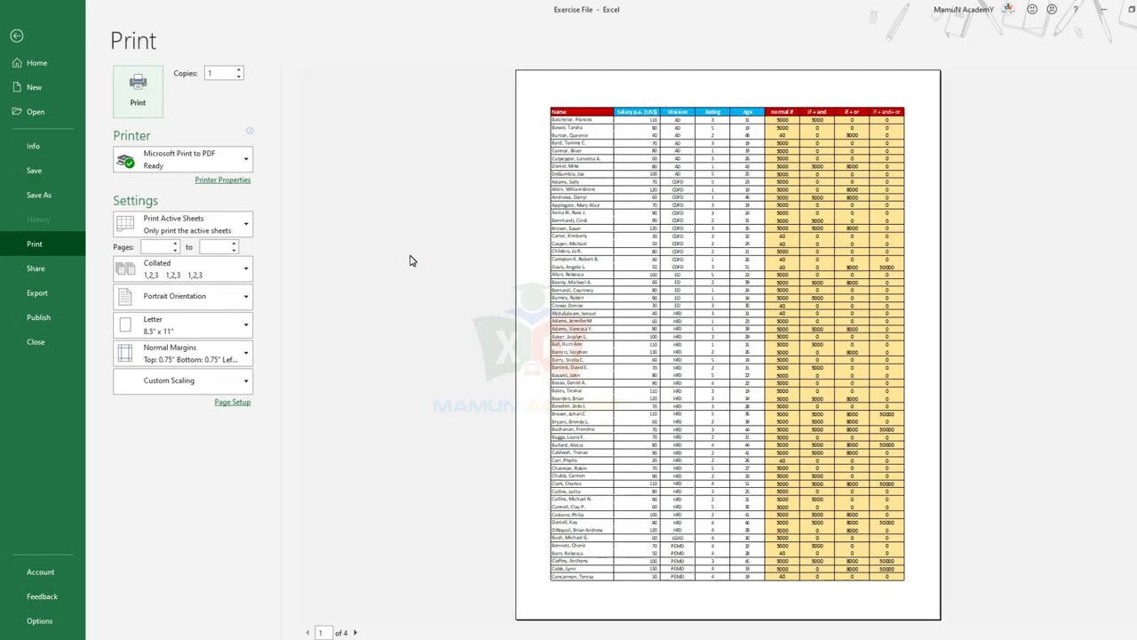
Review preview pages 2 through 4, return to page 1, and leave the preview.
click(355, 633)
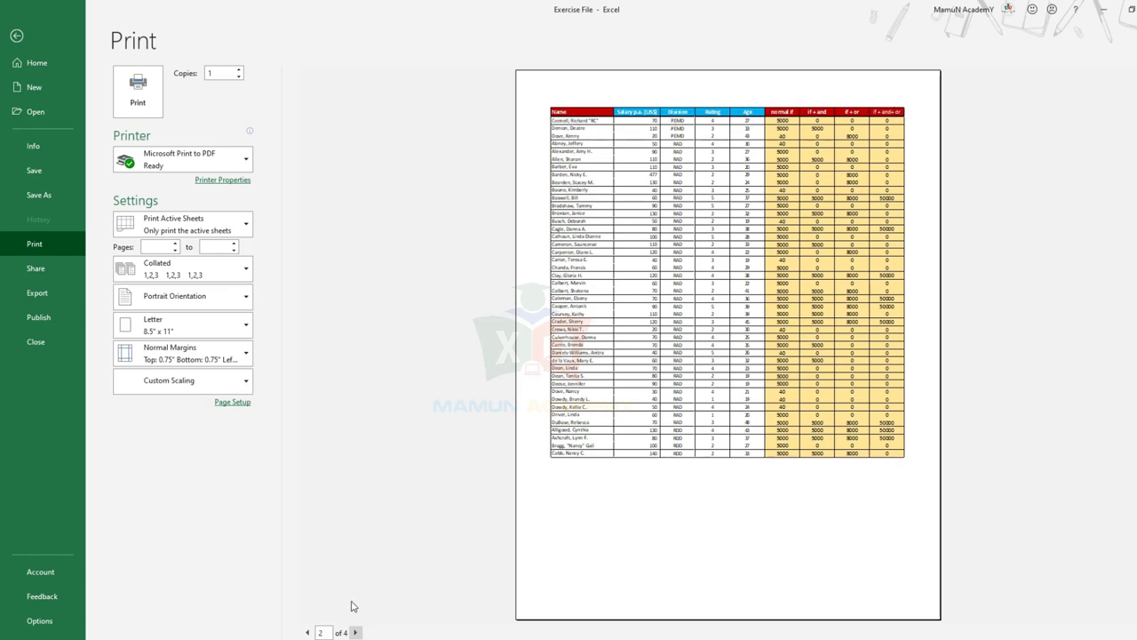
click(355, 632)
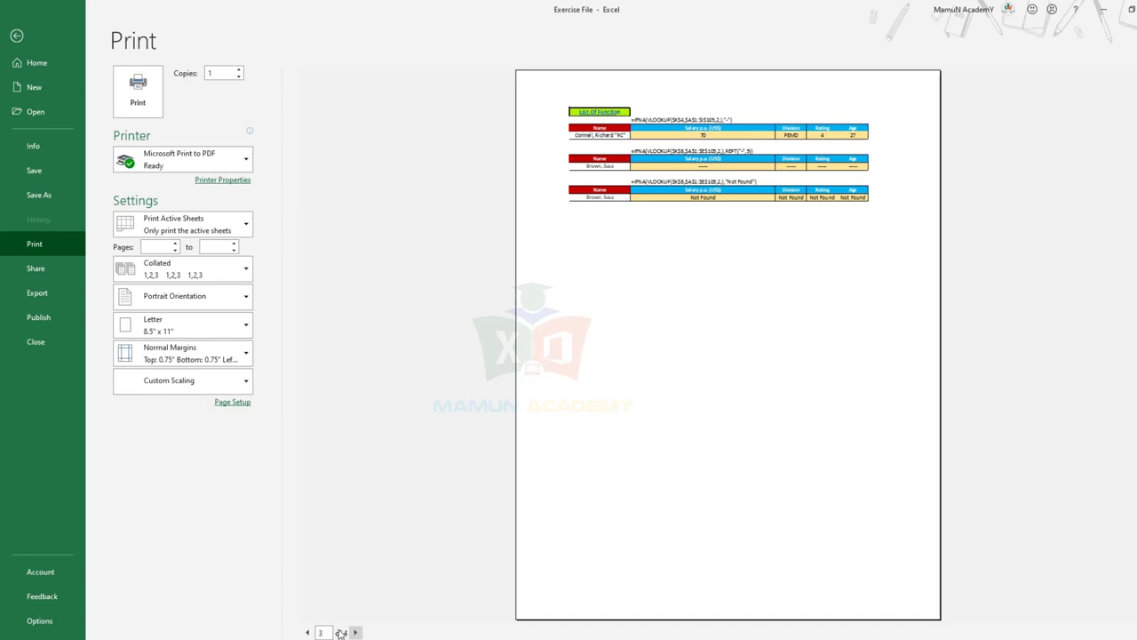
click(355, 631)
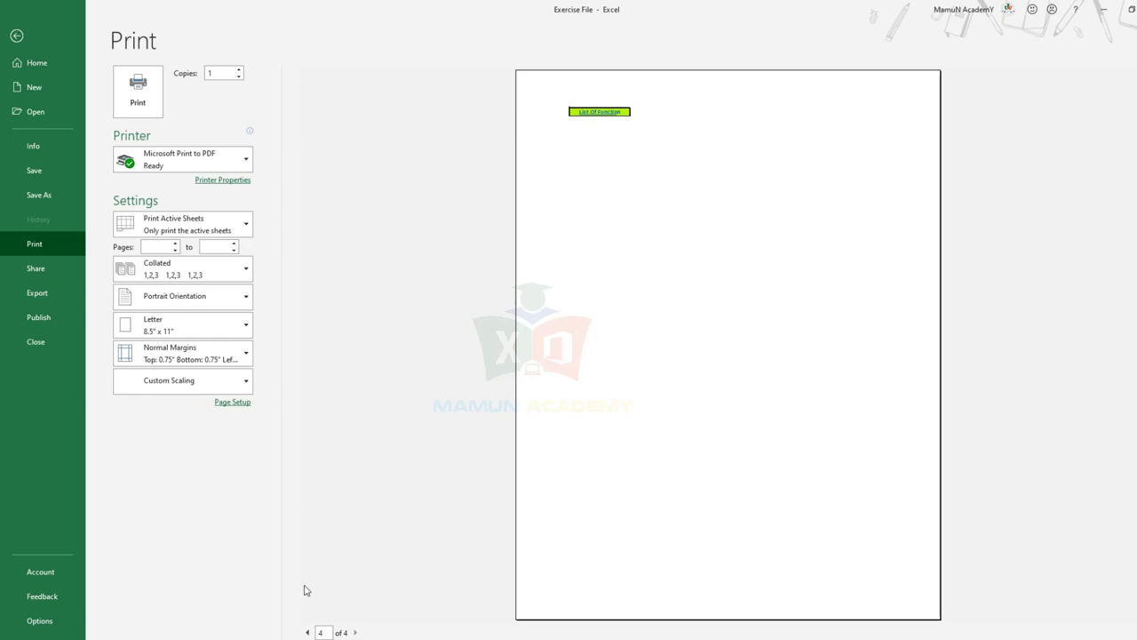
click(307, 632)
click(307, 632)
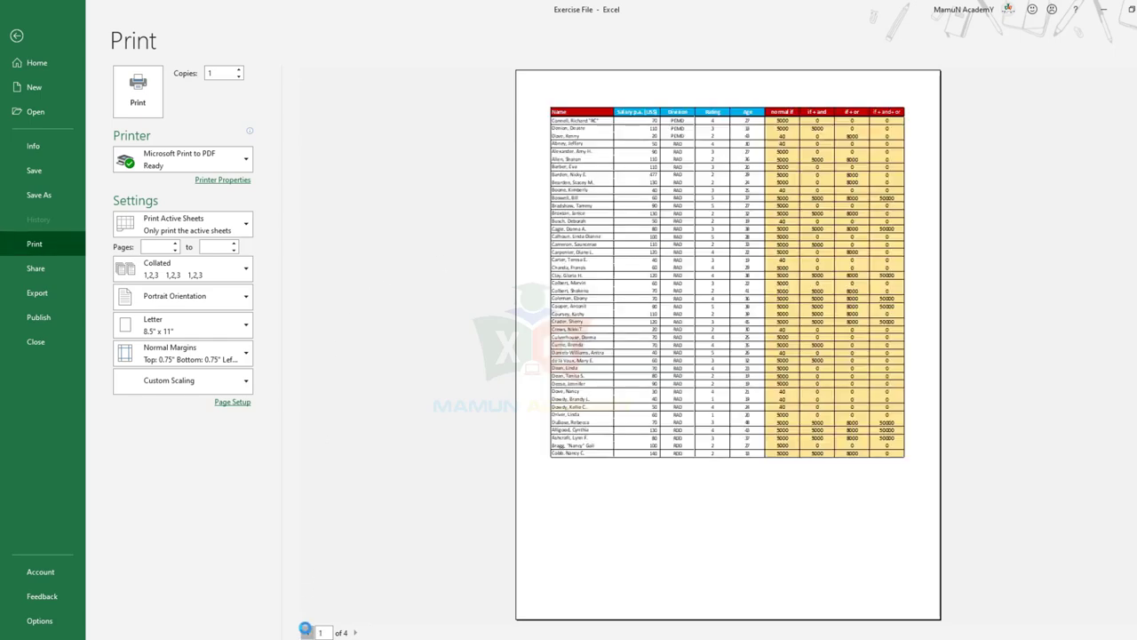
click(307, 632)
key(Escape)
Reopen and close the Print Titles settings, then select row 1 of the sheet.
click(8, 143)
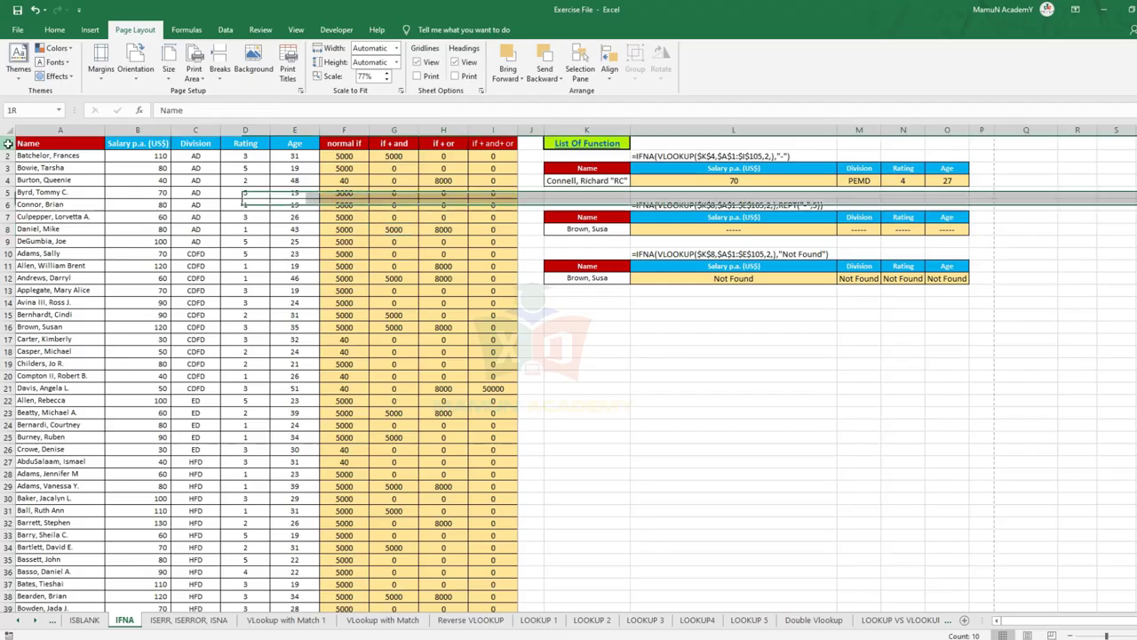
click(291, 67)
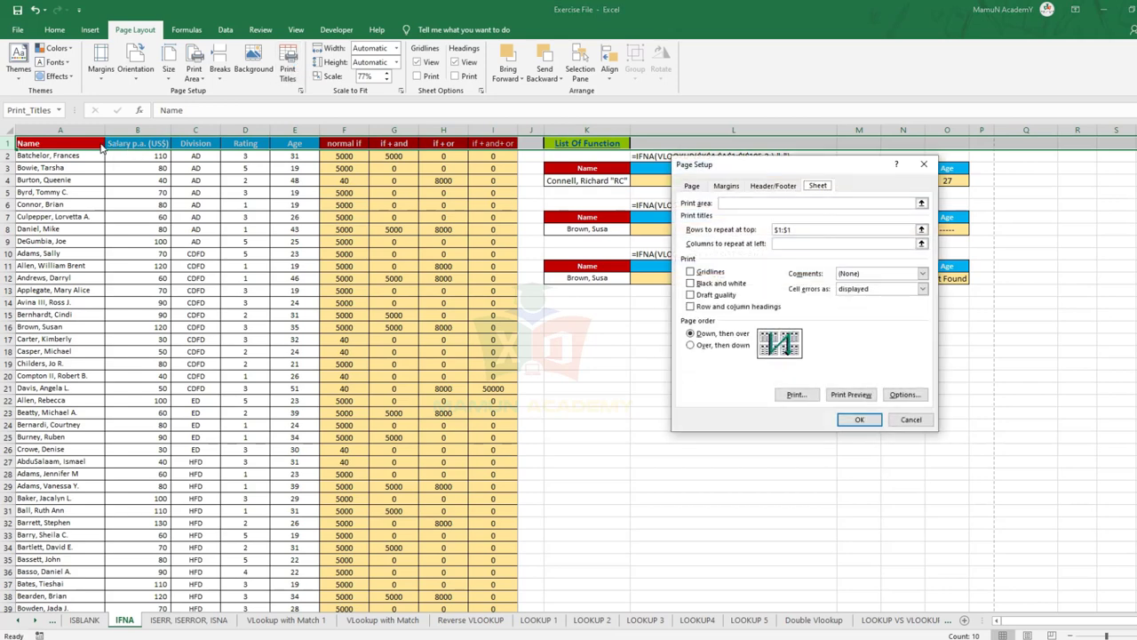
click(804, 229)
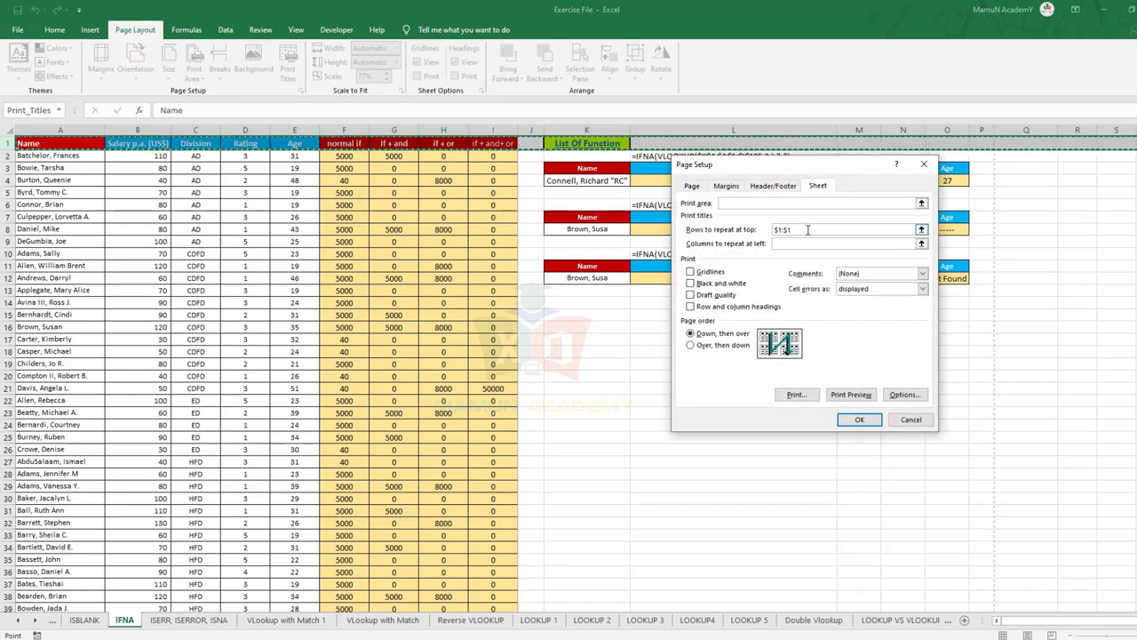
click(915, 419)
click(138, 253)
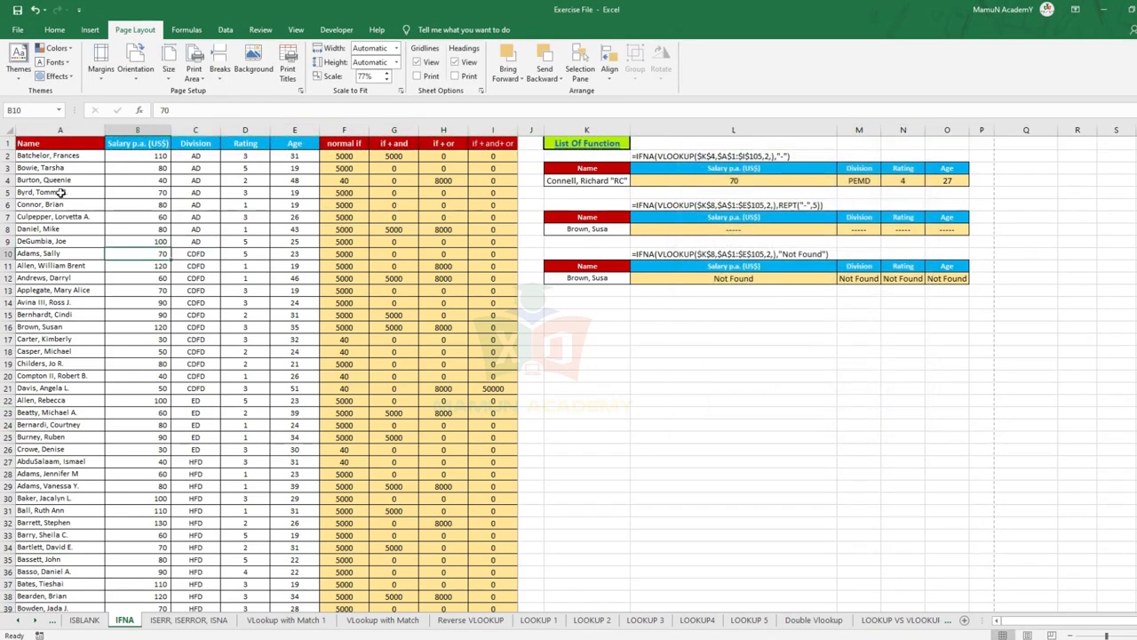
click(7, 143)
Insert two blank rows on top and enter the title 'MamuN Academy' in B1.
key(ctrl+shift+plus)
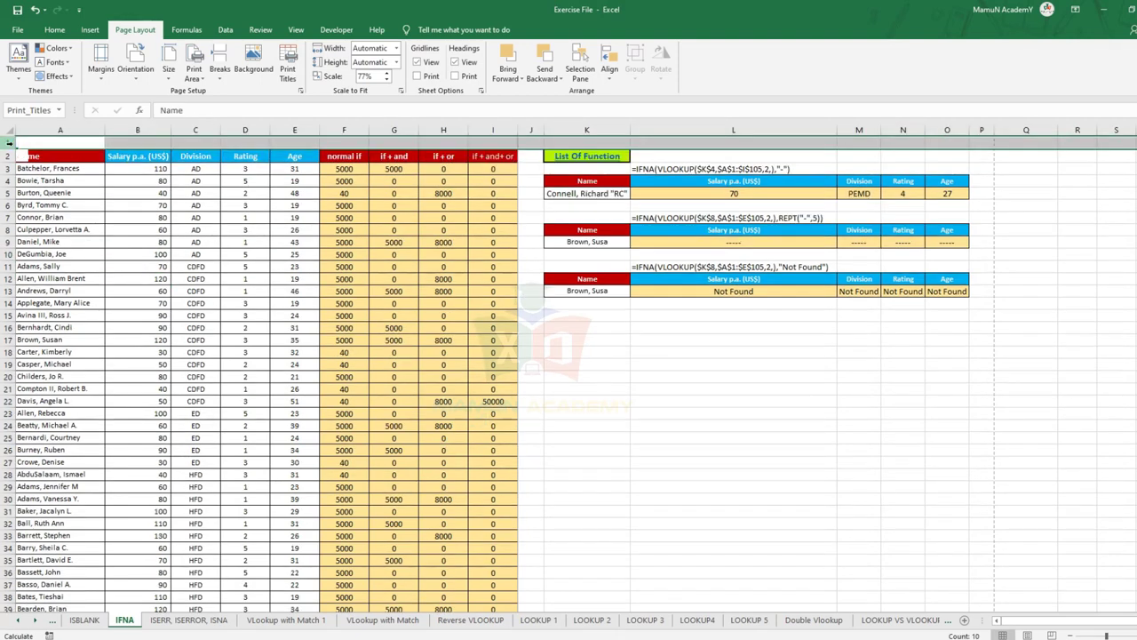
key(ctrl+shift+plus)
drag(142, 143, 395, 144)
text(kj)
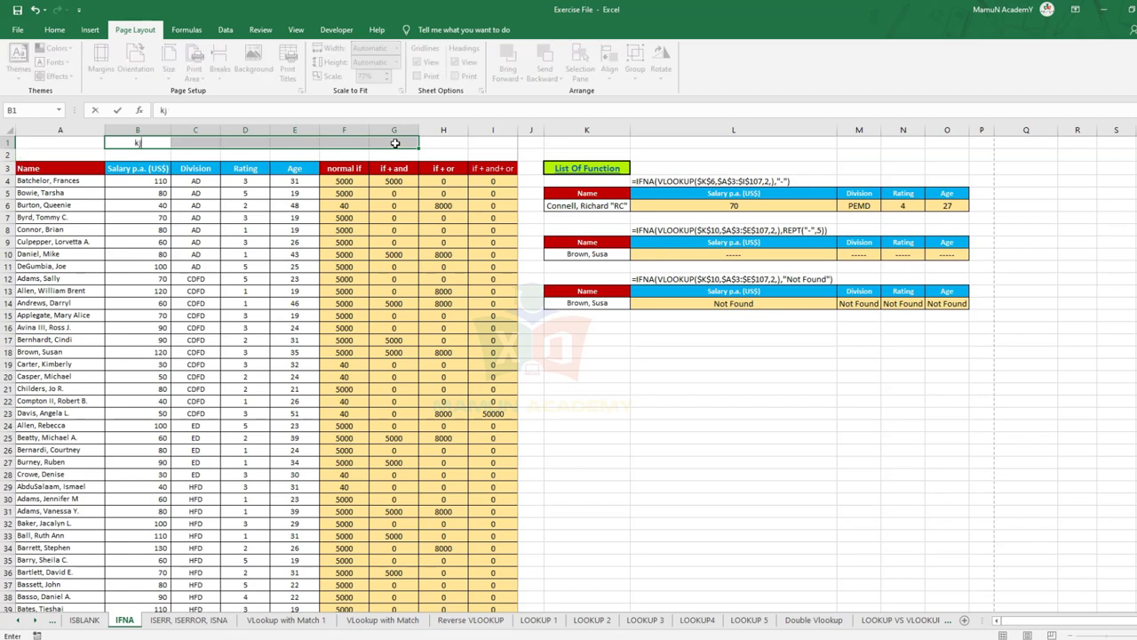
text(hkjhjk)
key(BackSpace)
key(BackSpace)
key(BackSpace)
key(BackSpace)
key(BackSpace)
key(BackSpace)
text(Mam)
text(uN Aca)
text(demy)
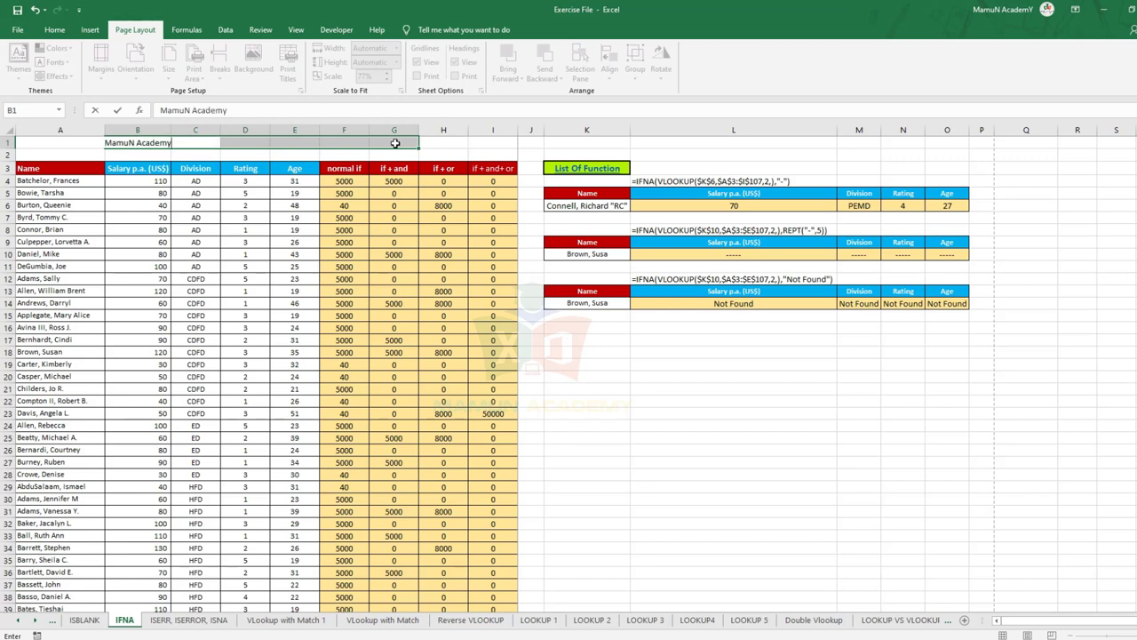
key(Tab)
Center the title across B1:G1 and make row 1 bold at font size 16.
drag(156, 143, 397, 144)
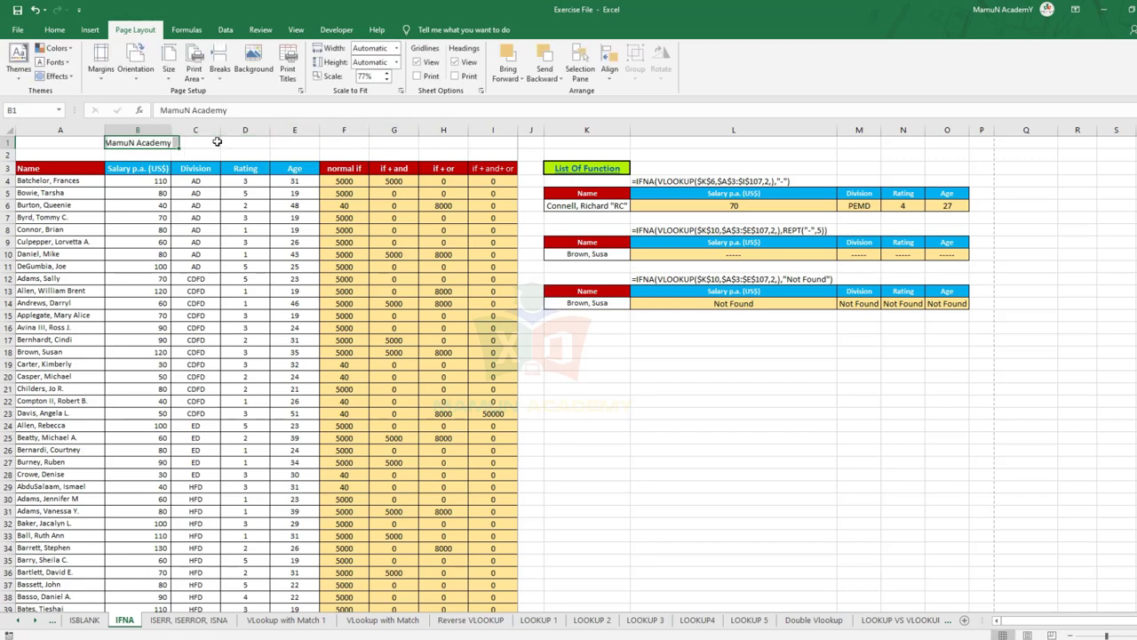
key(ctrl+1)
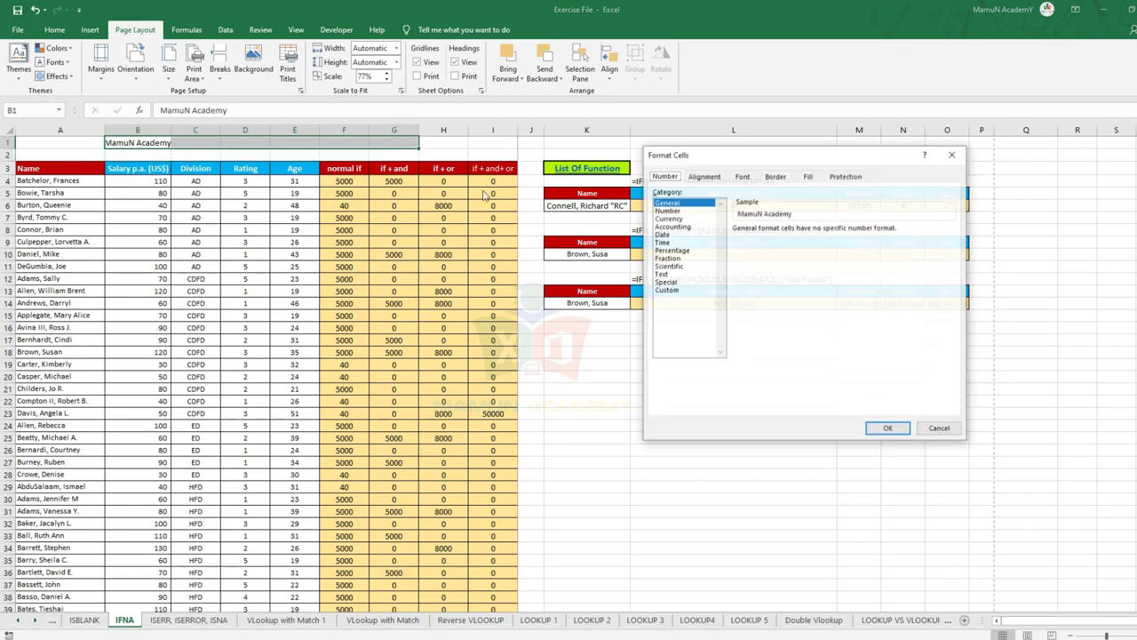
click(704, 175)
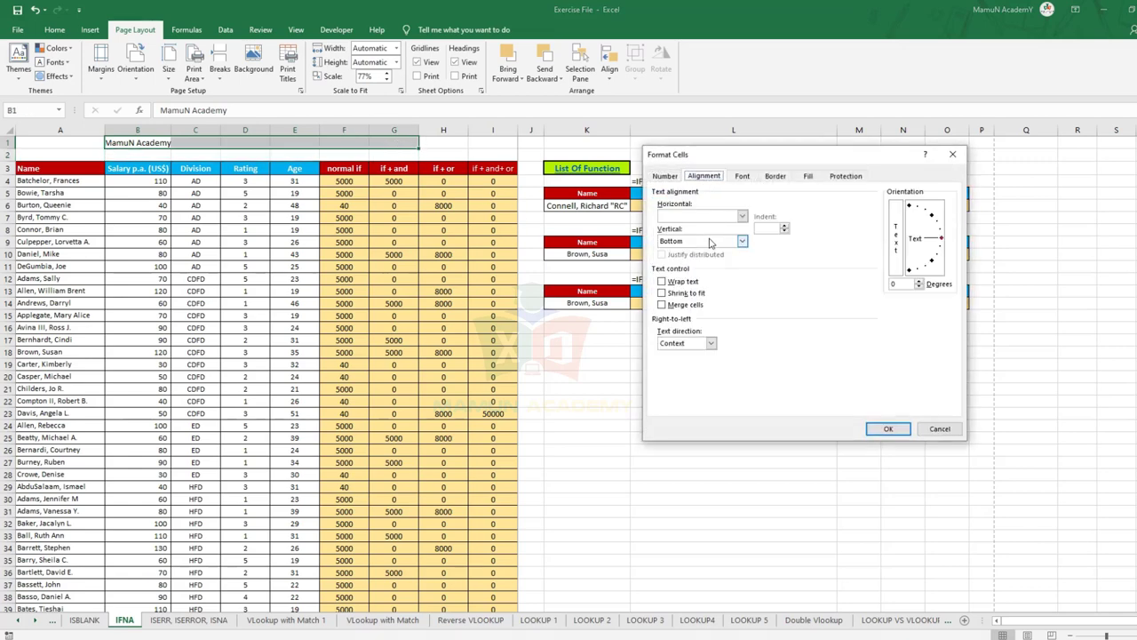
key(Return)
click(8, 143)
click(54, 29)
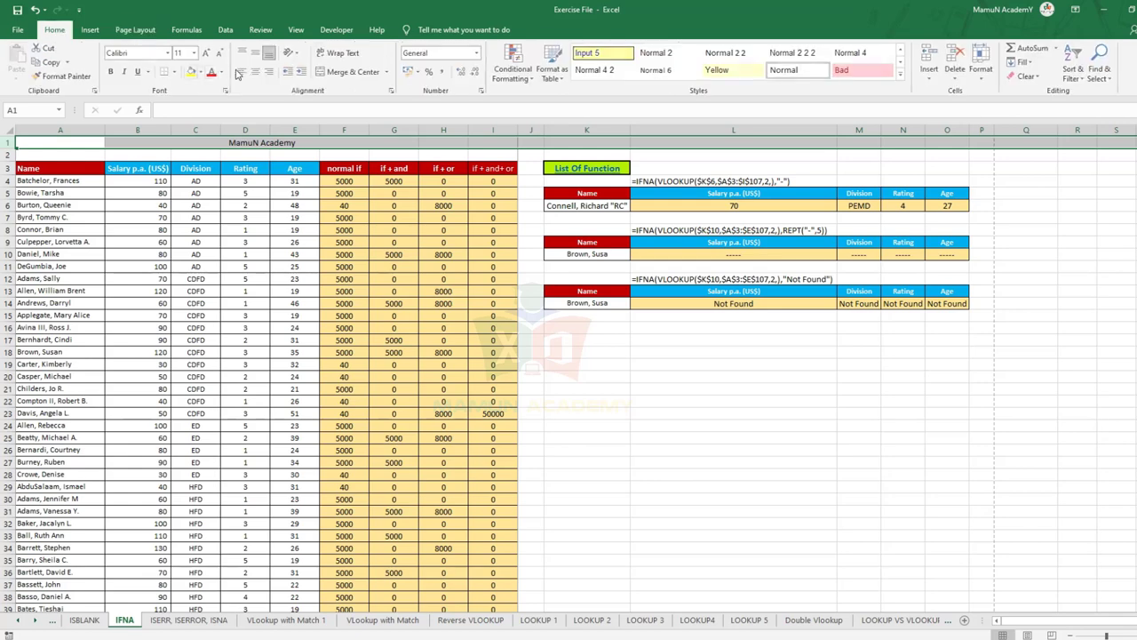
click(207, 52)
click(207, 53)
click(207, 52)
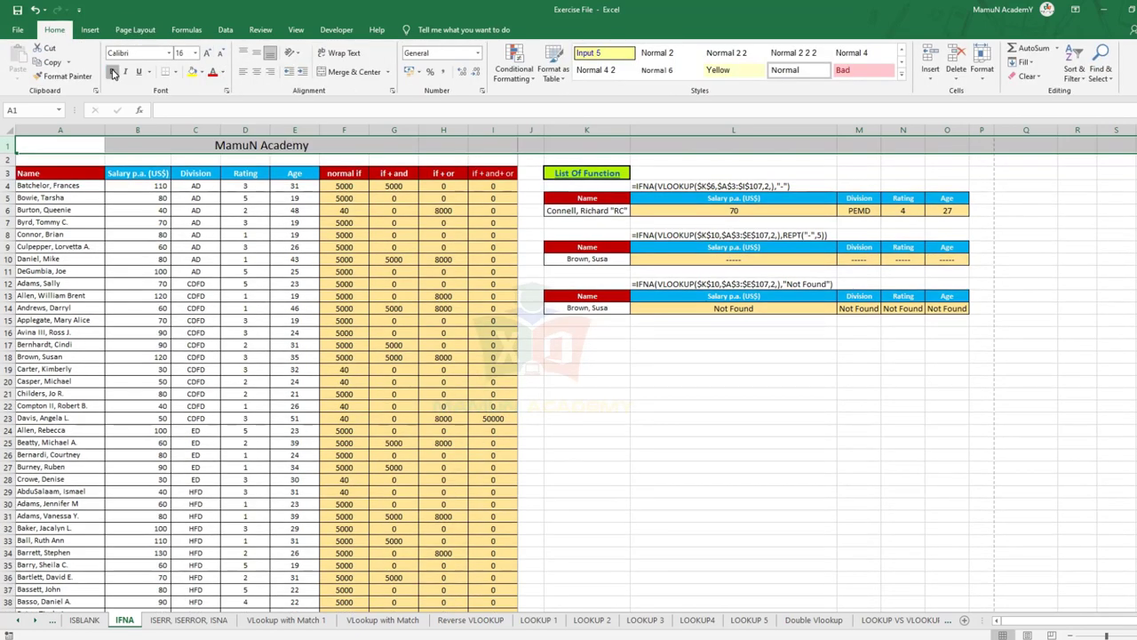
click(111, 71)
click(196, 295)
key(ctrl+p)
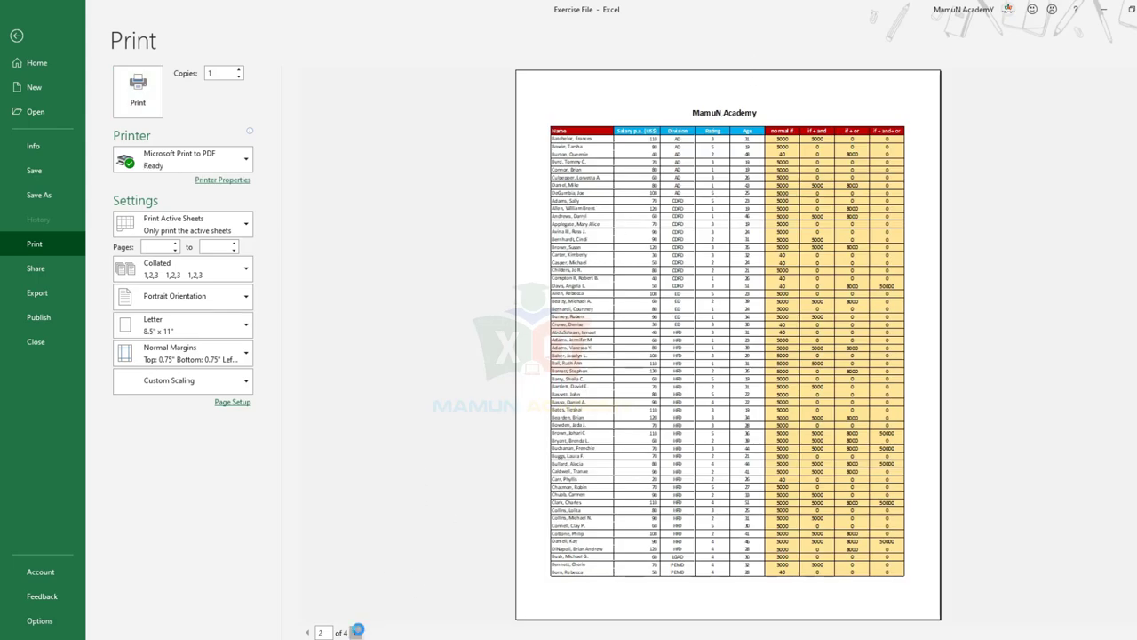
click(356, 632)
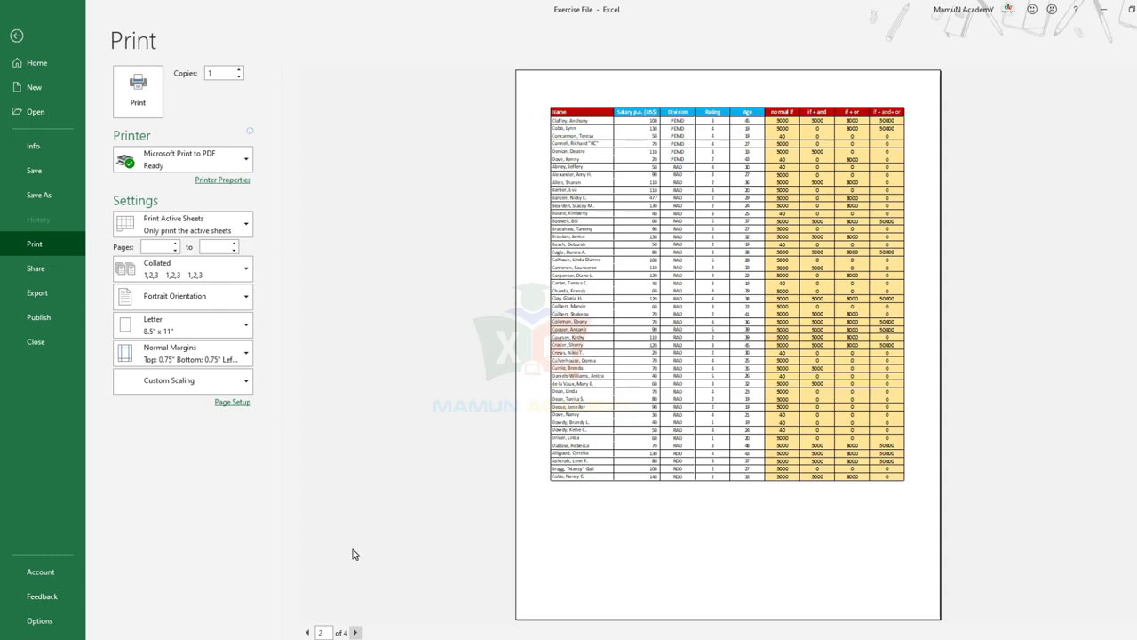
key(Escape)
Set rows 1 to 3 ($1:$3) to repeat at the top of every printed page.
click(5, 147)
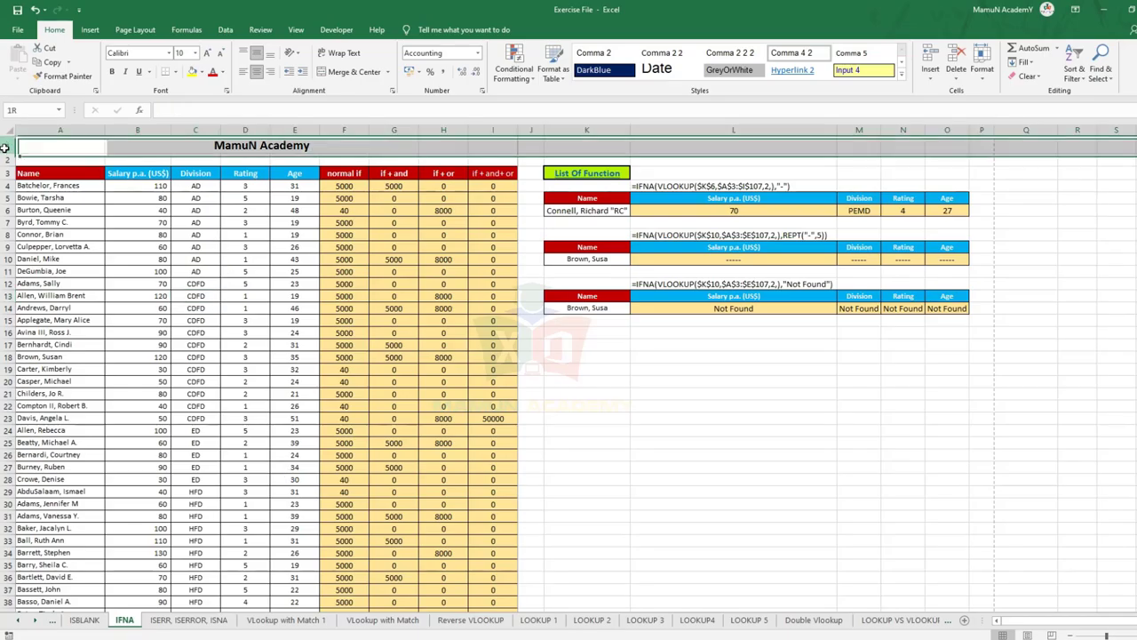
drag(5, 147, 4, 170)
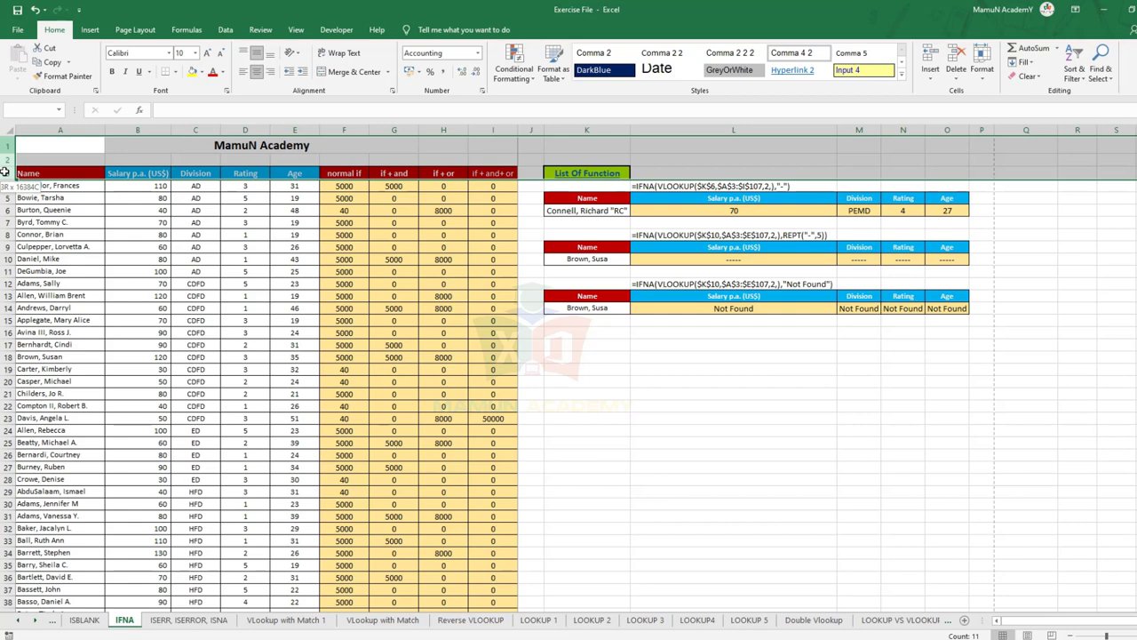
click(245, 233)
click(137, 31)
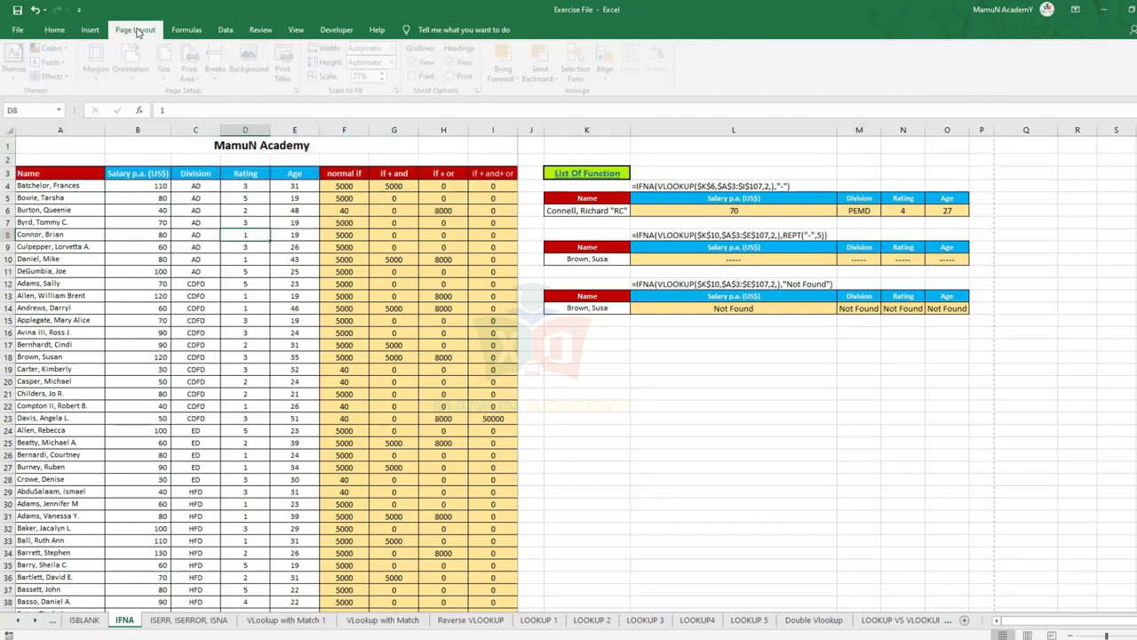
click(287, 71)
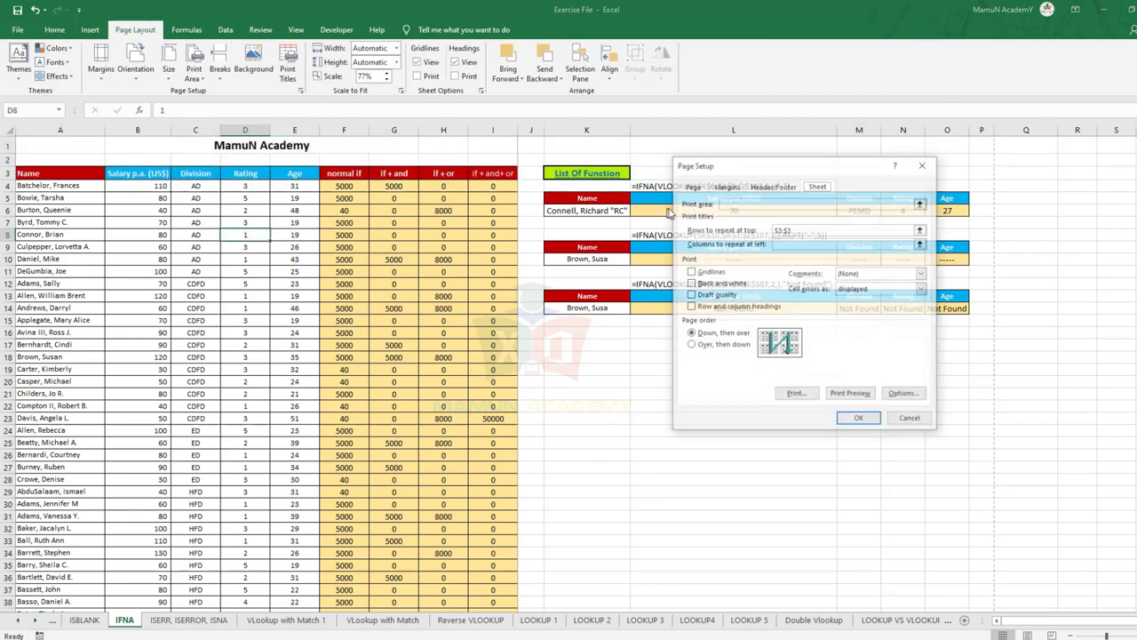
click(787, 230)
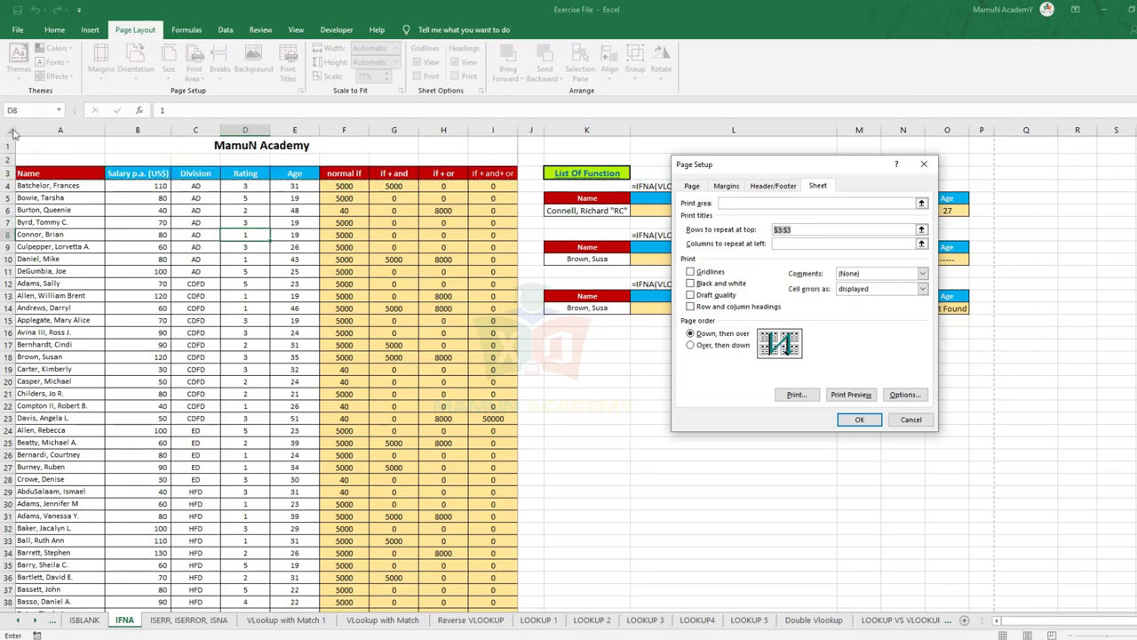
drag(8, 145, 4, 173)
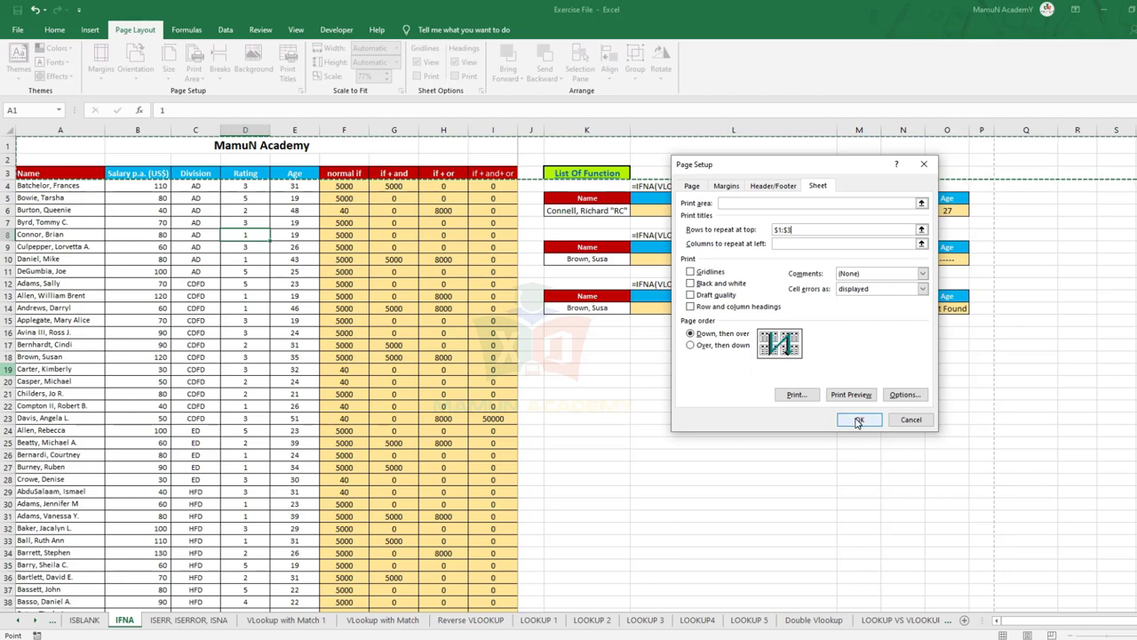
click(856, 418)
Check in print preview that page 2 shows the title and headers.
key(ctrl+p)
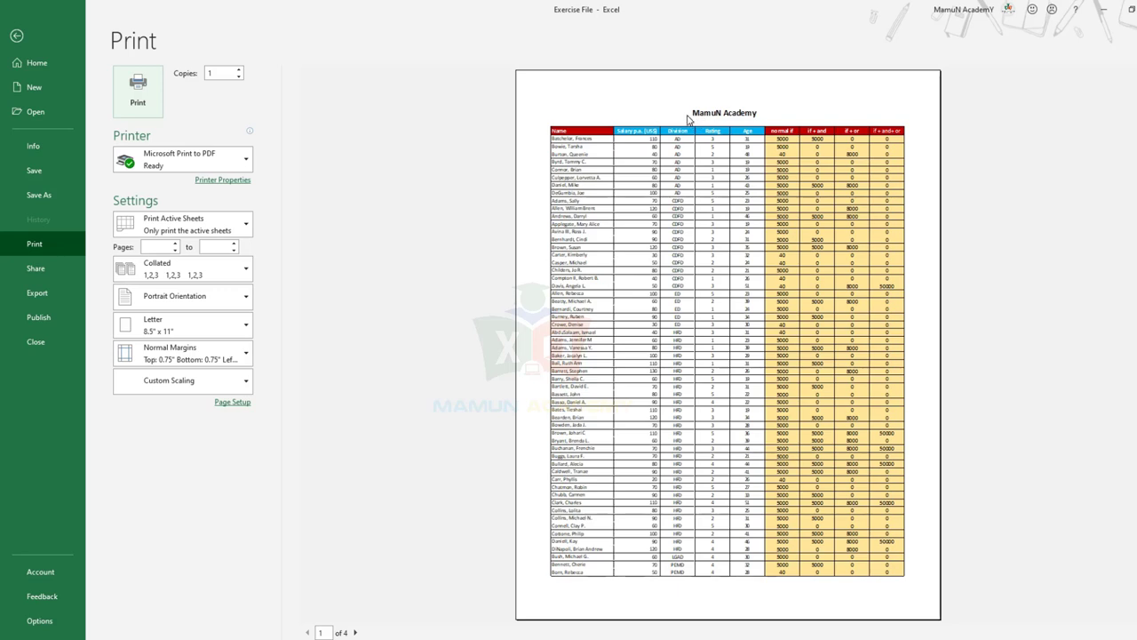
click(356, 632)
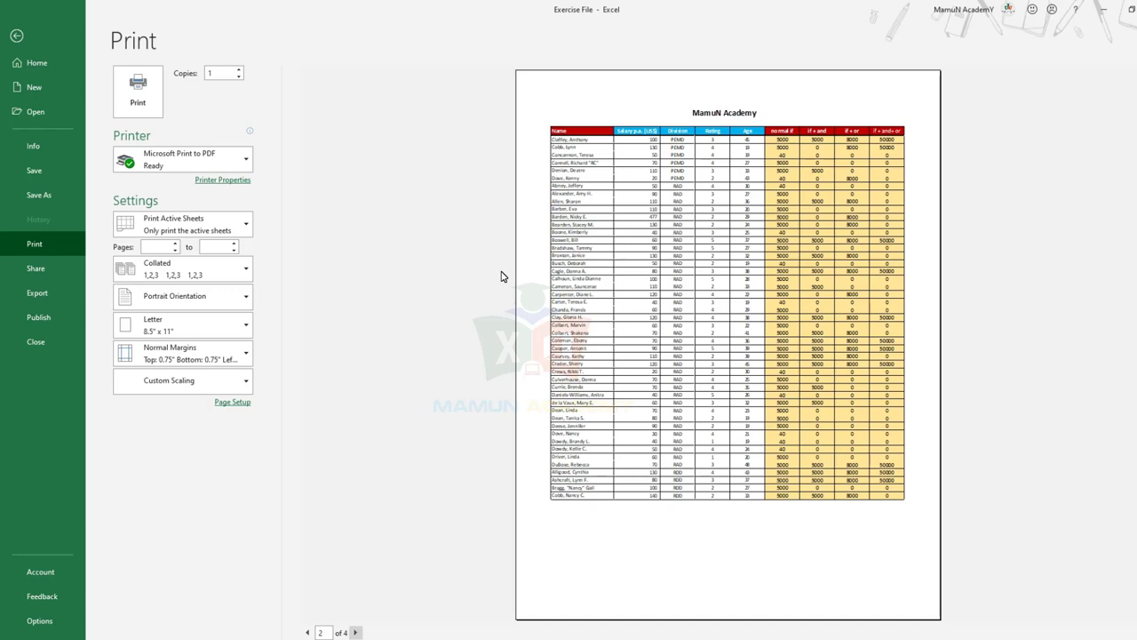
key(Escape)
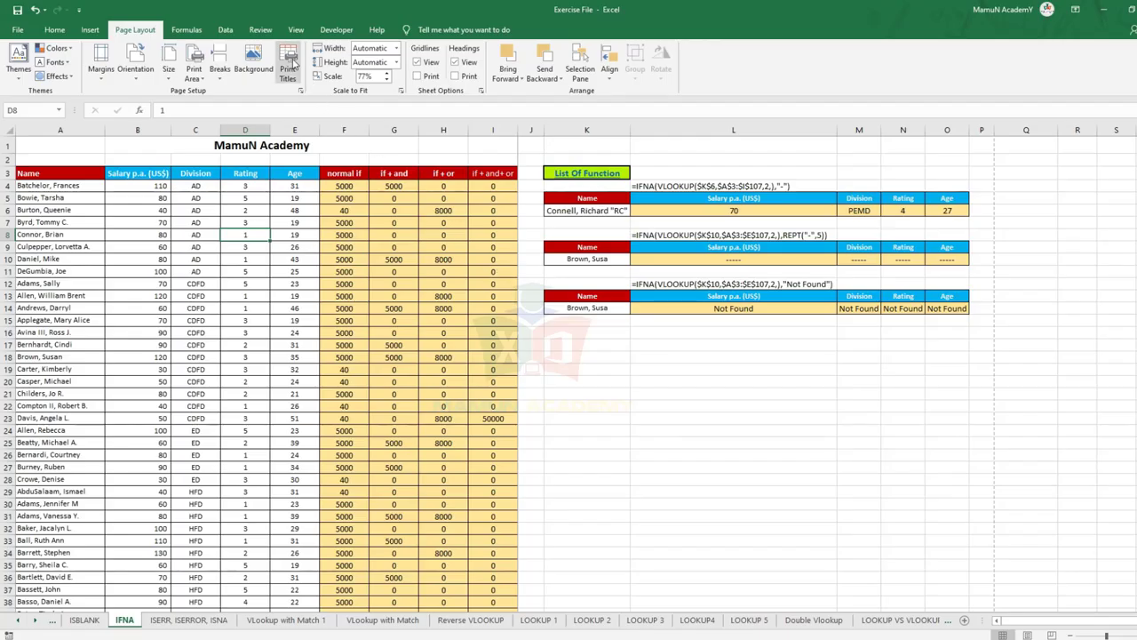
Clear the repeating title rows and set column $A:$A to repeat at left.
click(287, 64)
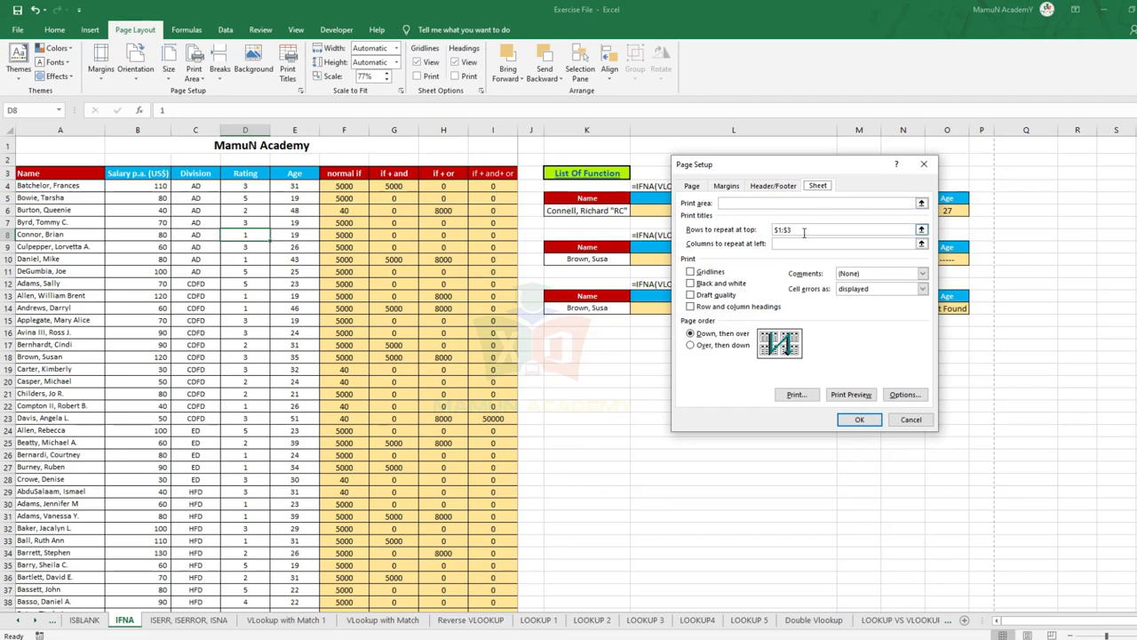
key(BackSpace)
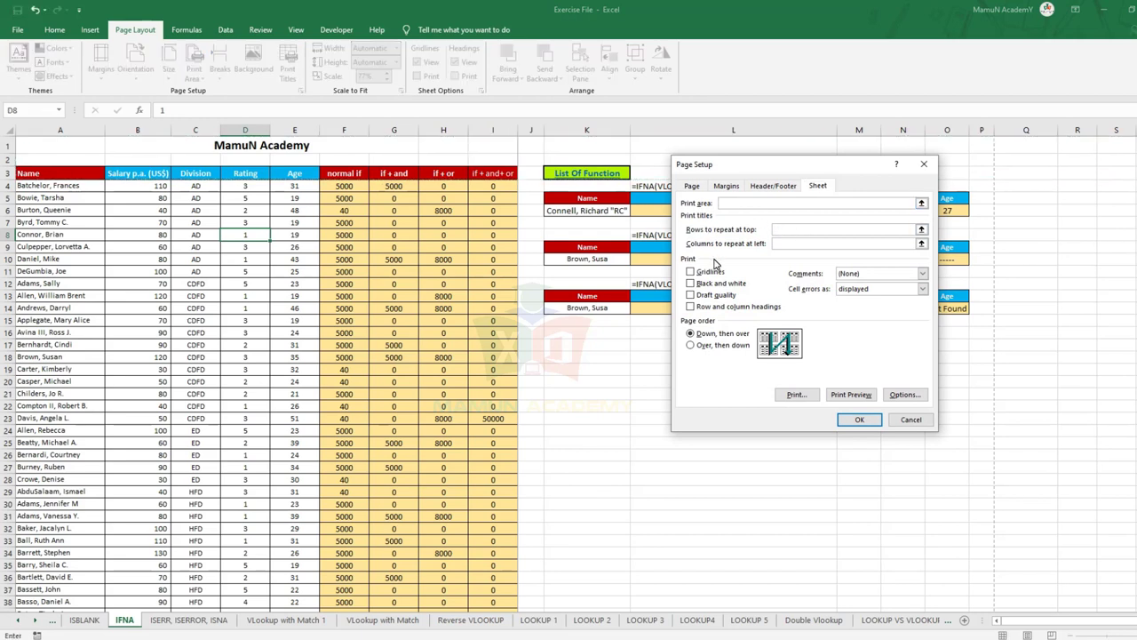
click(787, 243)
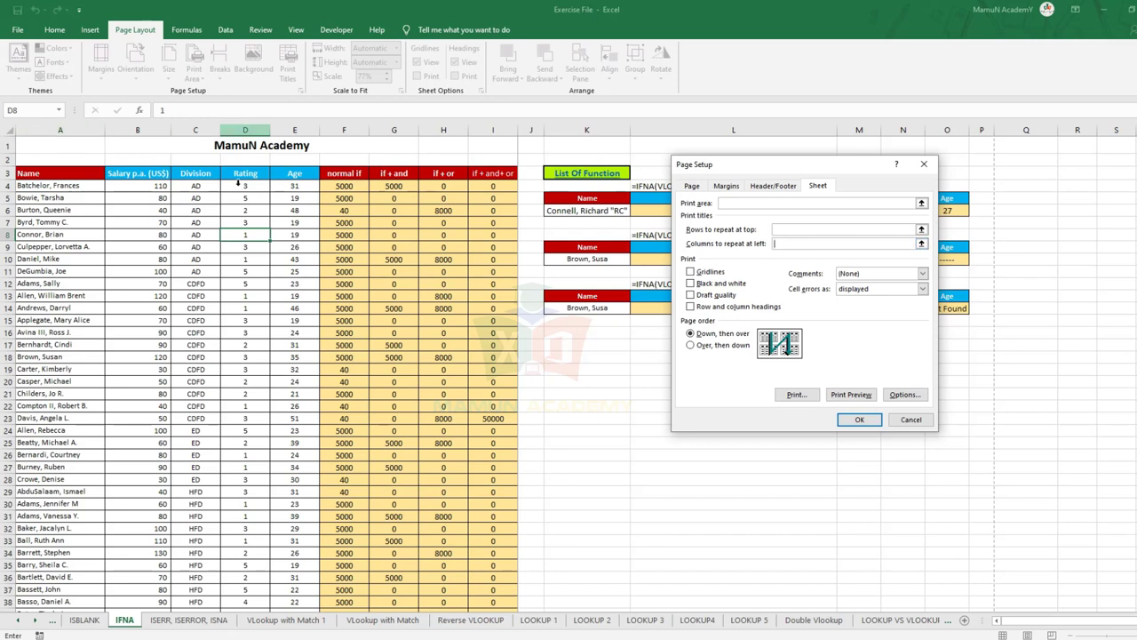
click(61, 130)
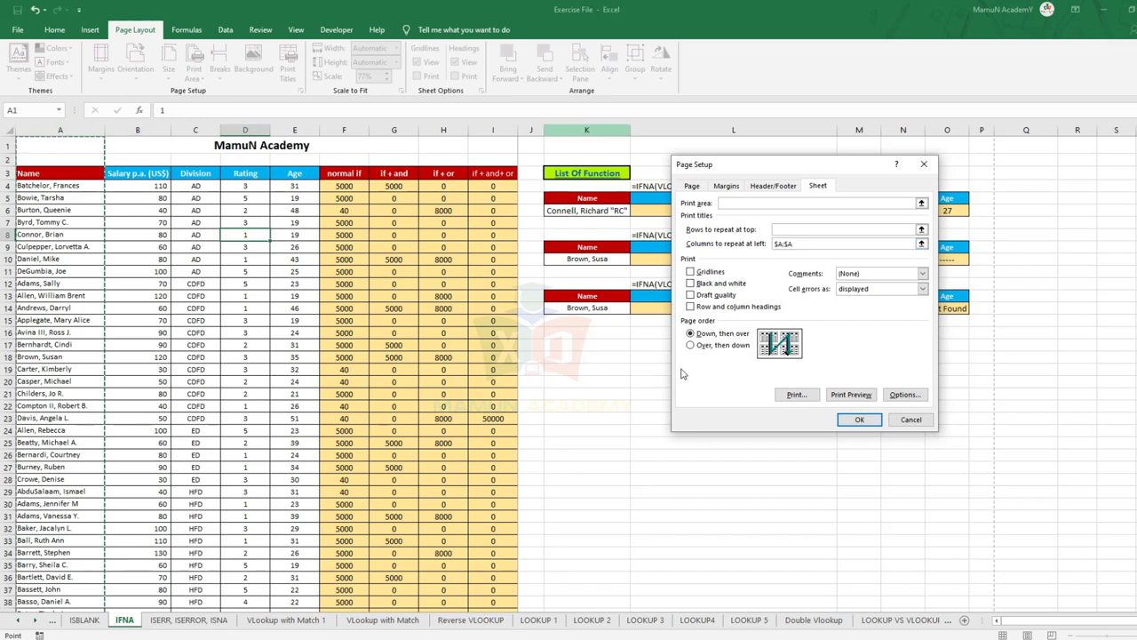
click(860, 421)
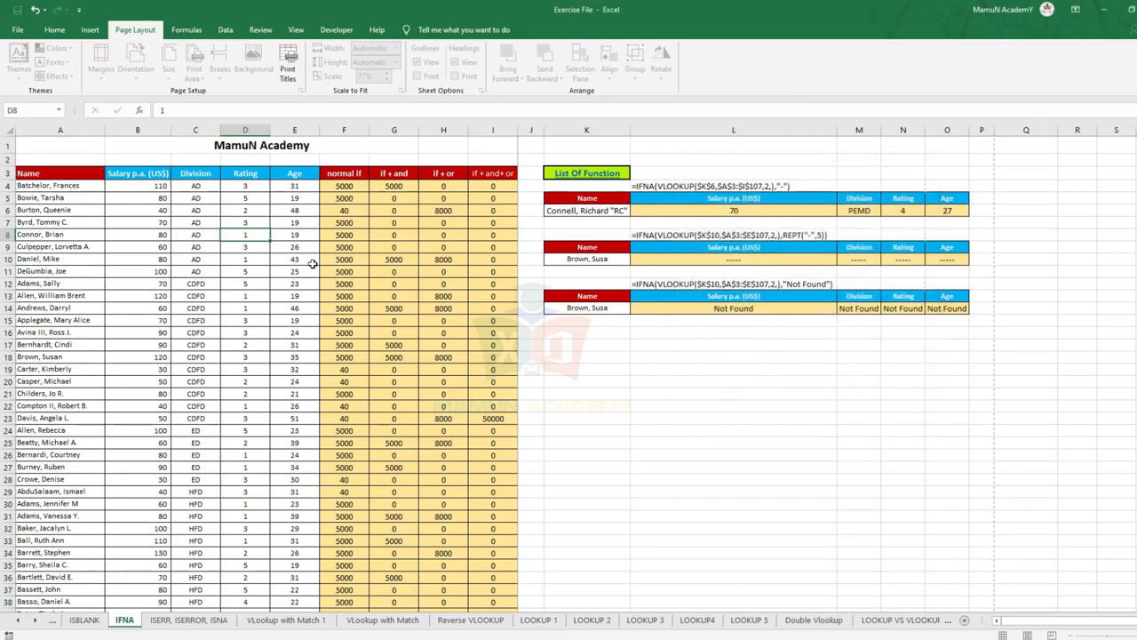
Check page 2 of the 6-page print preview.
key(ctrl+p)
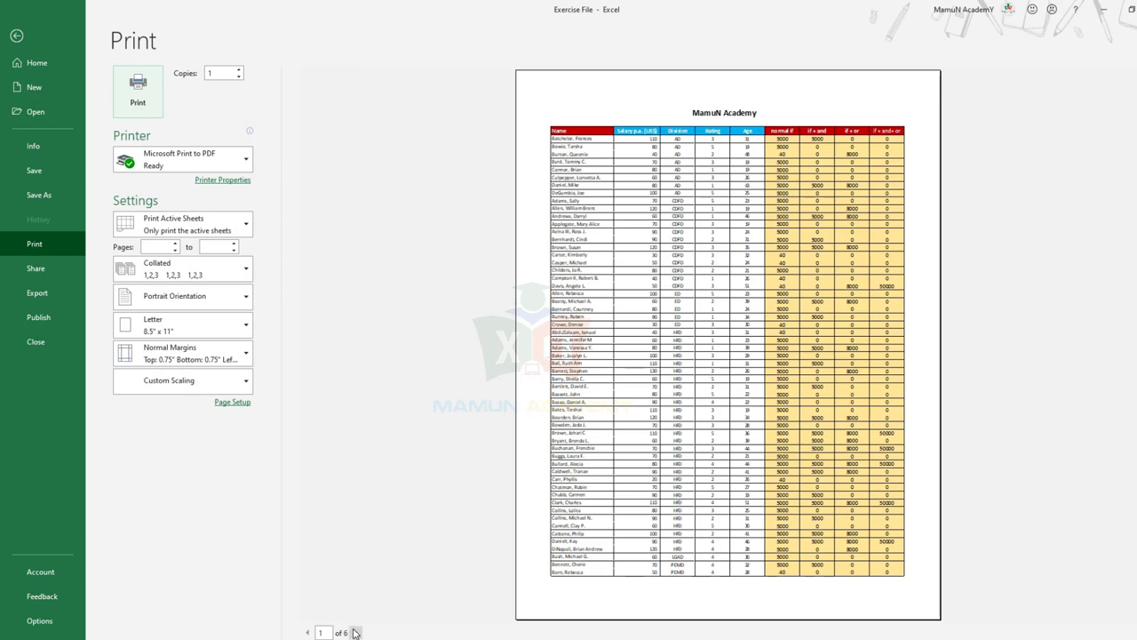
click(355, 632)
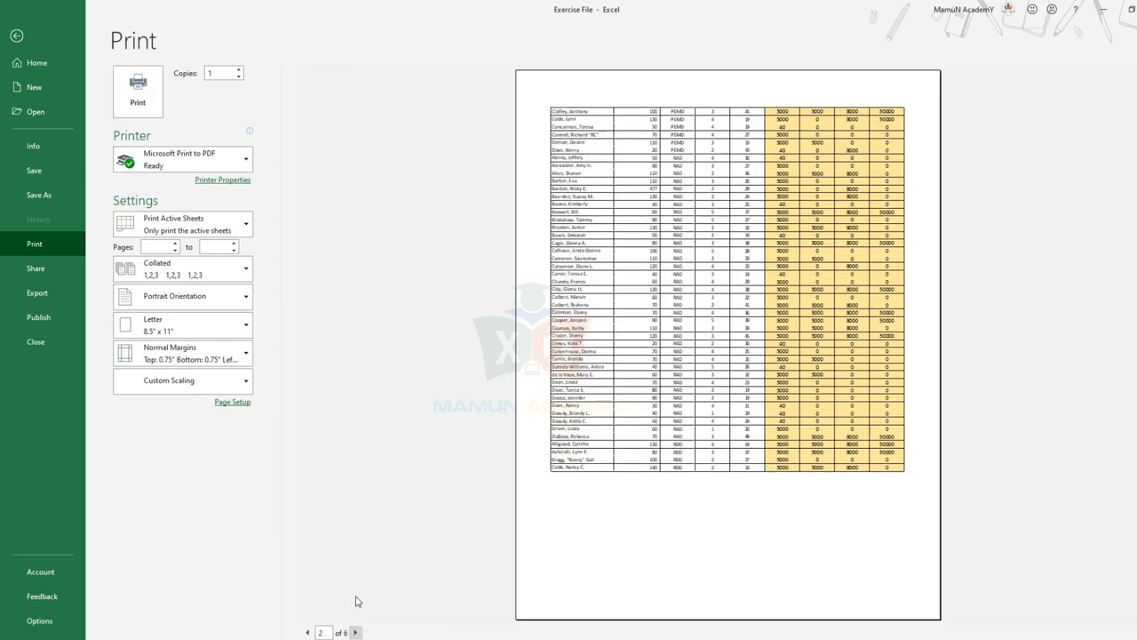
key(Escape)
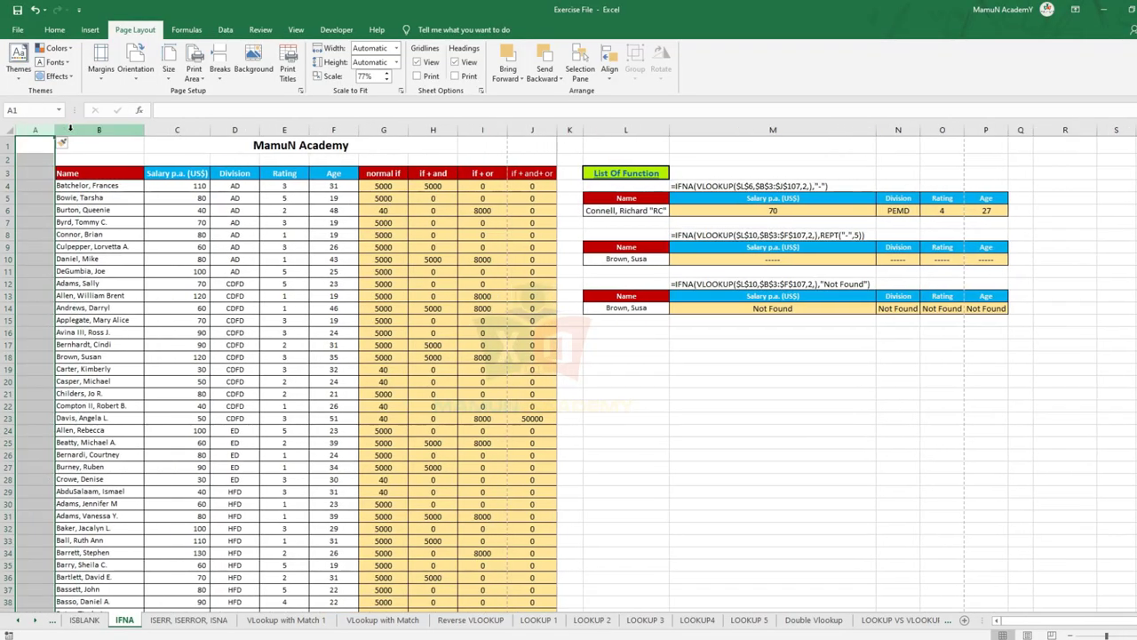
Fill A4:A38 with 1 and glance at the print preview.
drag(47, 191, 24, 600)
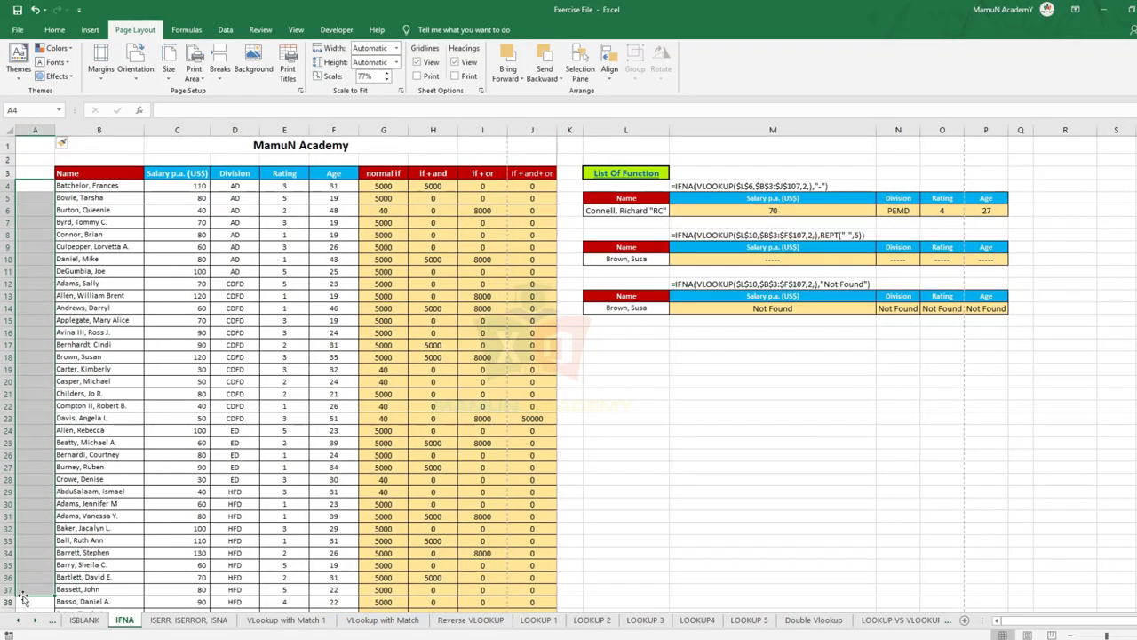
text(1)
key(ctrl+Return)
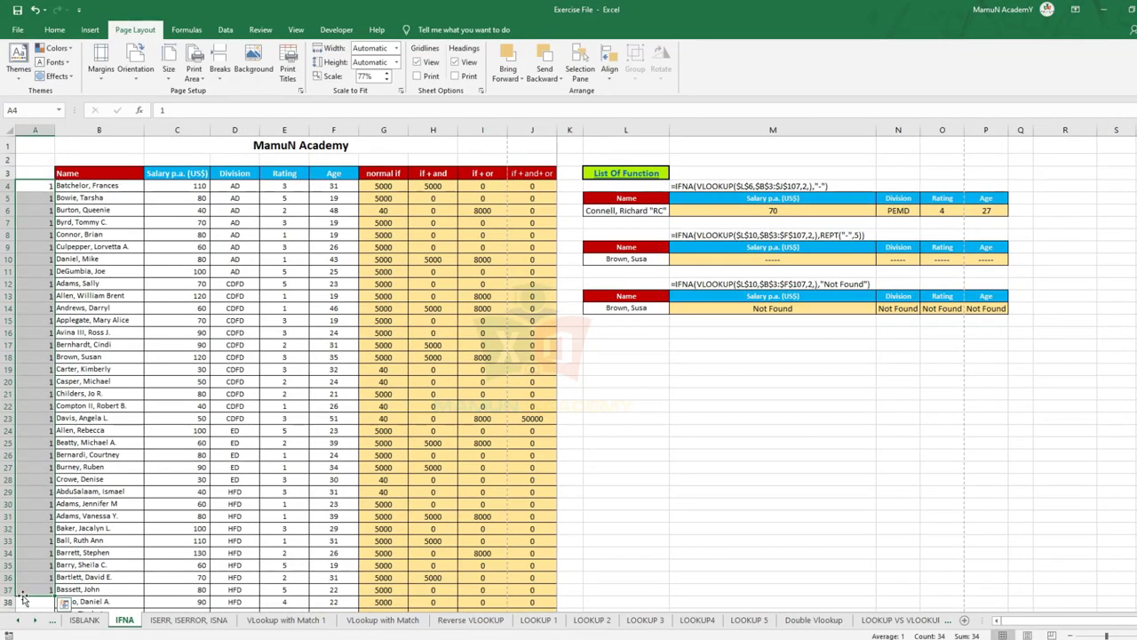
key(Up)
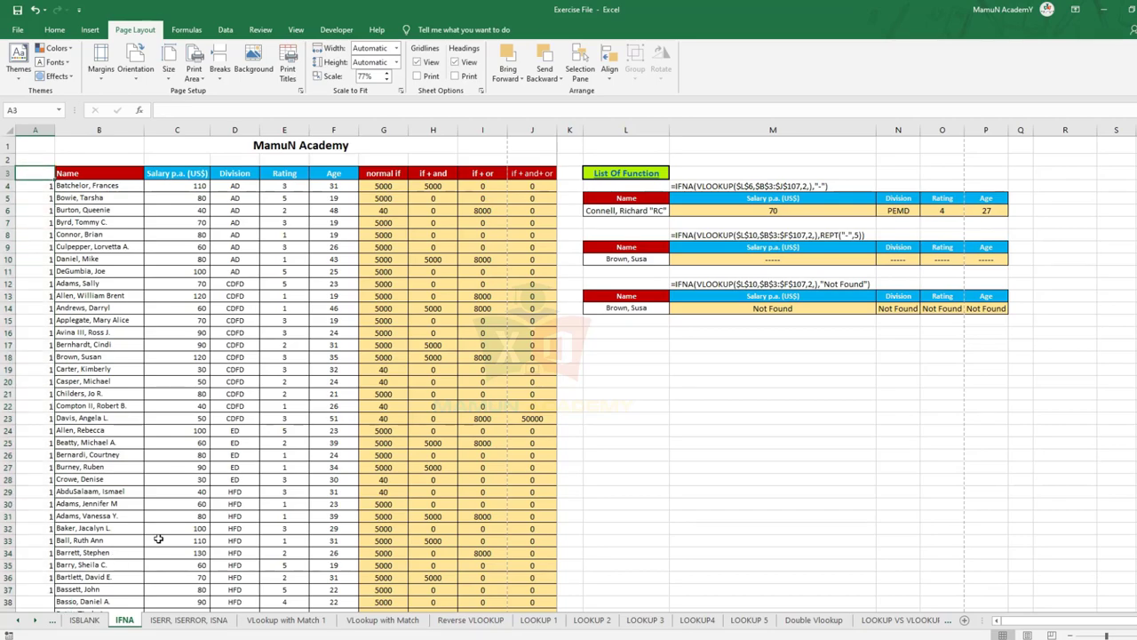
key(ctrl+p)
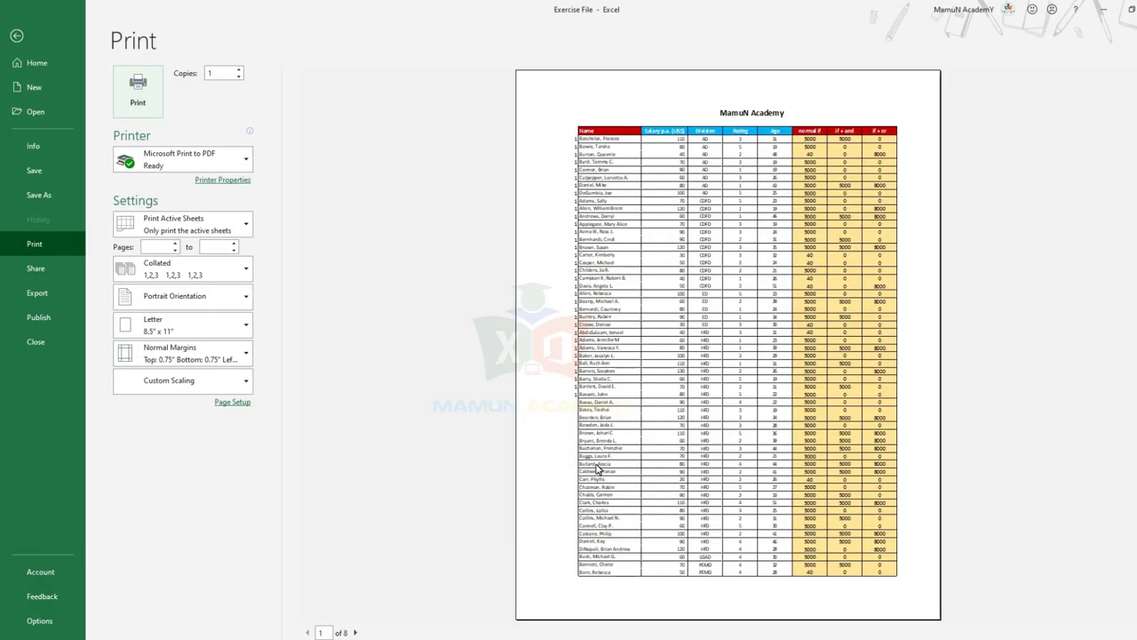
key(Escape)
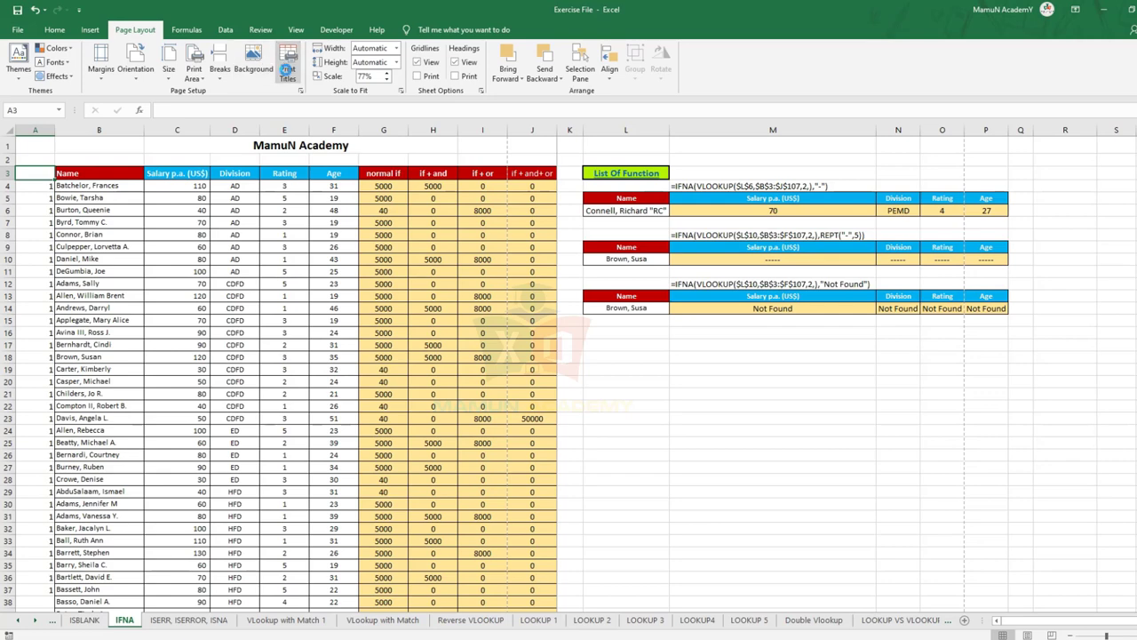
Repeat rows $1:$3 at top and column $A:$A at left, then preview the printout.
click(287, 71)
click(808, 244)
text($B:$B)
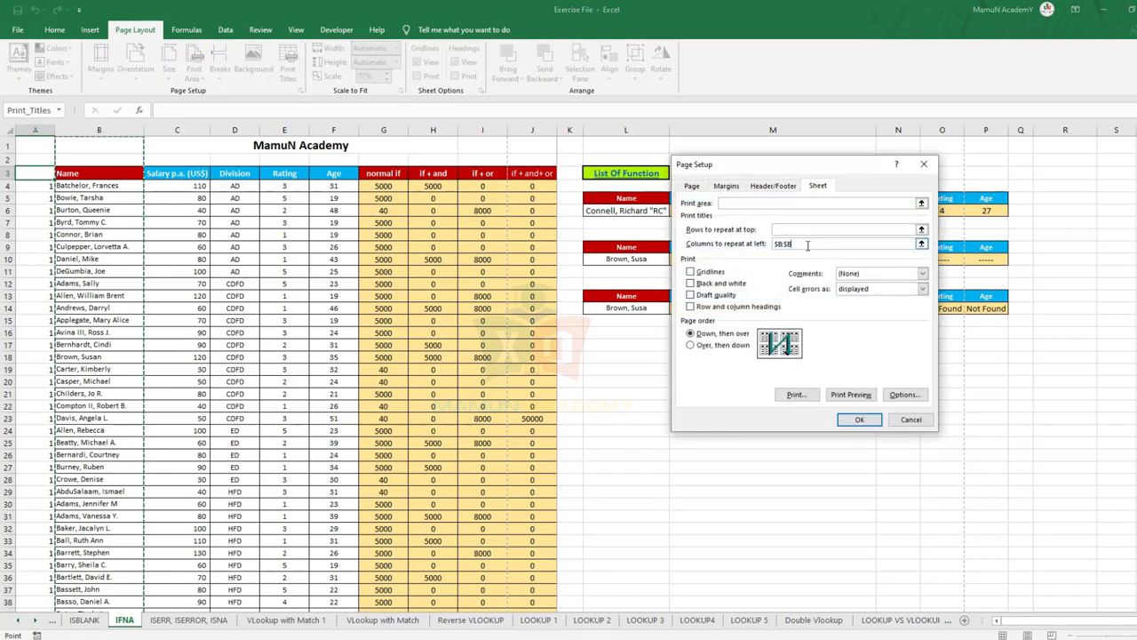
click(35, 130)
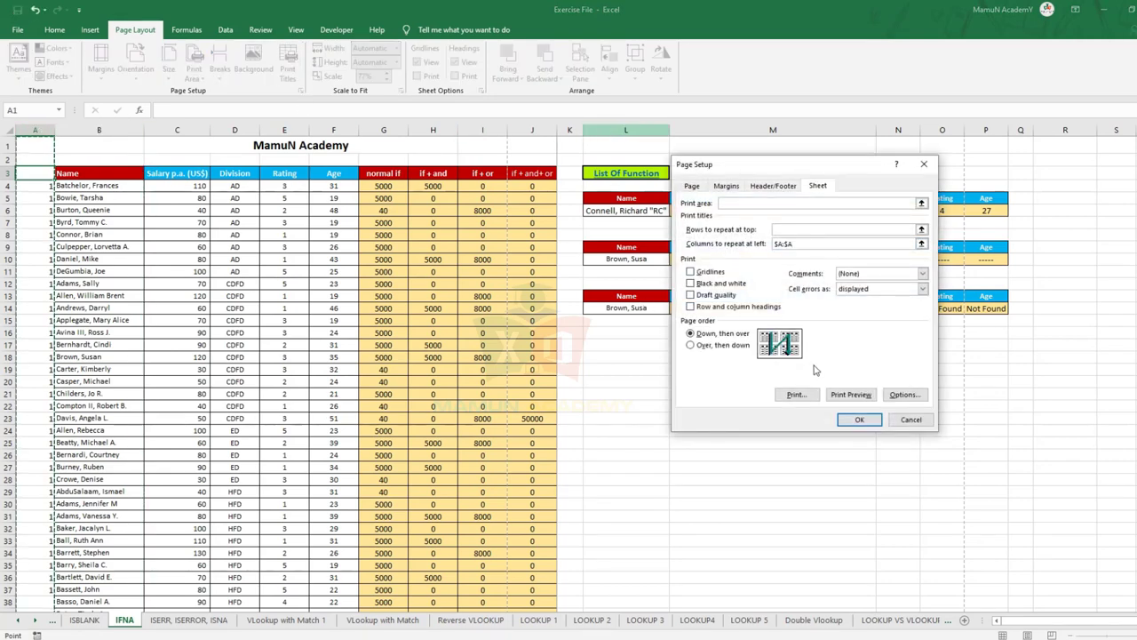
click(782, 229)
click(4, 146)
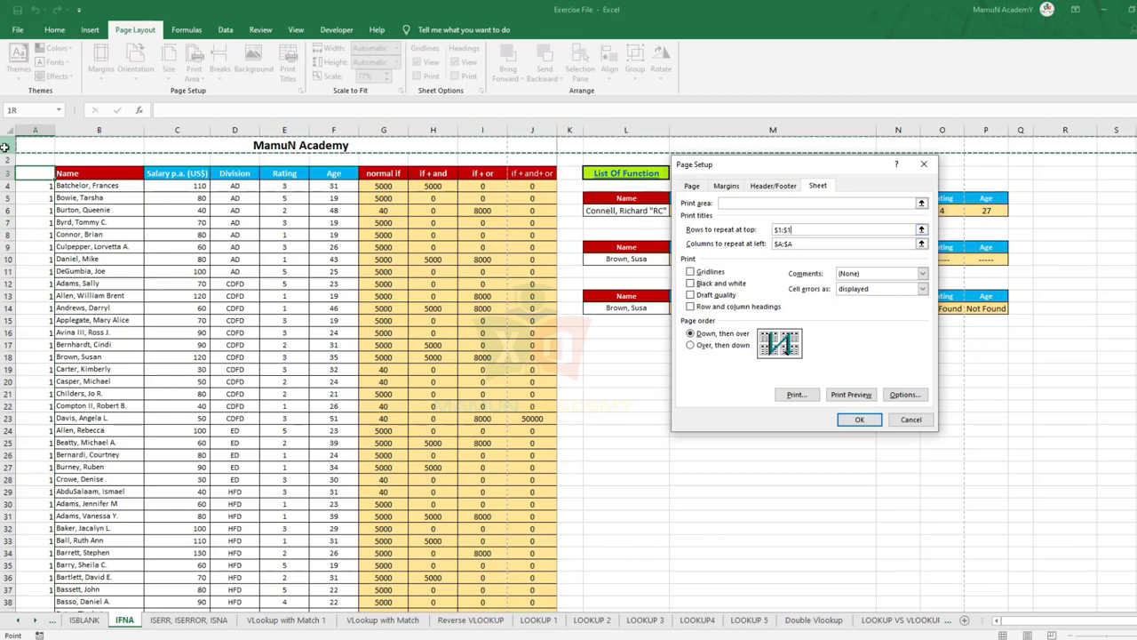
drag(5, 146, 5, 173)
click(859, 420)
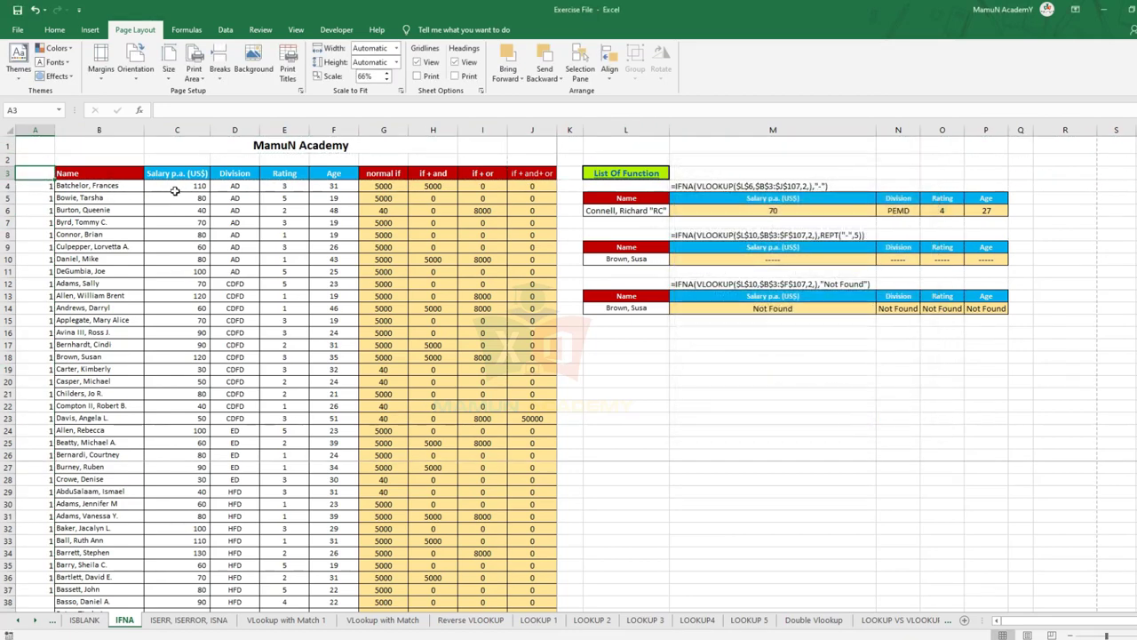
key(ctrl+p)
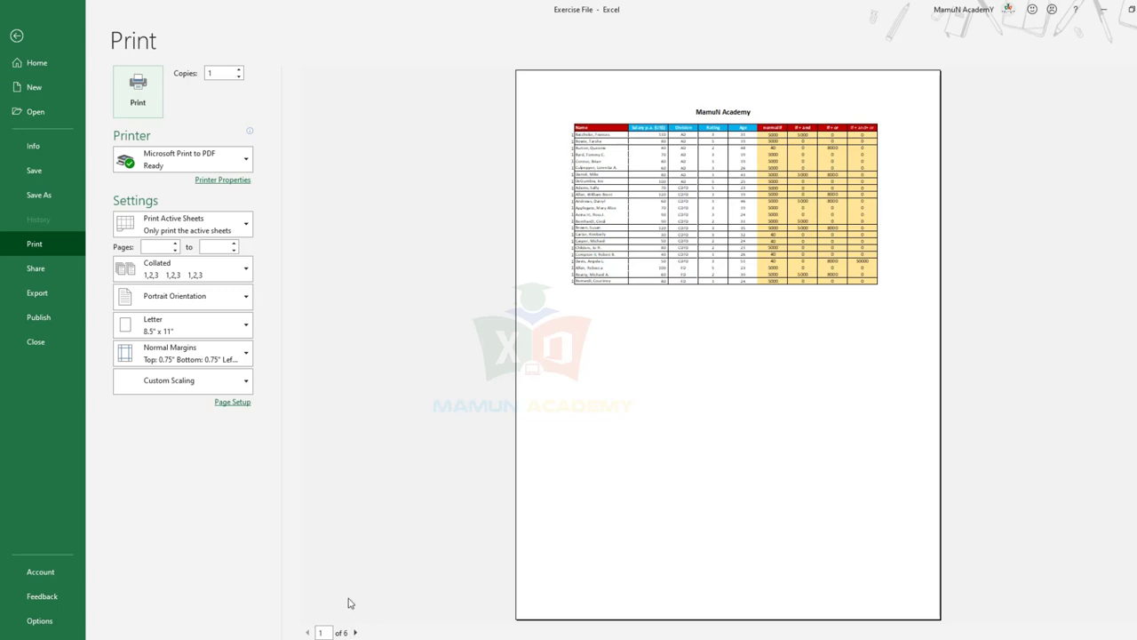
Look over preview pages 2 and 3.
click(355, 631)
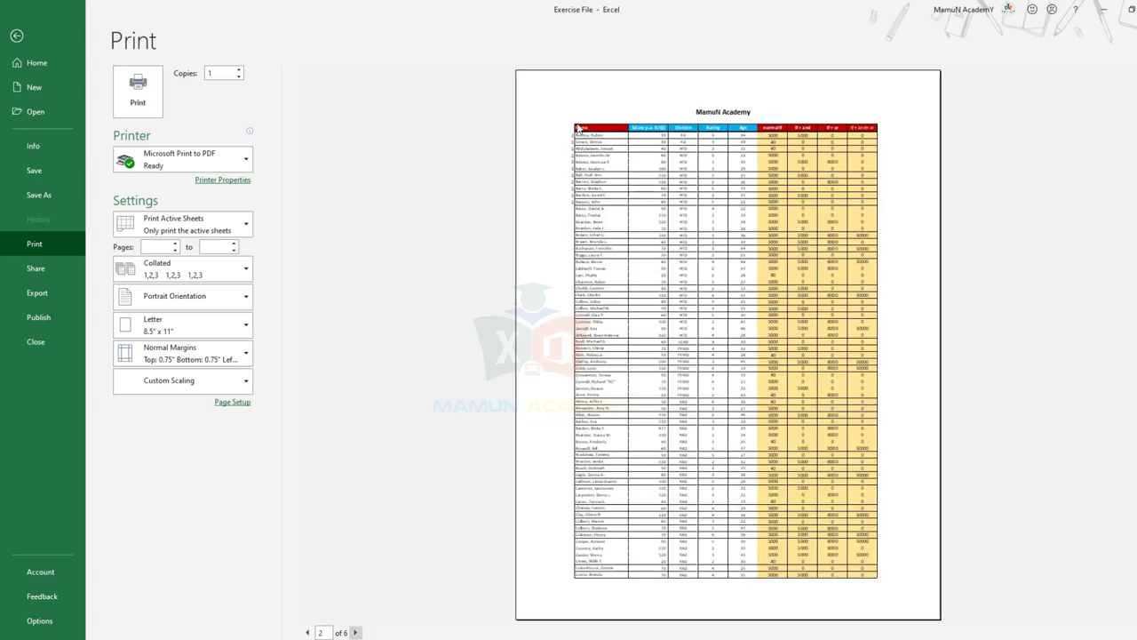
click(355, 631)
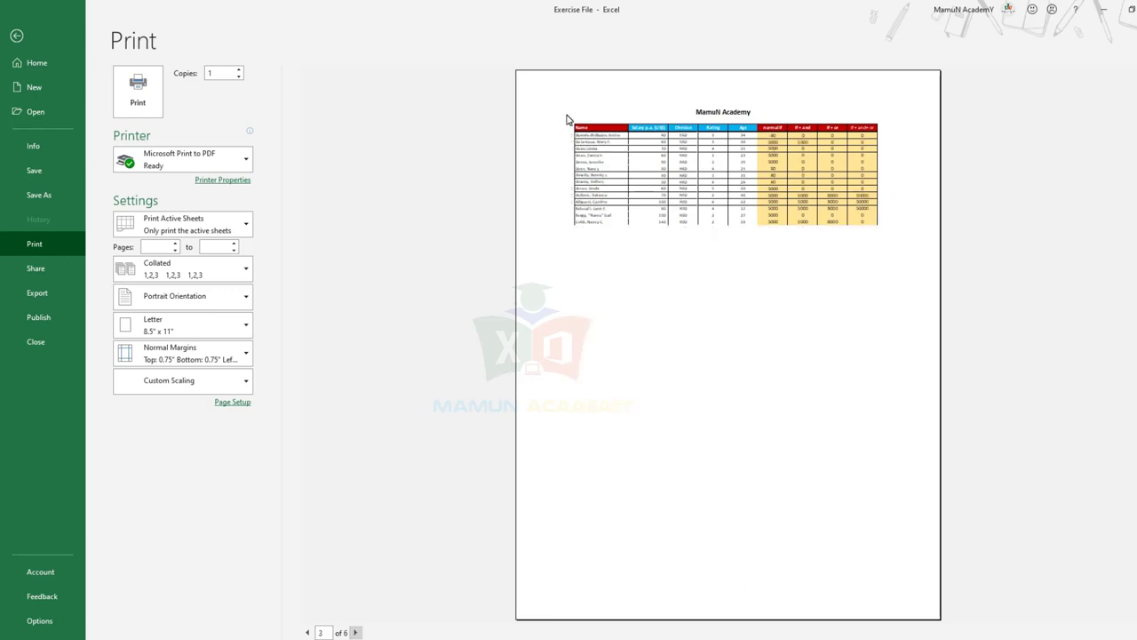
key(Escape)
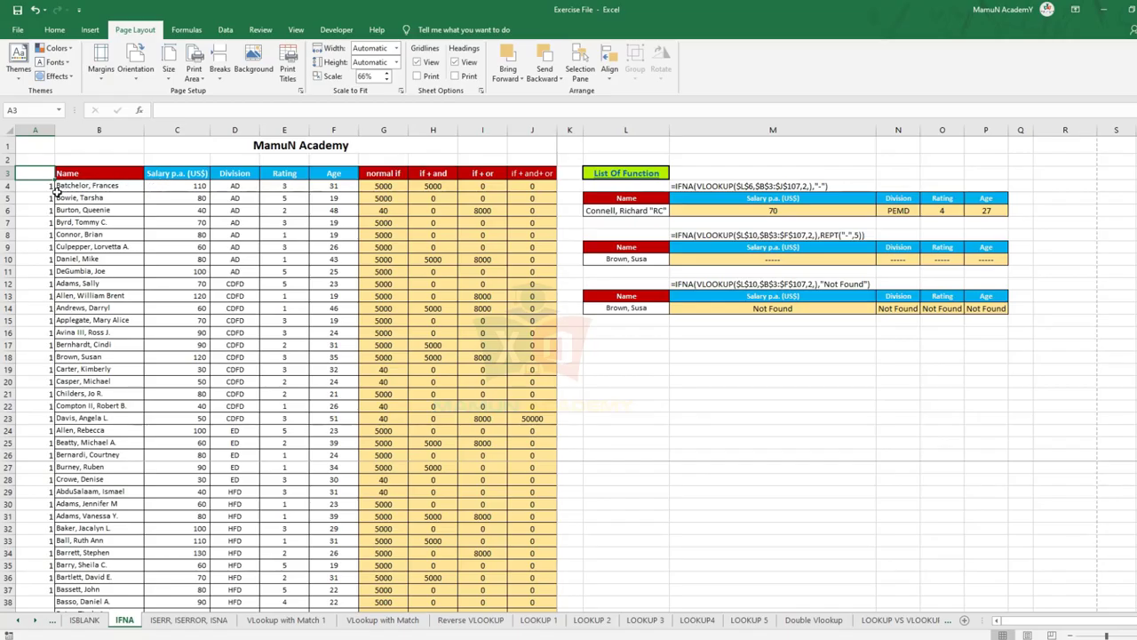
Fill column A with 1 further down the table from A4.
click(48, 188)
drag(46, 187, 47, 188)
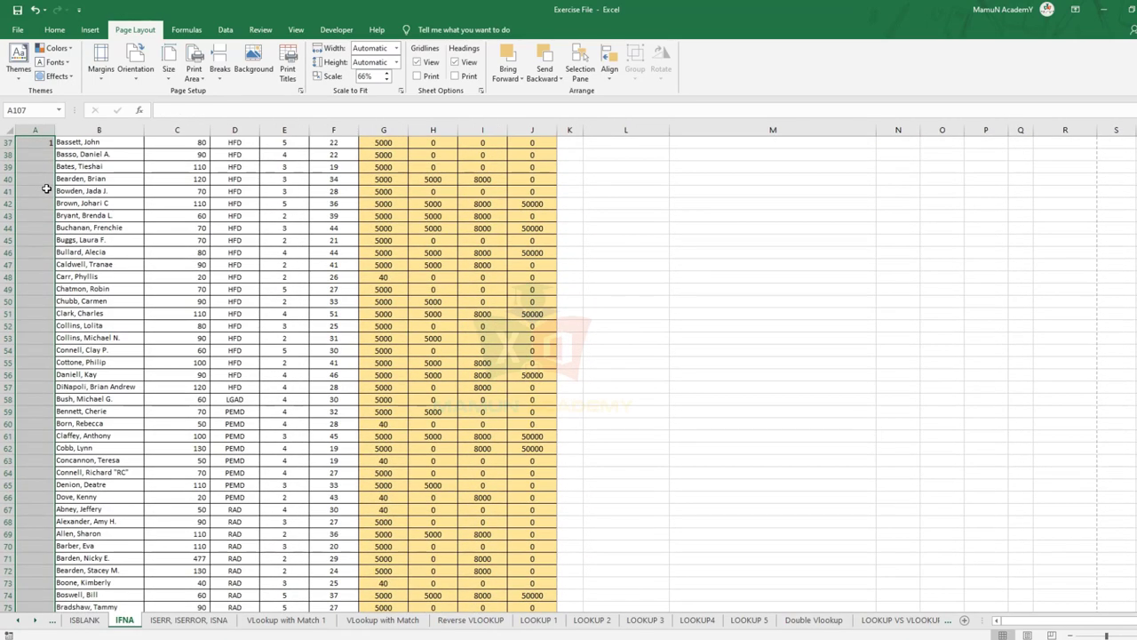
text(1)
key(ctrl+Return)
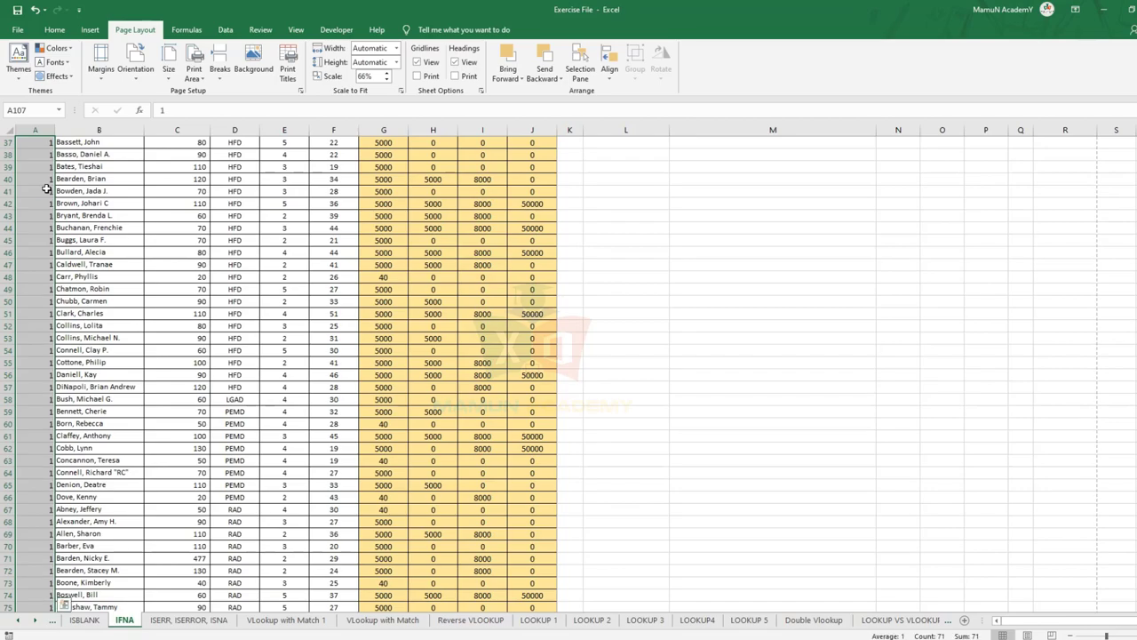
scroll(46, 188, up, 10)
scroll(46, 189, up, 2)
Recheck pages 2 and 3 in the print preview.
key(ctrl+p)
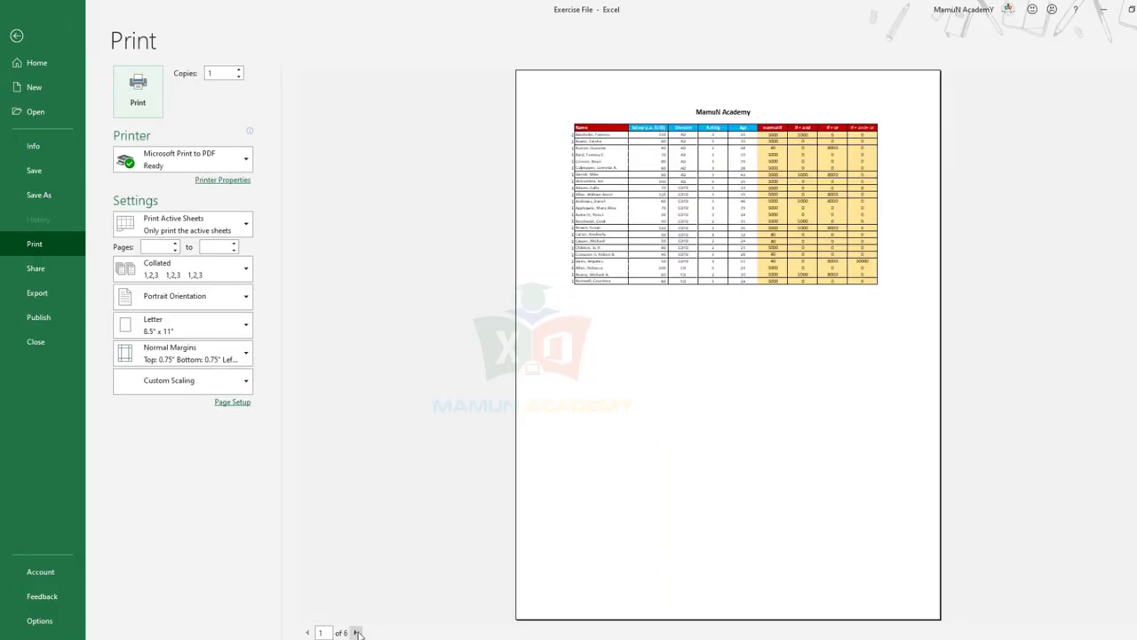
click(355, 632)
click(356, 631)
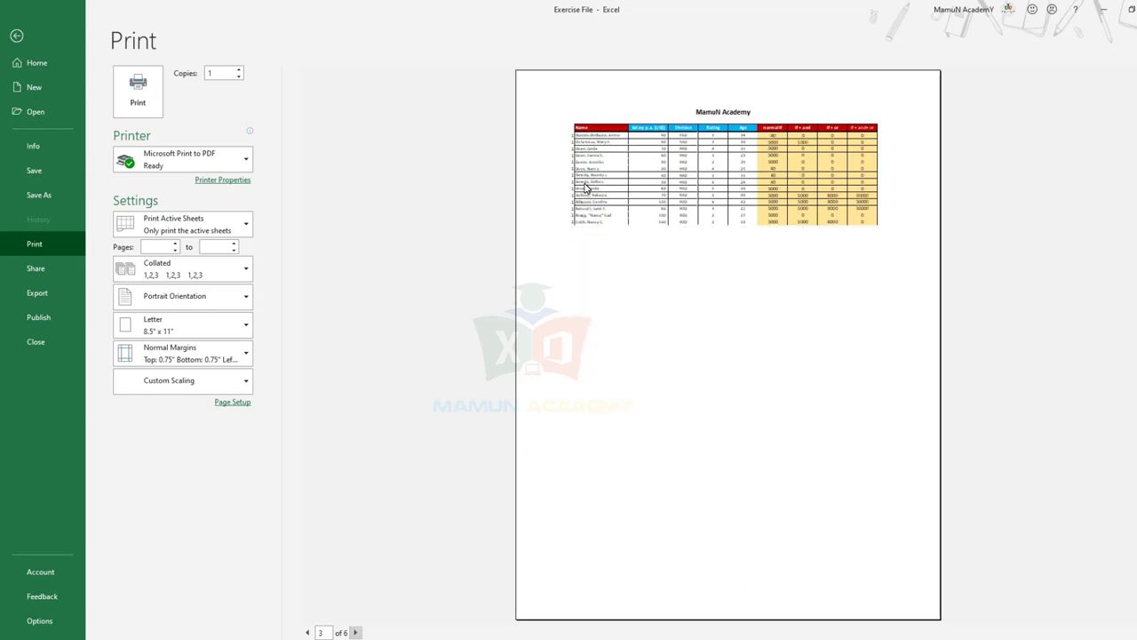
key(Escape)
scroll(89, 190, up, 1)
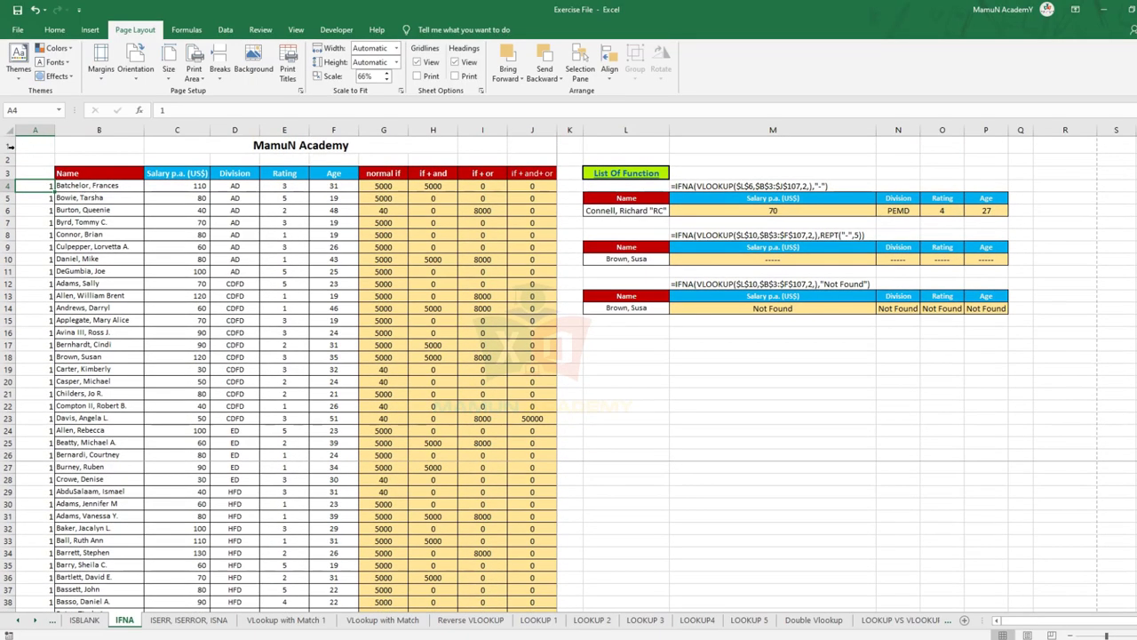
Select rows 1–3 and column A, then open Print Titles to review the repeat settings.
drag(10, 146, 7, 172)
ctrl+click(40, 127)
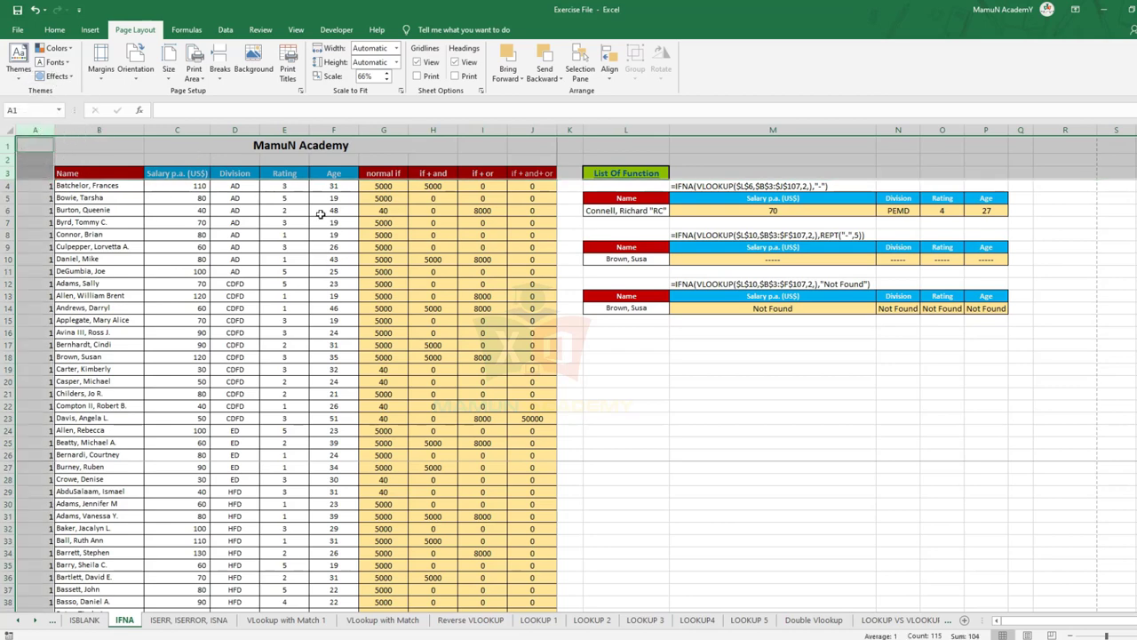
click(287, 69)
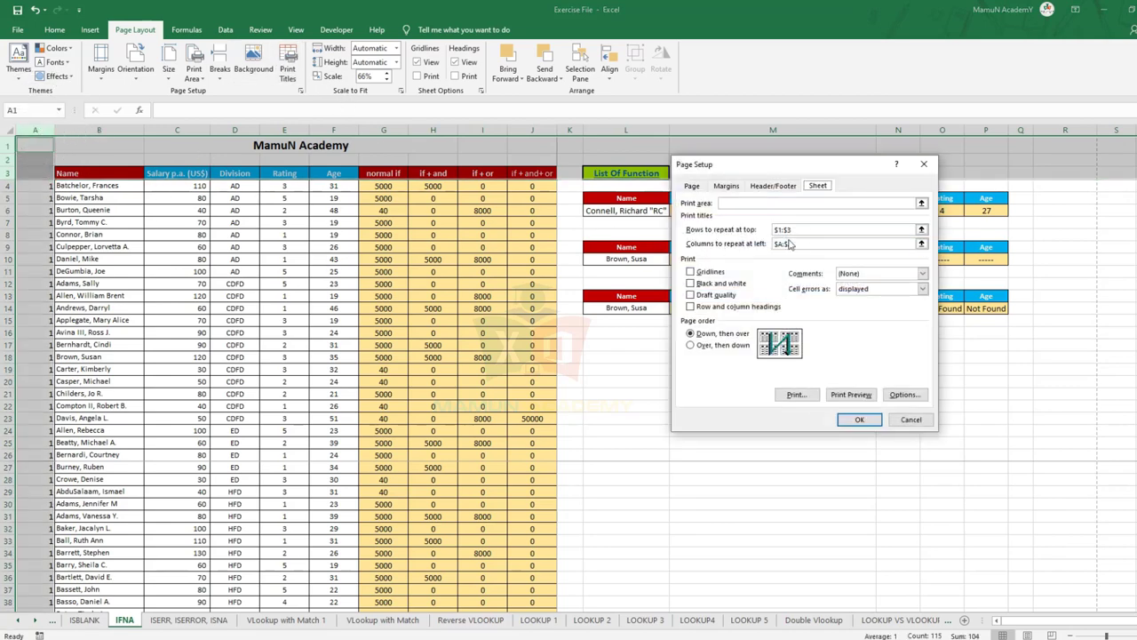